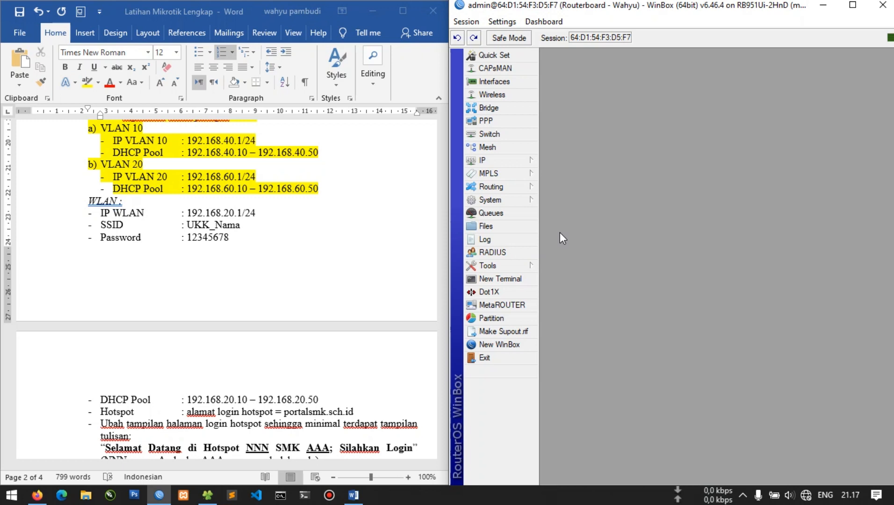
# Enable wlan1 in the Wireless tables and show the Security Profiles list
pyautogui.click(493, 95)
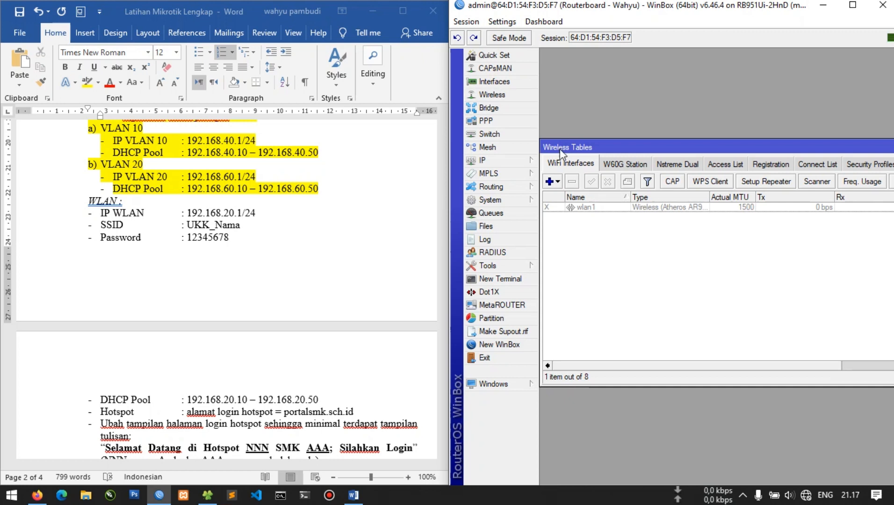
pyautogui.click(580, 208)
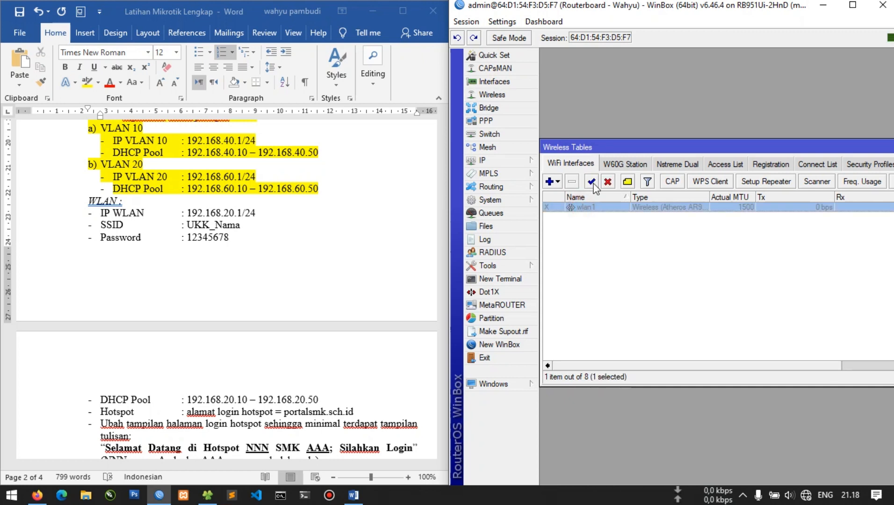
pyautogui.click(592, 182)
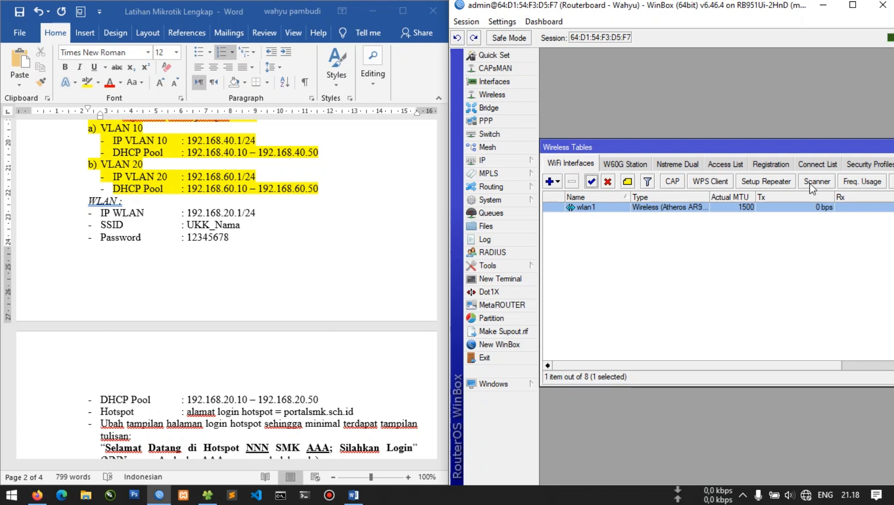
pyautogui.click(867, 164)
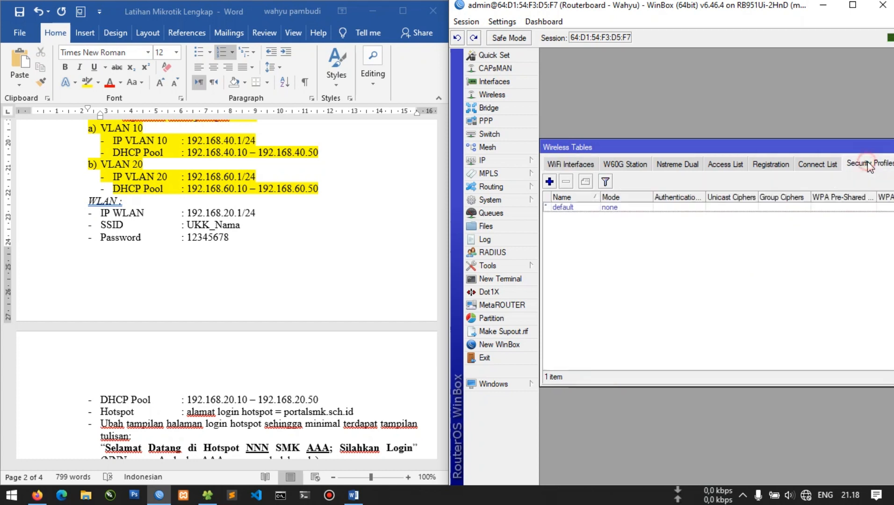
# Start a new security profile named password in dynamic keys mode, with passwords masked
pyautogui.click(549, 181)
pyautogui.write('password')
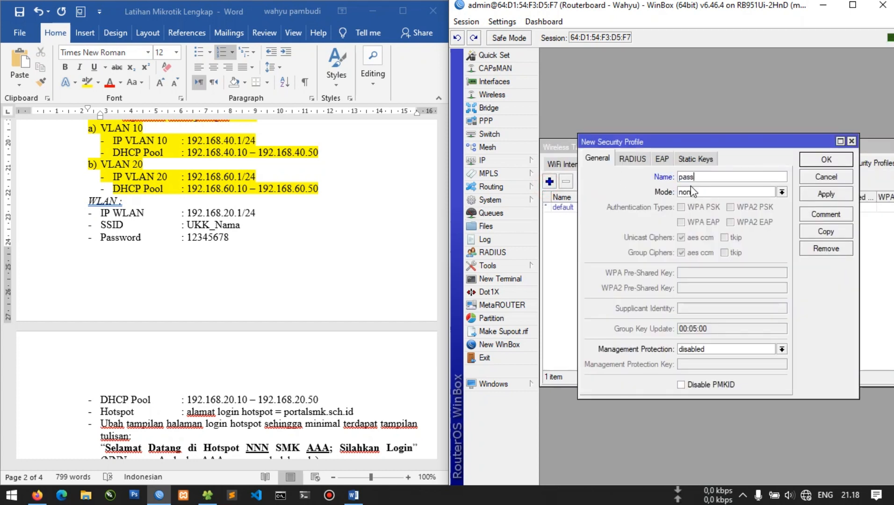
pyautogui.press('Tab')
pyautogui.click(693, 192)
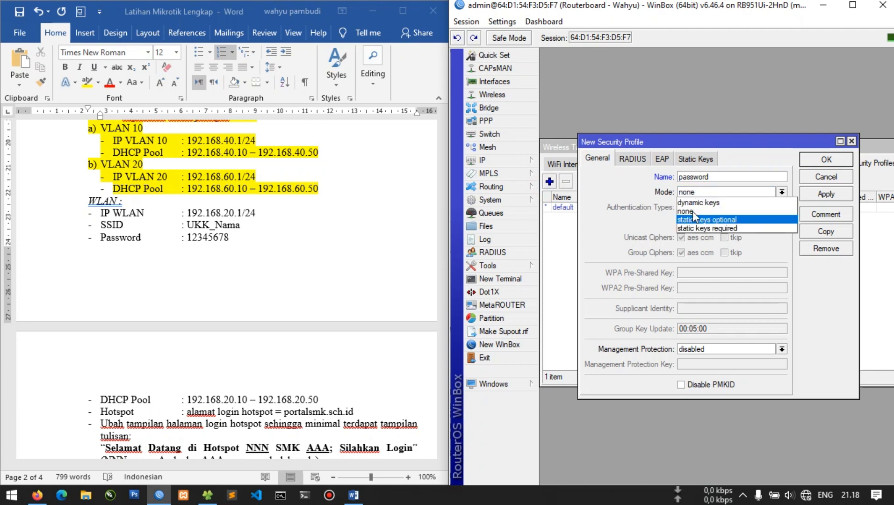
pyautogui.click(697, 202)
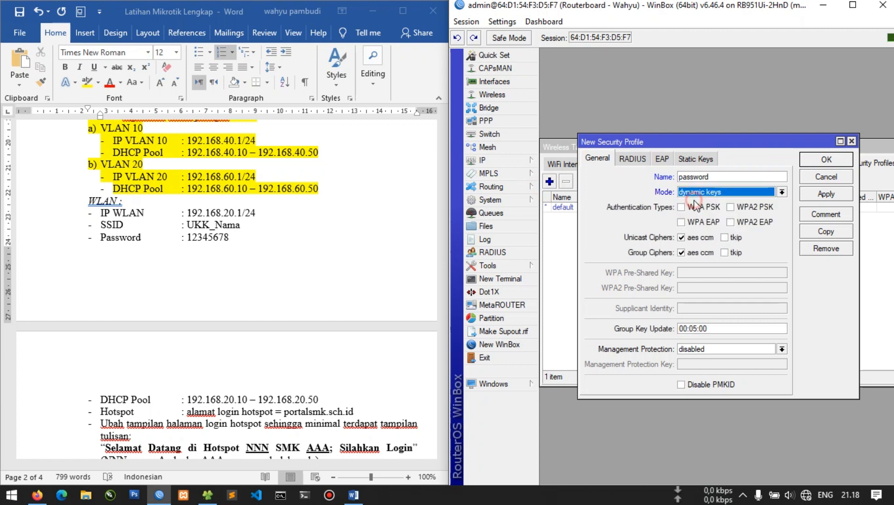
pyautogui.click(513, 27)
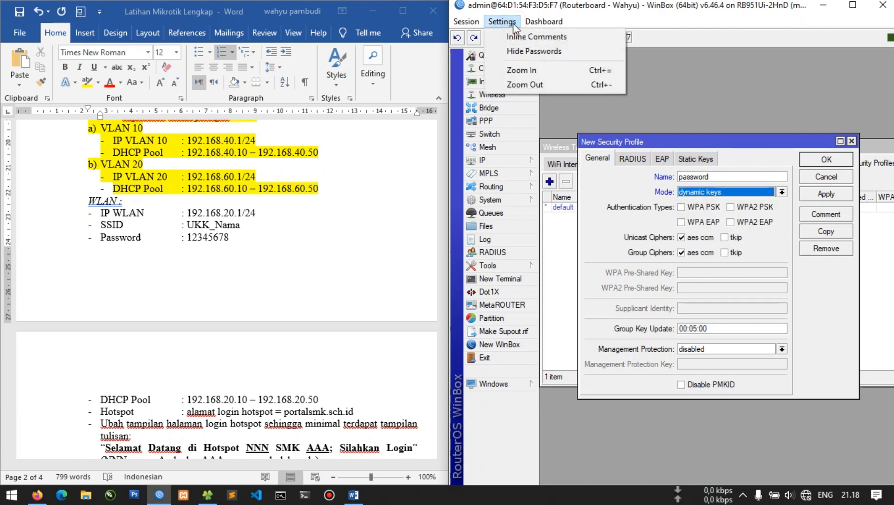
pyautogui.click(529, 51)
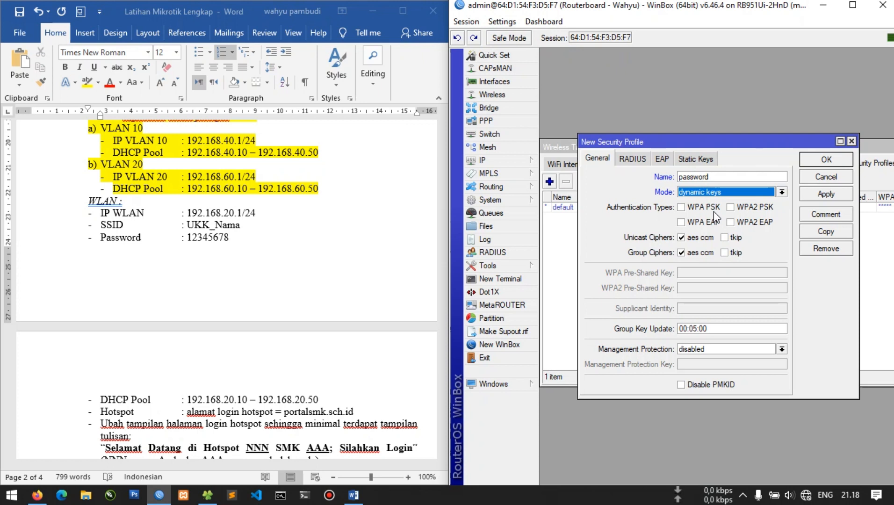
# Enable WPA and WPA2 PSK, enter the Wi-Fi passphrase as pre-shared key, and save the profile
pyautogui.click(701, 206)
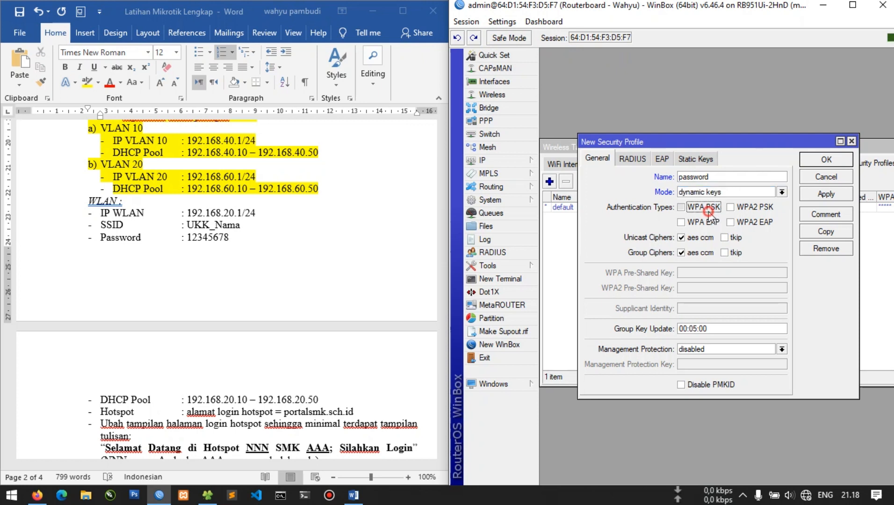
pyautogui.click(752, 207)
pyautogui.click(715, 273)
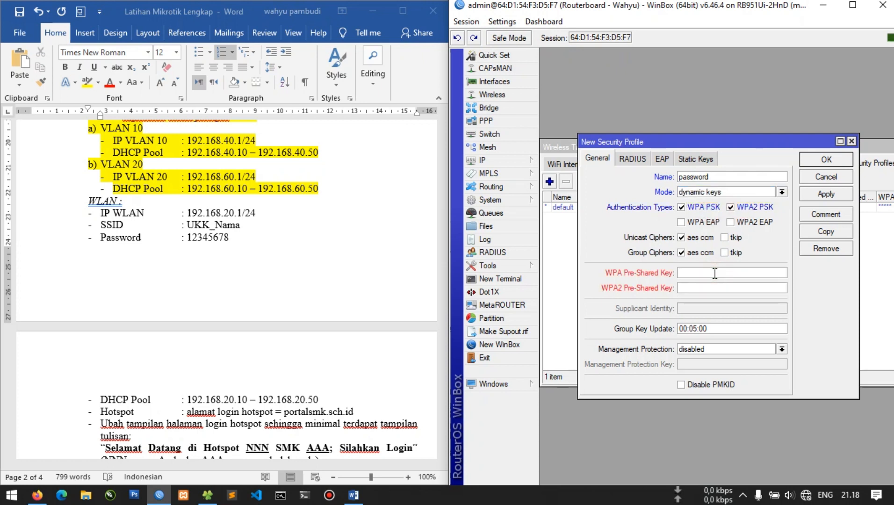
pyautogui.write('12345678')
pyautogui.click(695, 287)
pyautogui.write('12345678')
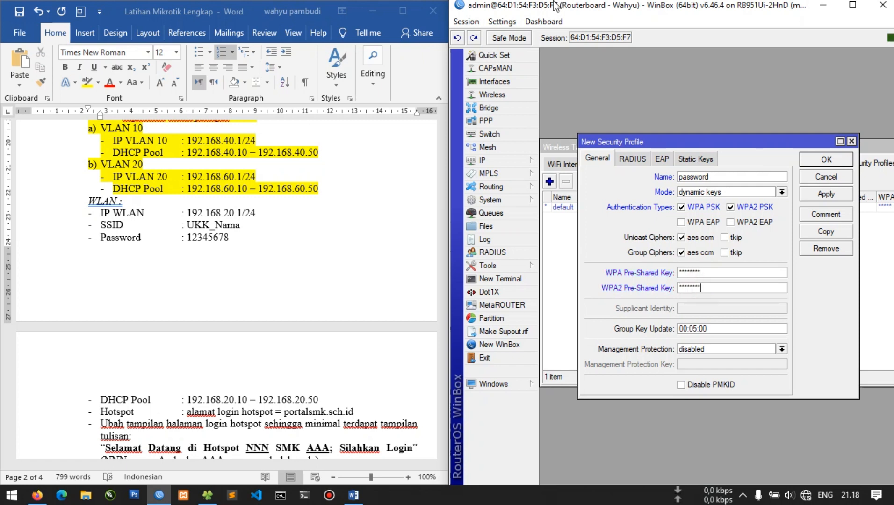
pyautogui.click(501, 21)
pyautogui.click(533, 51)
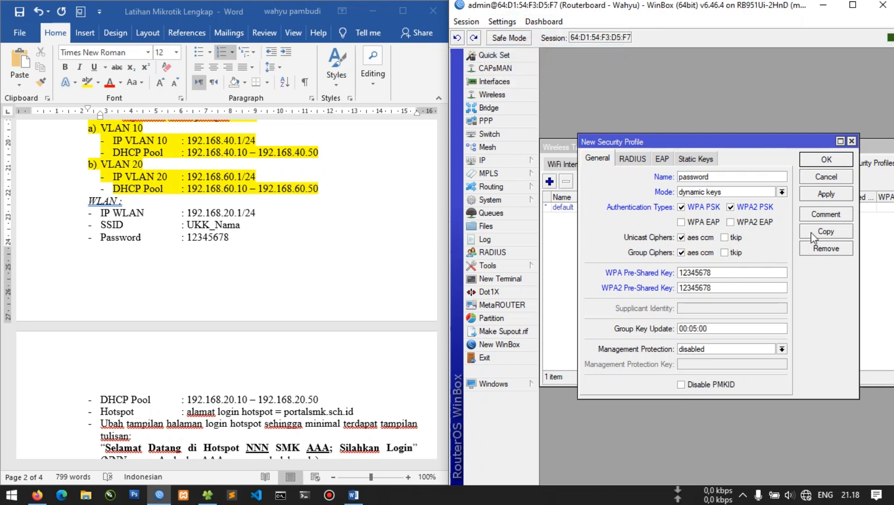
pyautogui.click(826, 159)
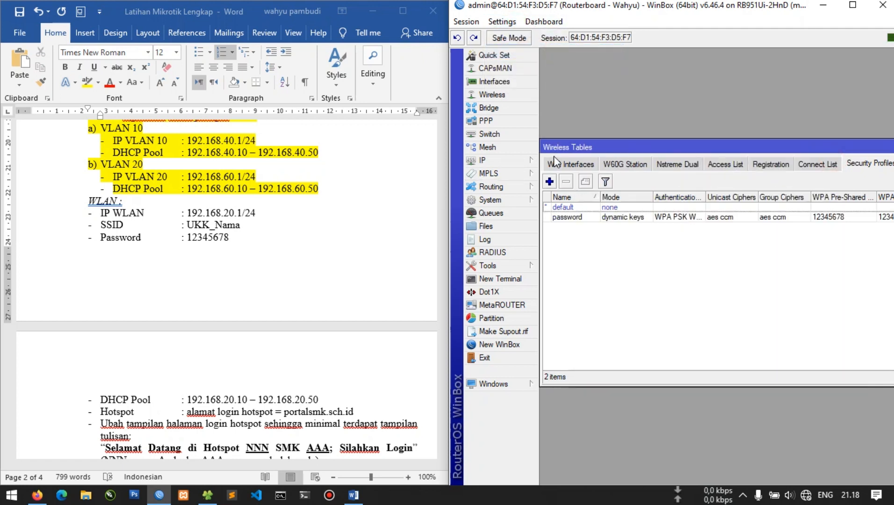
# Set wlan1's wireless mode to ap bridge on the 2GHz-B/G/N band
pyautogui.click(560, 169)
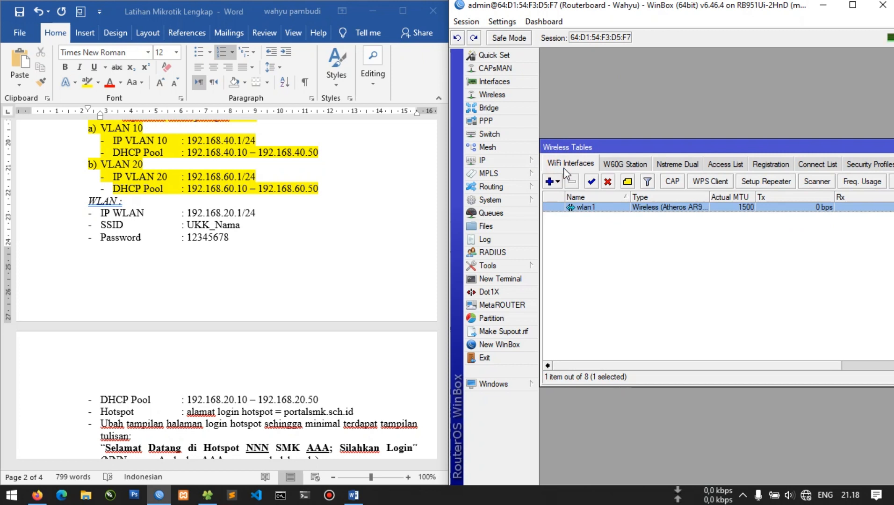
pyautogui.doubleClick(598, 210)
pyautogui.click(570, 80)
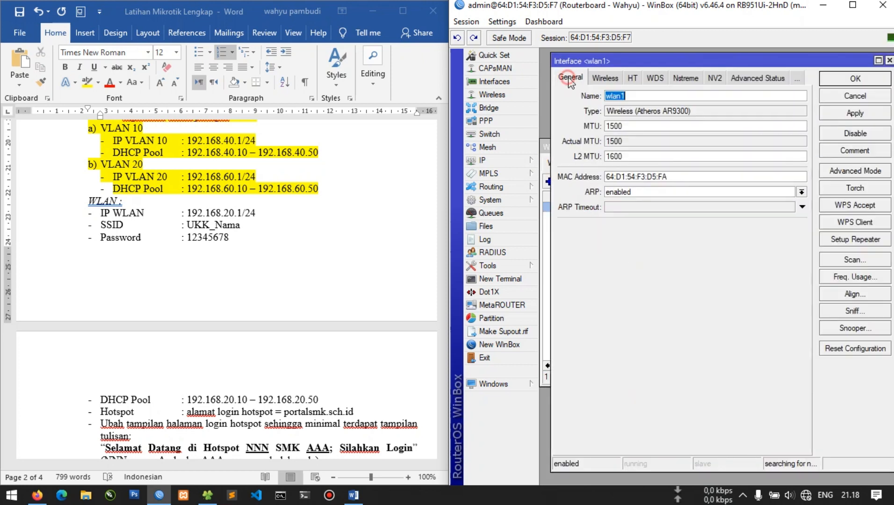
pyautogui.click(604, 80)
pyautogui.click(647, 96)
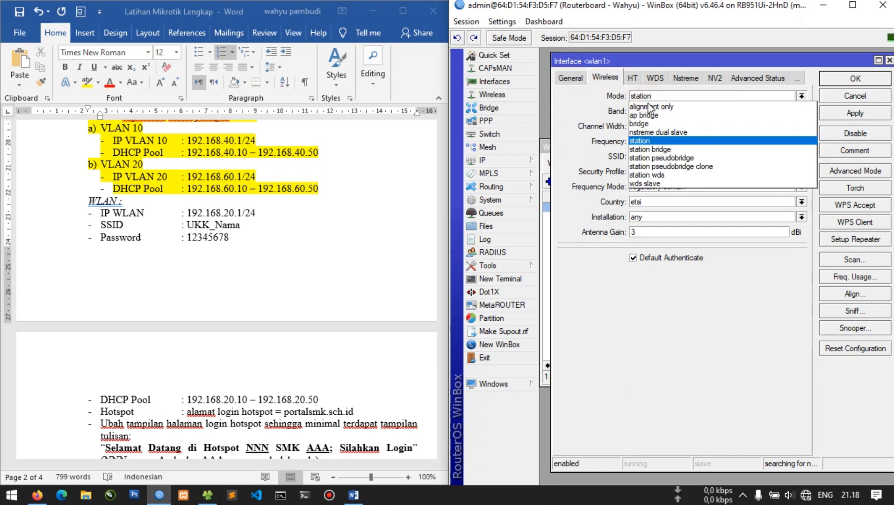
pyautogui.click(657, 116)
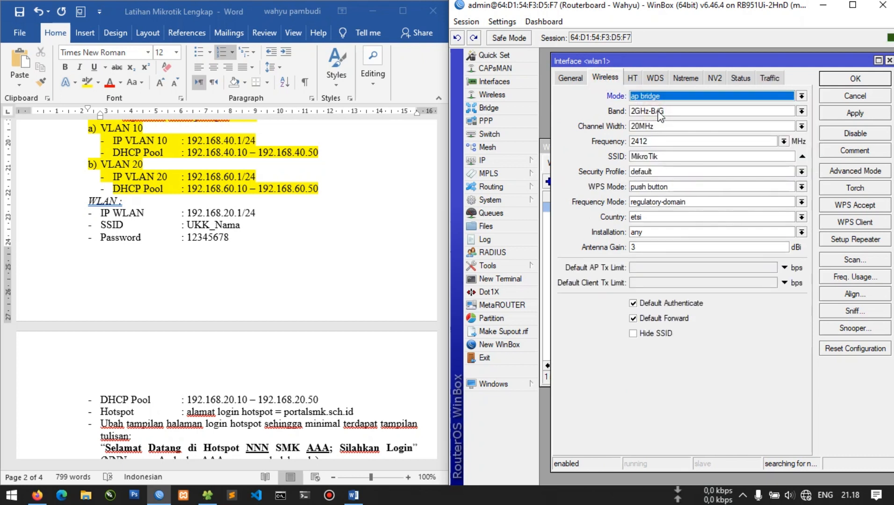
pyautogui.click(659, 115)
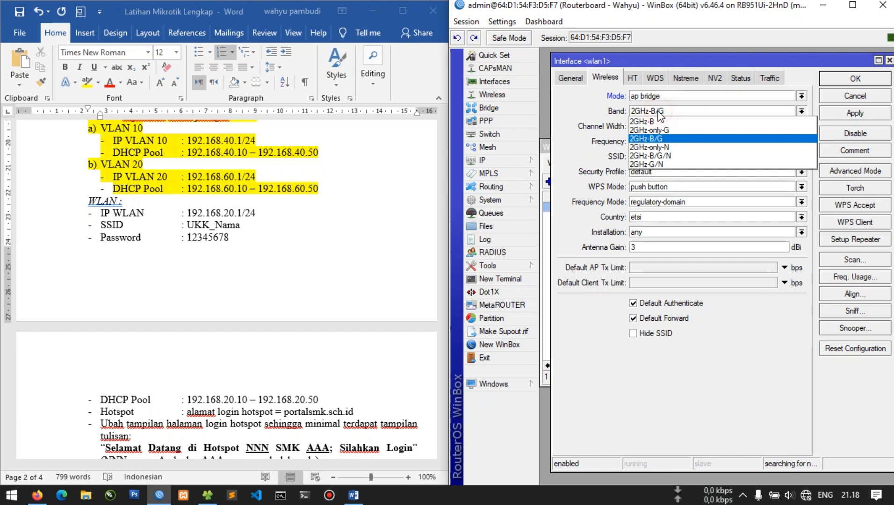
pyautogui.click(670, 157)
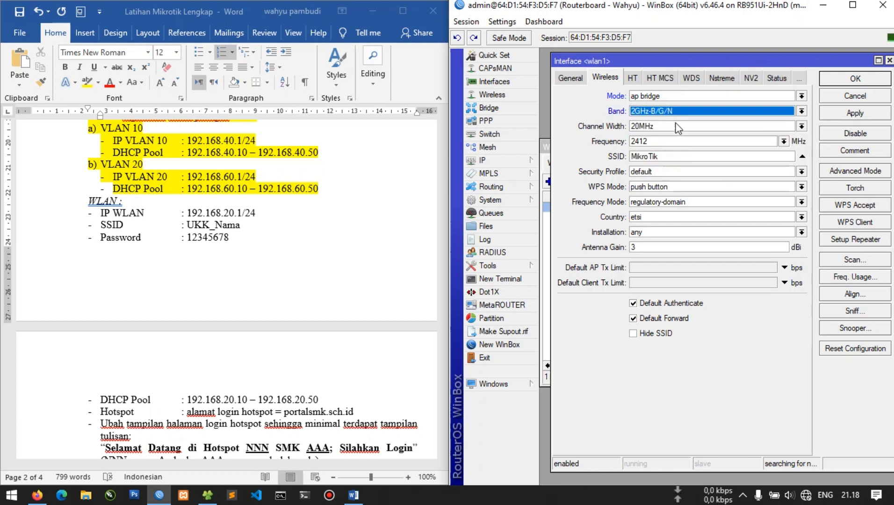
# Change the SSID to UKK_WAHYU, assign the password security profile, and apply the settings
pyautogui.click(677, 155)
pyautogui.doubleClick(678, 156)
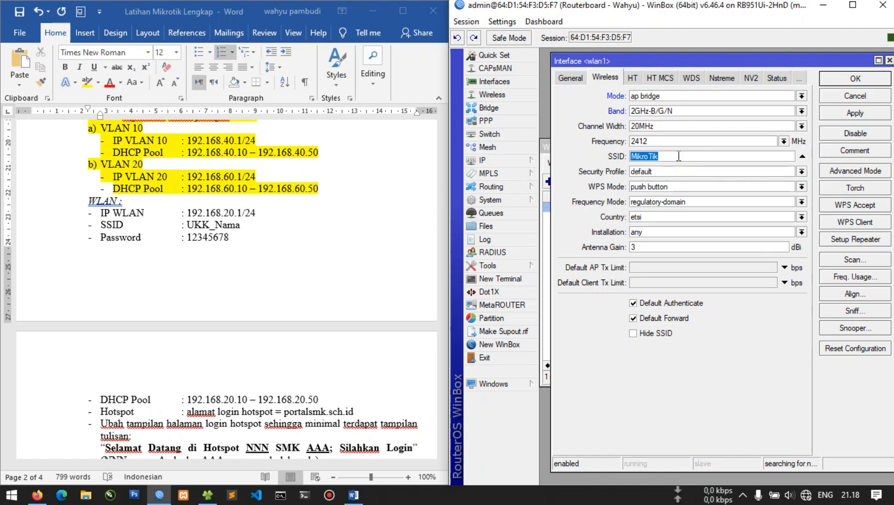
pyautogui.write('UKK_WAHYU')
pyautogui.click(650, 172)
pyautogui.click(648, 187)
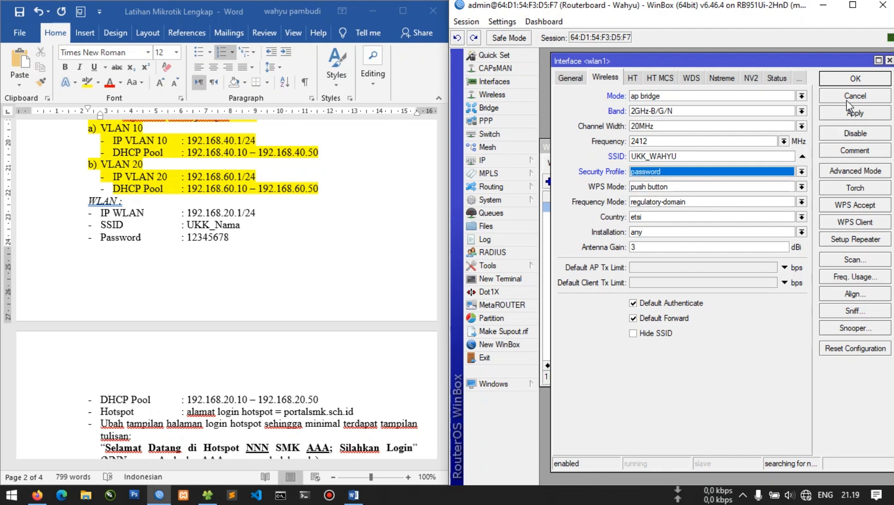
pyautogui.click(854, 113)
pyautogui.click(855, 78)
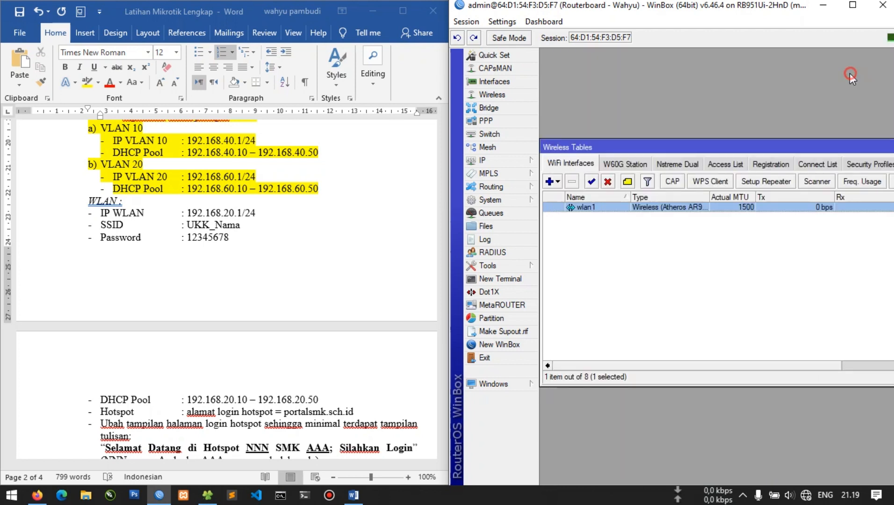
pyautogui.click(652, 271)
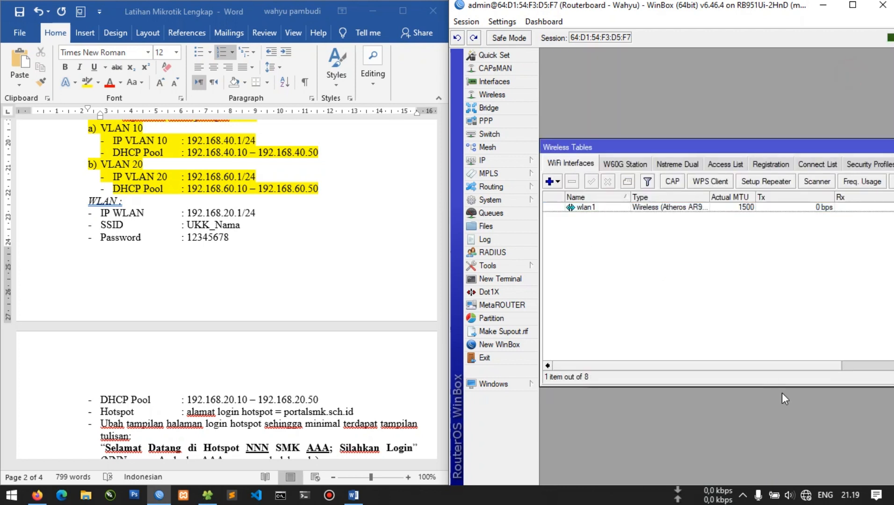
# Disconnect the laptop from the UKK-19312302 Wi-Fi network and close the network flyout
pyautogui.click(812, 498)
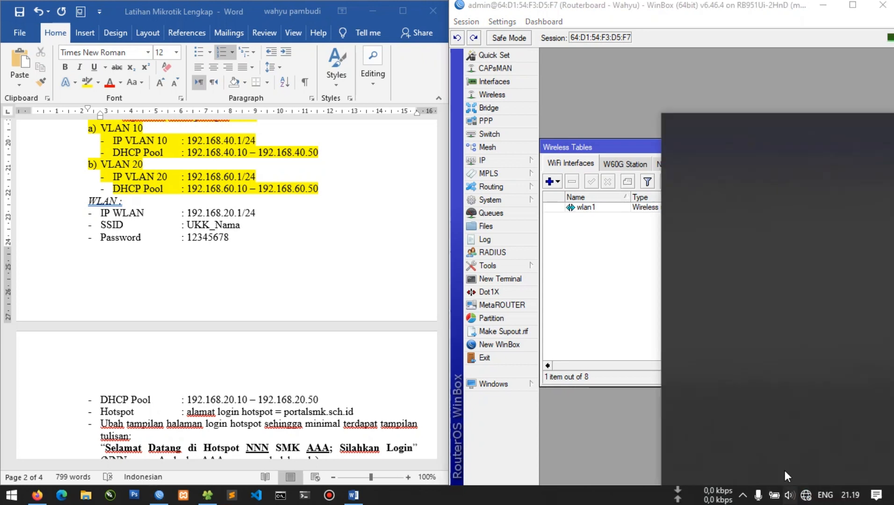
pyautogui.click(782, 182)
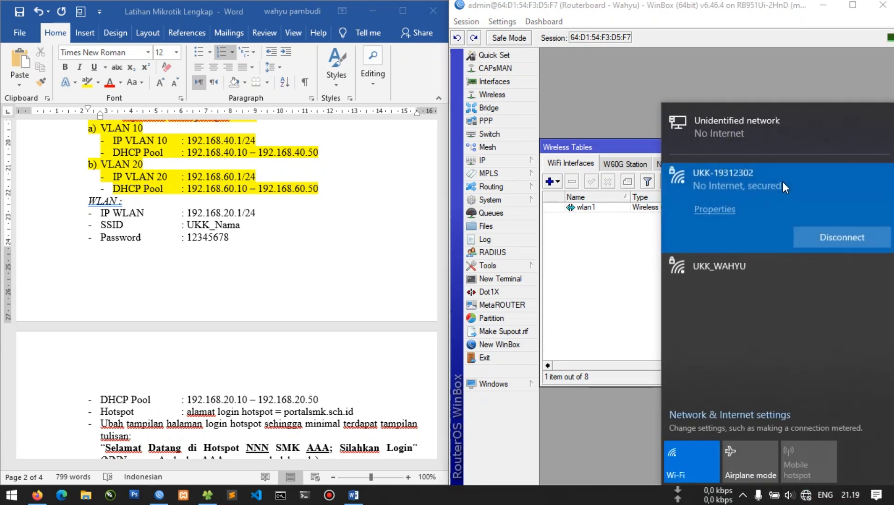
pyautogui.click(738, 271)
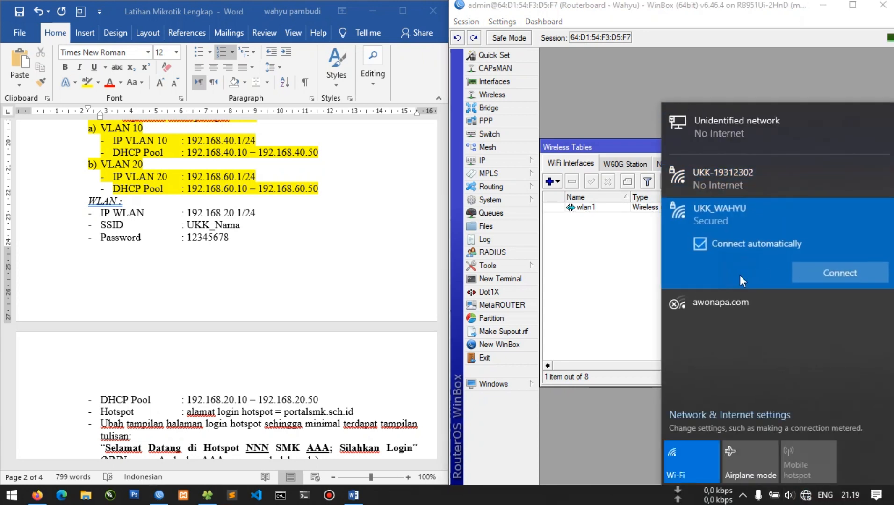
pyautogui.click(747, 177)
pyautogui.click(847, 235)
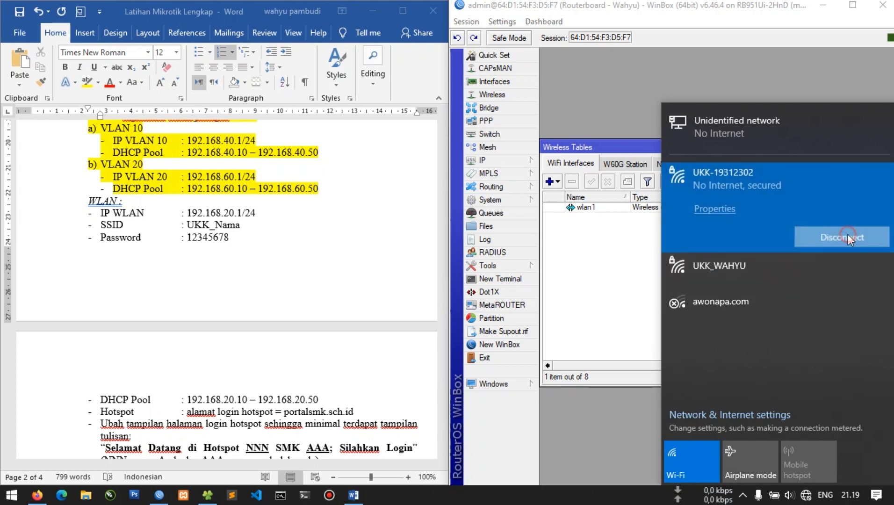
pyautogui.click(766, 268)
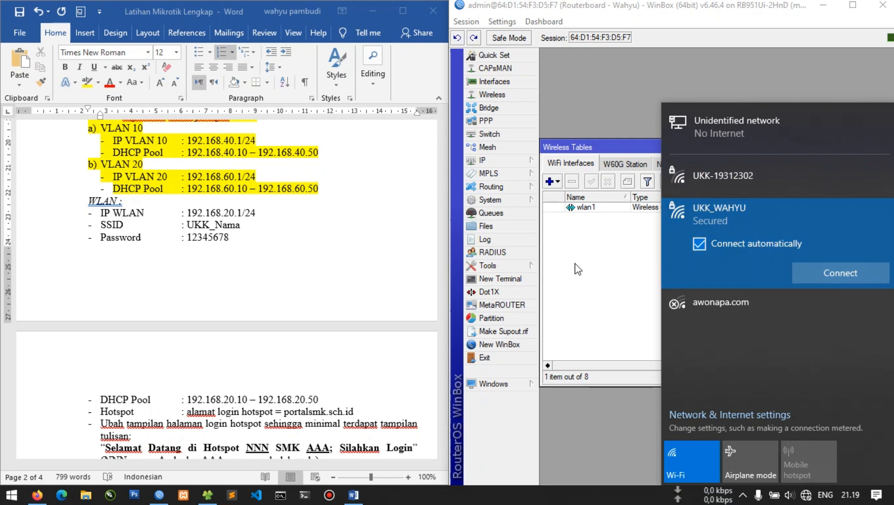
pyautogui.click(615, 263)
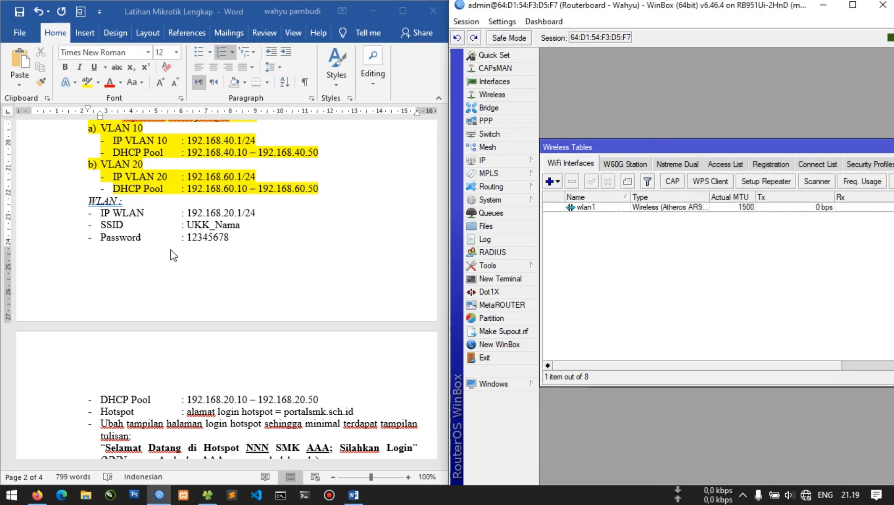
# Add address 192.168.20.1/24 on wlan1 with the comment WLAN
pyautogui.click(506, 164)
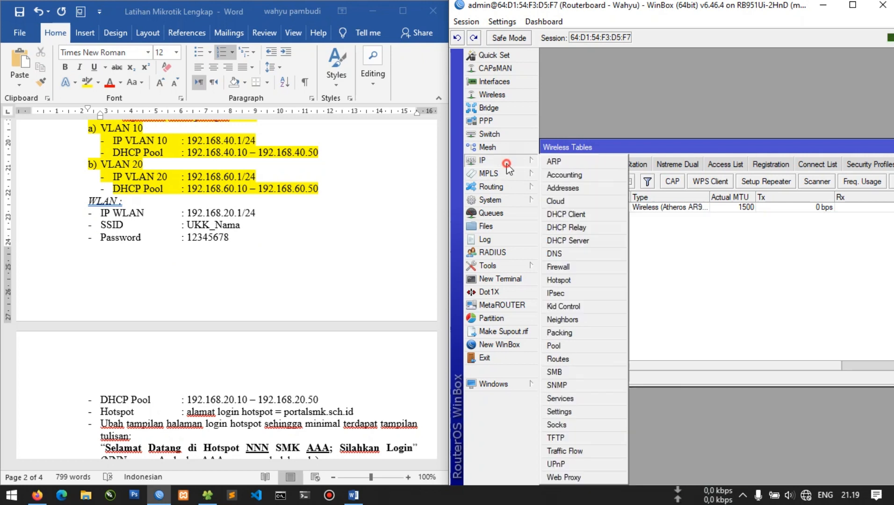
pyautogui.click(572, 76)
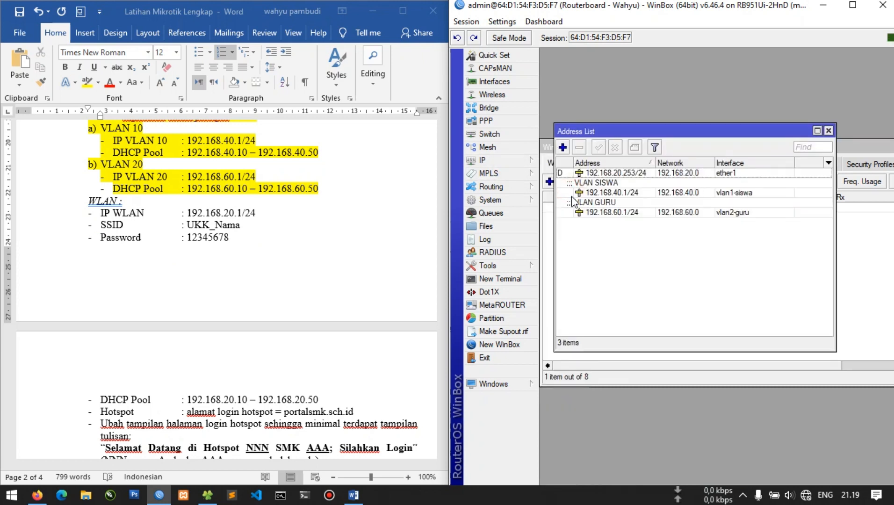
pyautogui.click(199, 217)
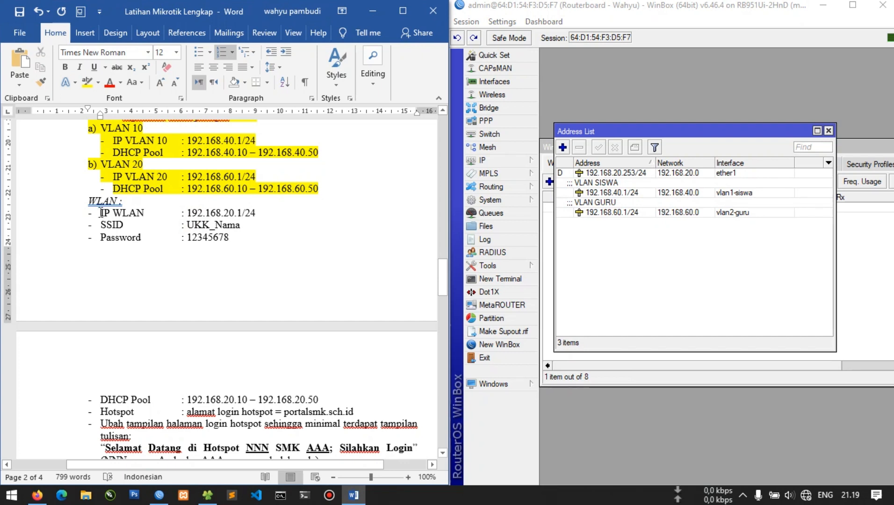
pyautogui.click(563, 147)
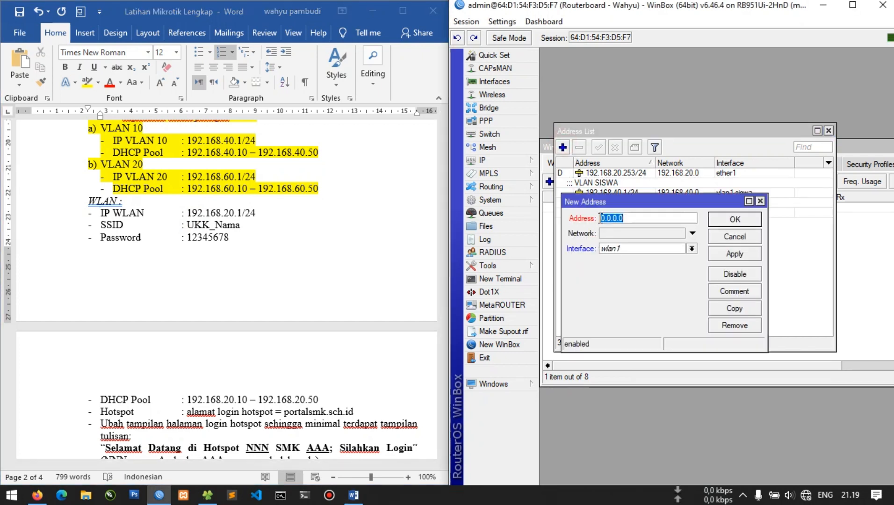
pyautogui.write('192.168.20.1/24')
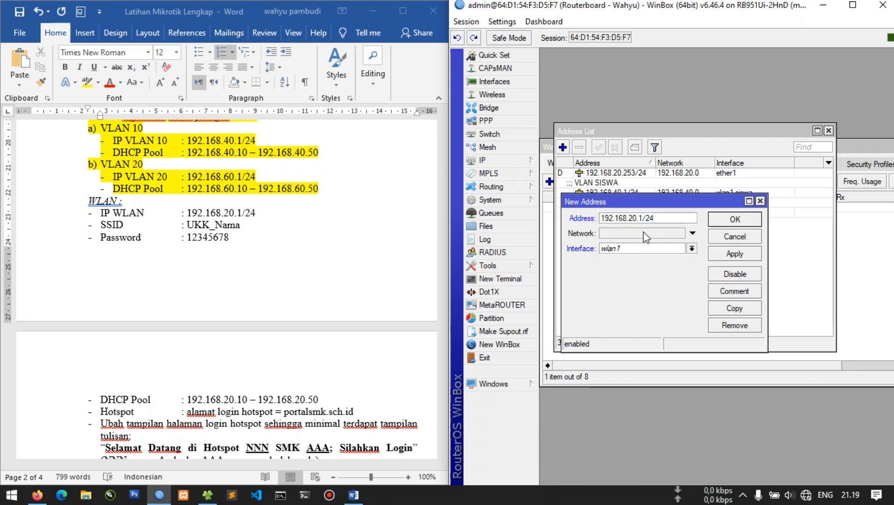
pyautogui.click(740, 254)
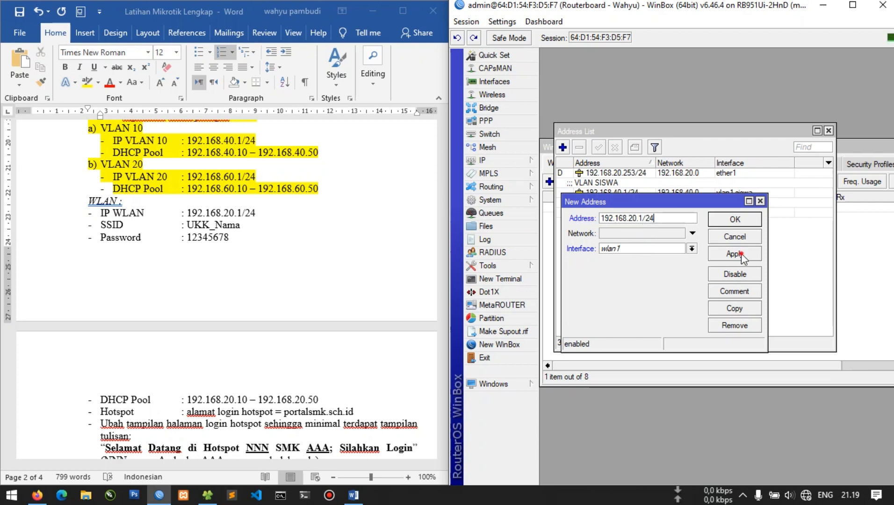
pyautogui.click(744, 291)
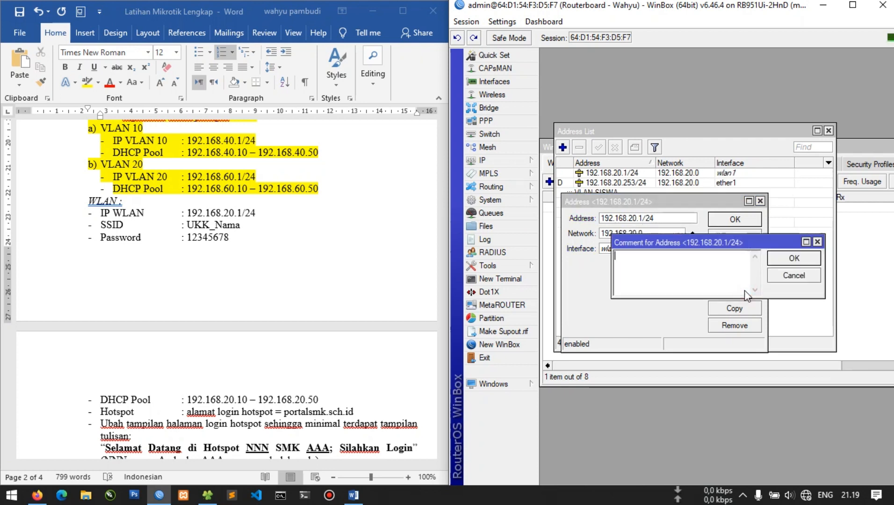
pyautogui.write('wlan')
pyautogui.press('BackSpace')
pyautogui.press('BackSpace')
pyautogui.press('BackSpace')
pyautogui.write('W')
pyautogui.press('Return')
pyautogui.press('Return')
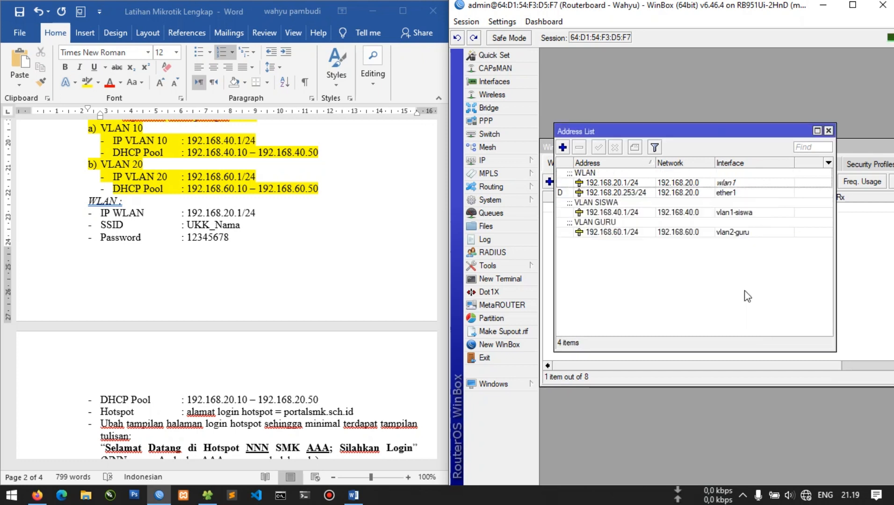
# Sort the address list and review the WLAN, VLAN SISWA and VLAN GURU entries
pyautogui.click(596, 164)
pyautogui.click(595, 164)
pyautogui.click(653, 183)
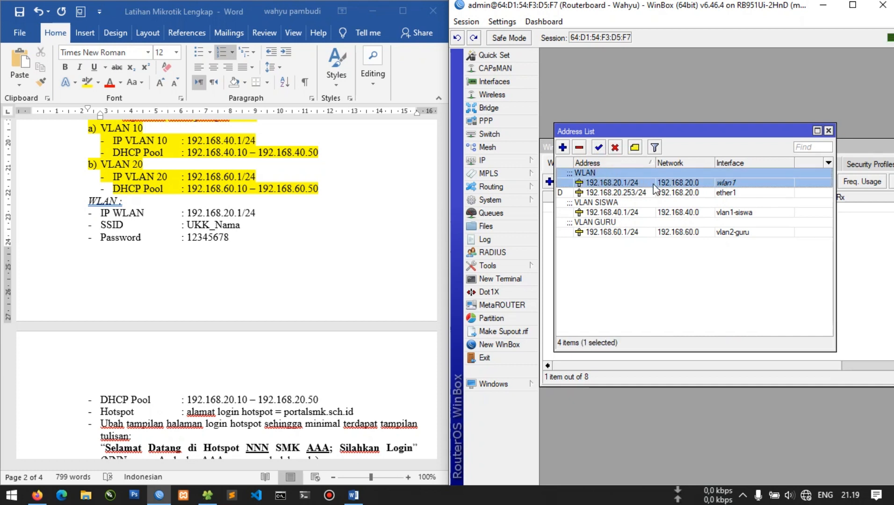
pyautogui.click(627, 202)
pyautogui.click(625, 231)
pyautogui.click(623, 183)
pyautogui.click(631, 242)
# Highlight the IP WLAN, SSID and Password task lines yellow in Word
pyautogui.click(185, 256)
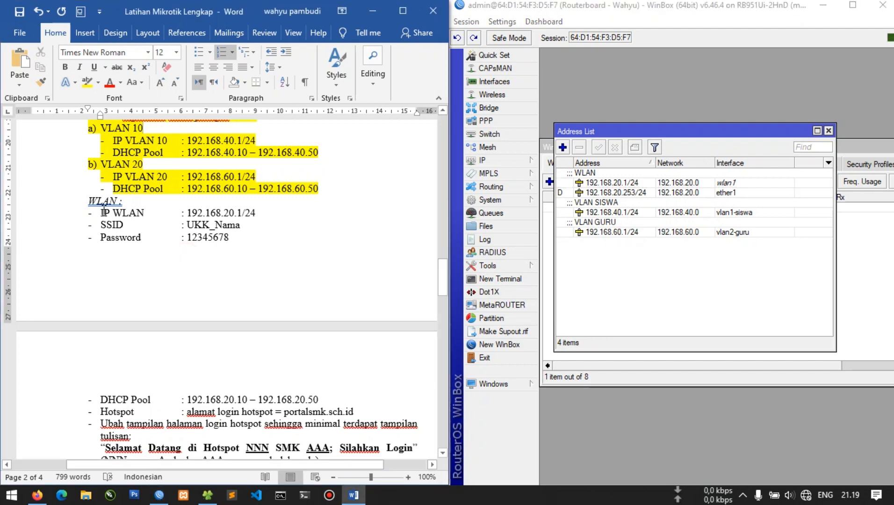
pyautogui.moveTo(99, 213); pyautogui.dragTo(229, 238)
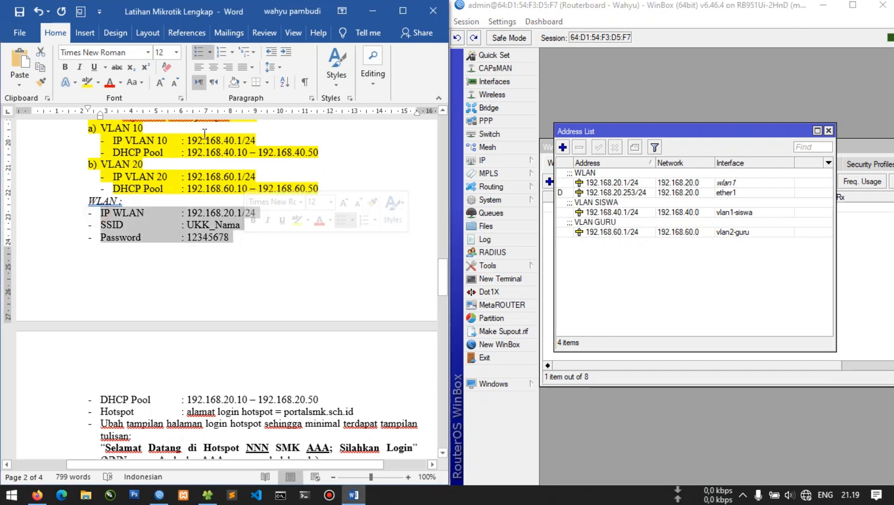
pyautogui.click(87, 82)
pyautogui.click(166, 176)
pyautogui.scroll(-3, 189, 240)
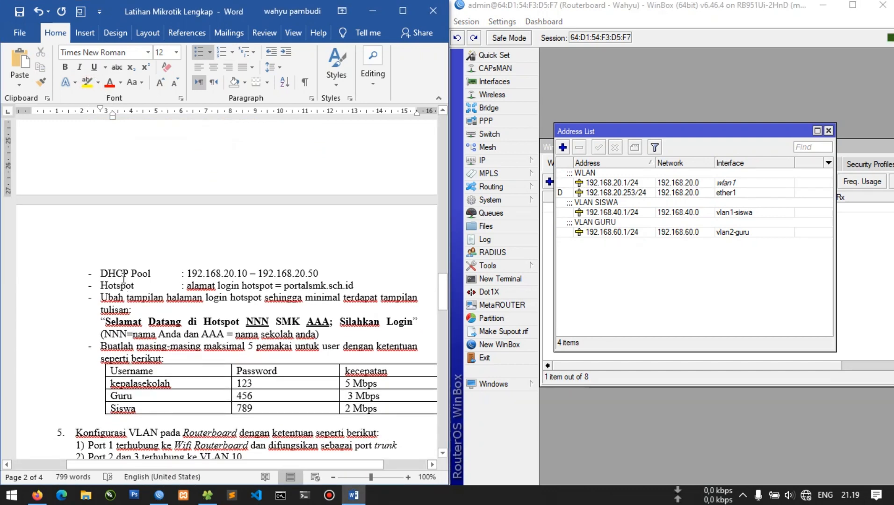
# Close the address and wireless windows and launch the Hotspot Setup wizard from IP > Hotspot
pyautogui.click(828, 131)
pyautogui.click(775, 281)
pyautogui.press('Escape')
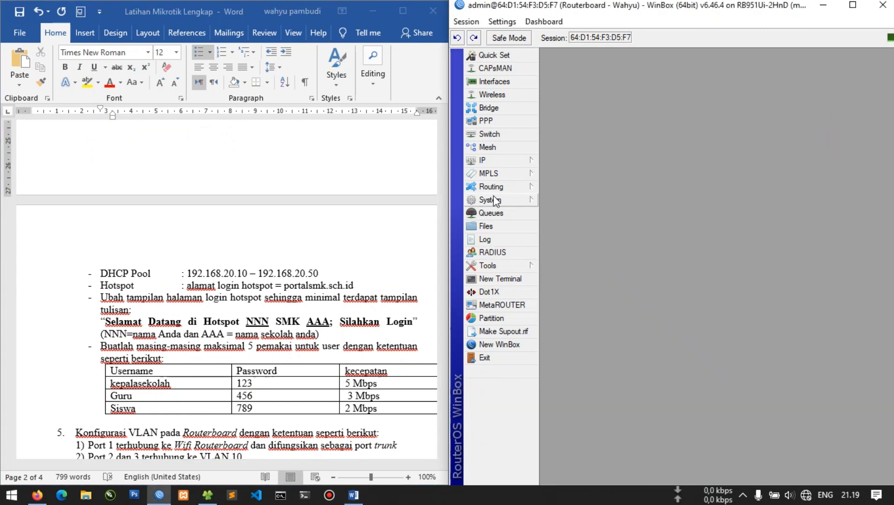
pyautogui.click(479, 163)
pyautogui.click(580, 278)
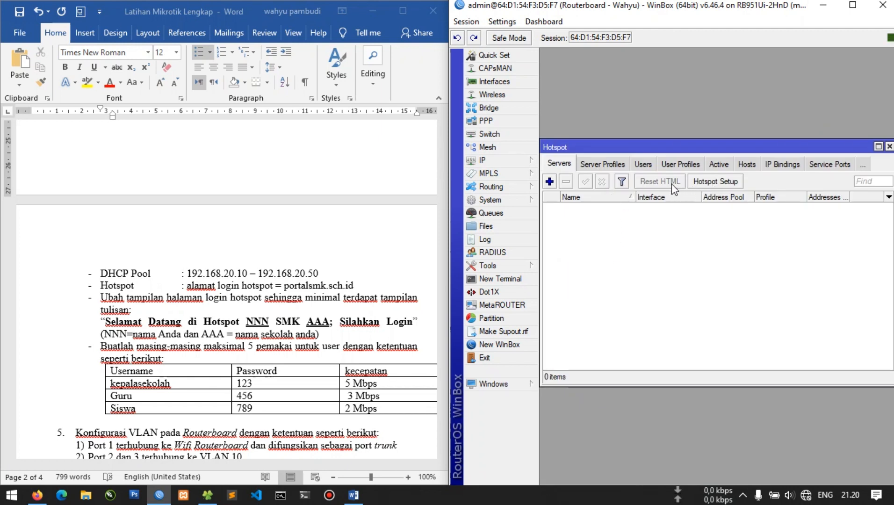
pyautogui.click(699, 183)
# Choose wlan1 as the hotspot interface and accept 192.168.20.1/24 as its local address
pyautogui.moveTo(737, 226); pyautogui.dragTo(608, 235)
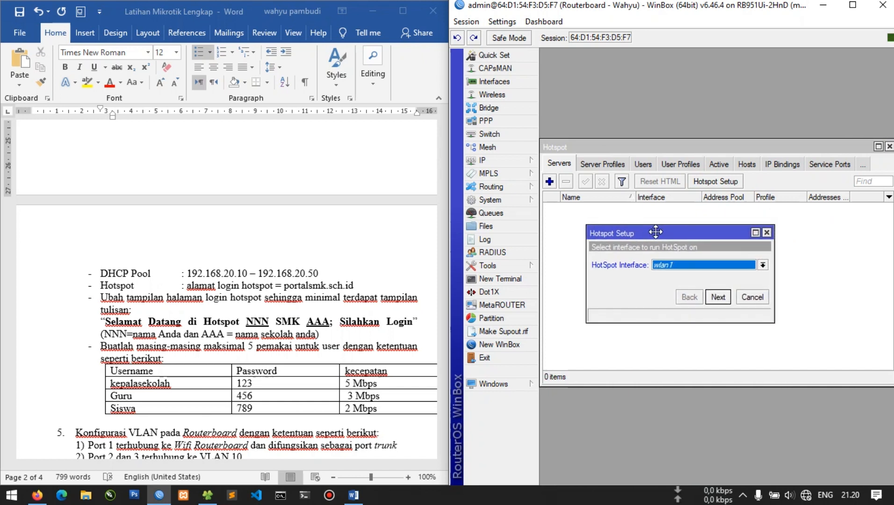
pyautogui.click(687, 262)
pyautogui.click(687, 261)
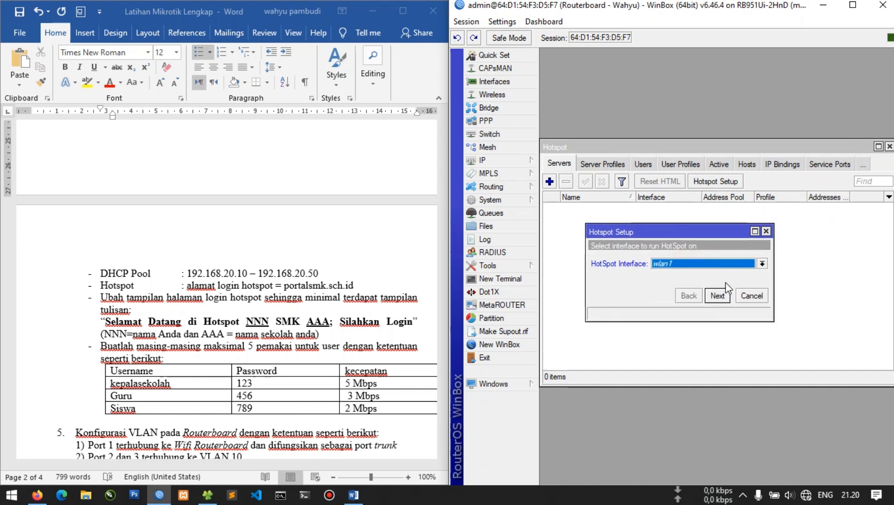
pyautogui.click(722, 295)
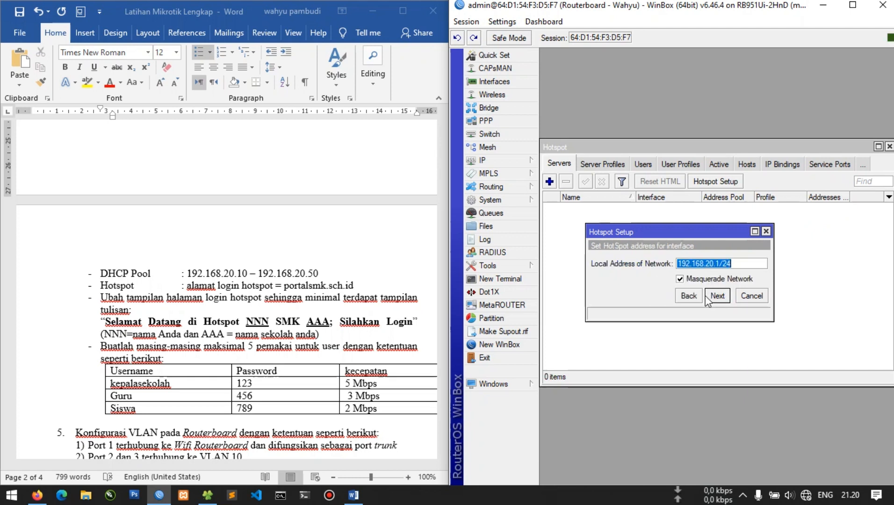
pyautogui.click(714, 295)
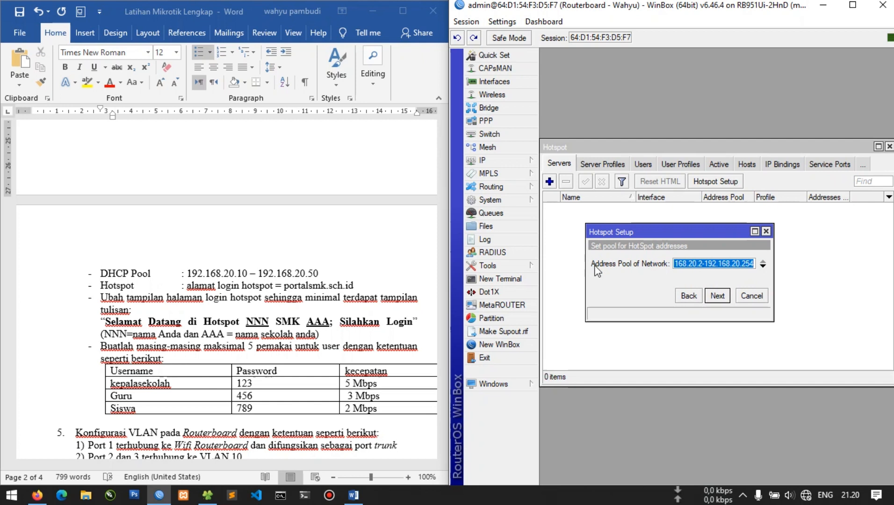
# Set the hotspot address pool to 192.168.20.10-192.168.20.50
pyautogui.moveTo(586, 265); pyautogui.dragTo(555, 265)
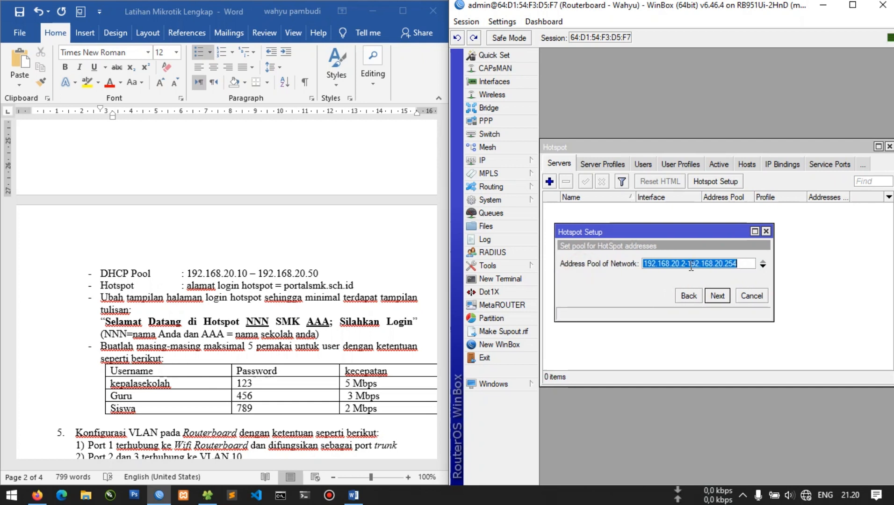
pyautogui.click(682, 262)
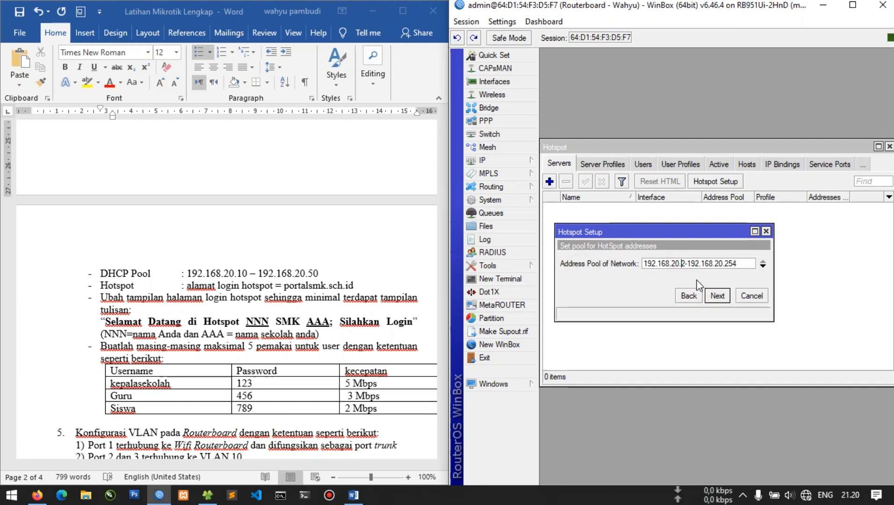
pyautogui.press('Delete')
pyautogui.write('10')
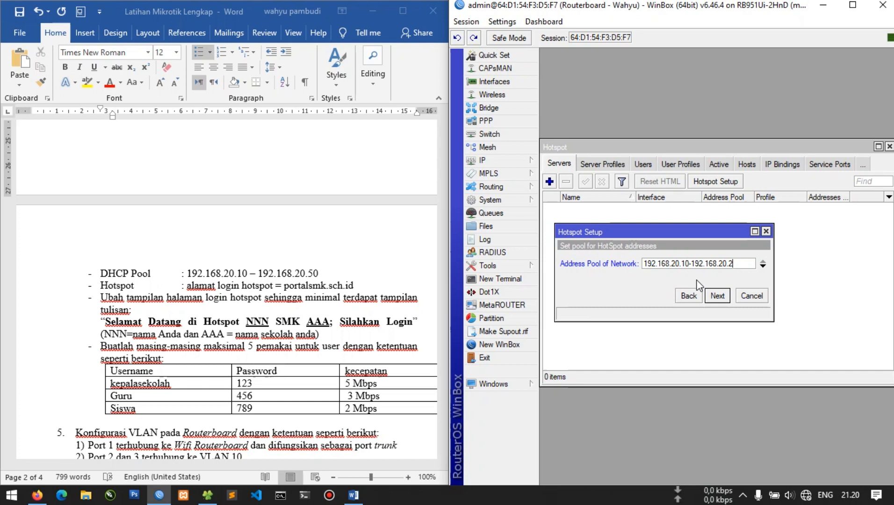
pyautogui.press('BackSpace')
pyautogui.write('50')
pyautogui.click(716, 295)
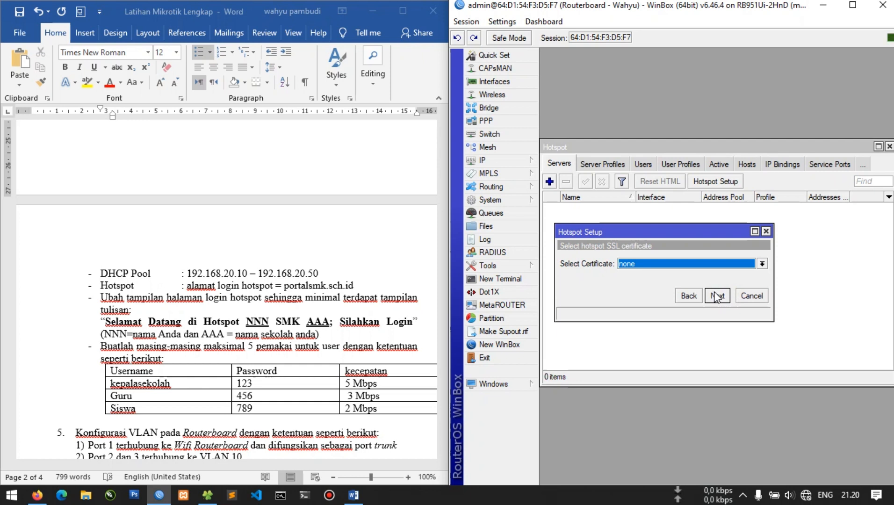
# Skip the certificate, SMTP and DNS server pages, and set the DNS name portalsmk.sch.id
pyautogui.click(715, 296)
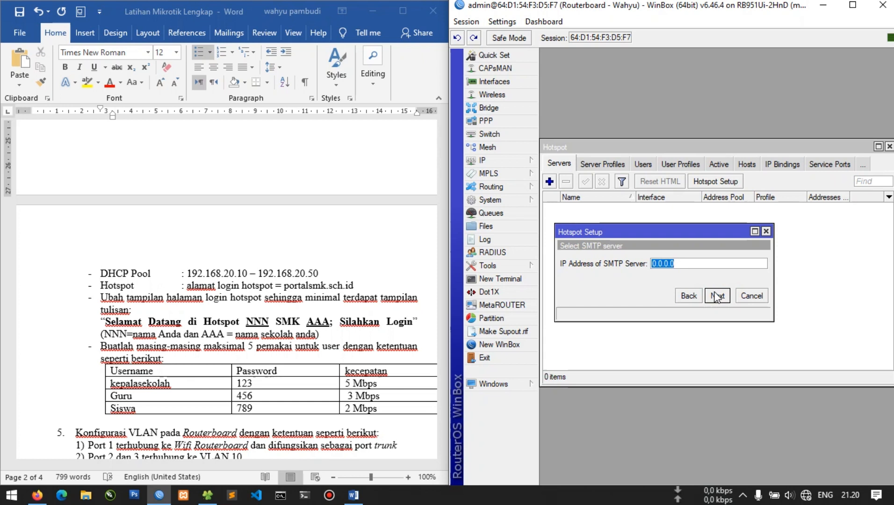
pyautogui.click(715, 296)
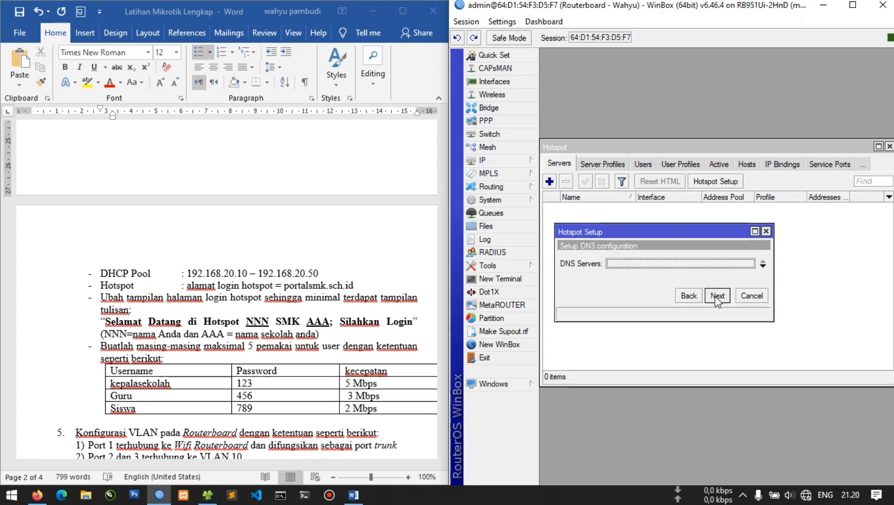
pyautogui.click(715, 297)
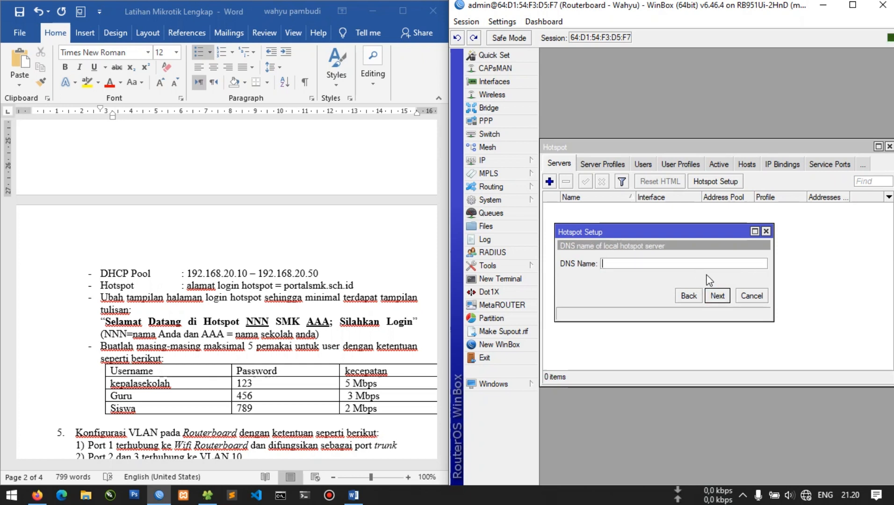
pyautogui.write('PORT')
pyautogui.press('BackSpace')
pyautogui.press('BackSpace')
pyautogui.press('BackSpace')
pyautogui.write('po')
pyautogui.click(717, 296)
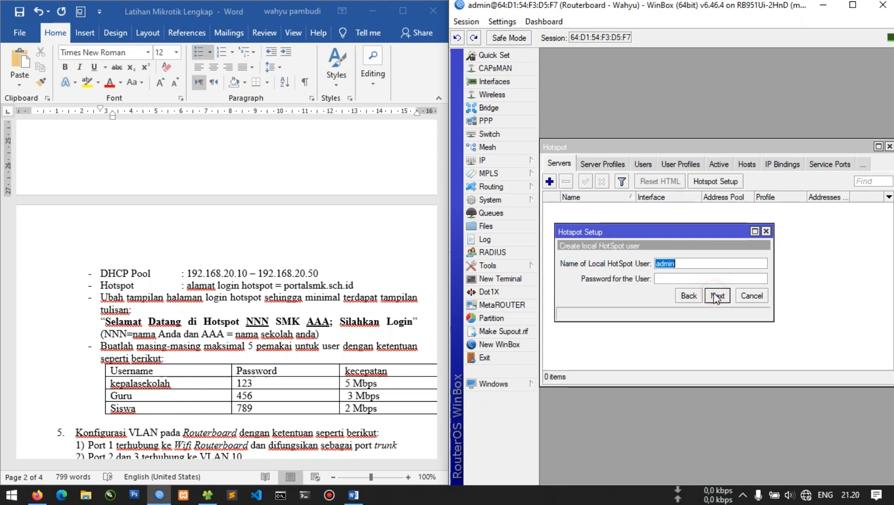
# Fill in the hotspot user's password, finish the wizard, and dismiss the success message
pyautogui.click(681, 280)
pyautogui.click(716, 296)
pyautogui.click(719, 261)
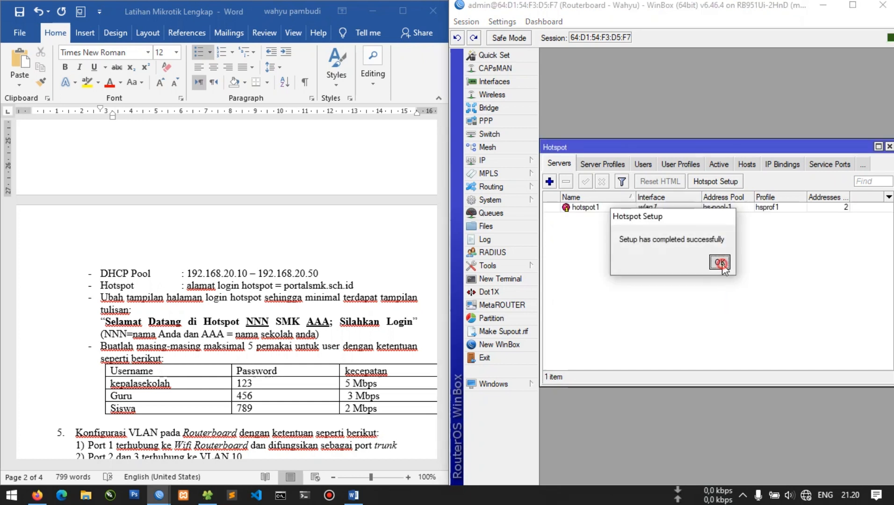
pyautogui.click(496, 161)
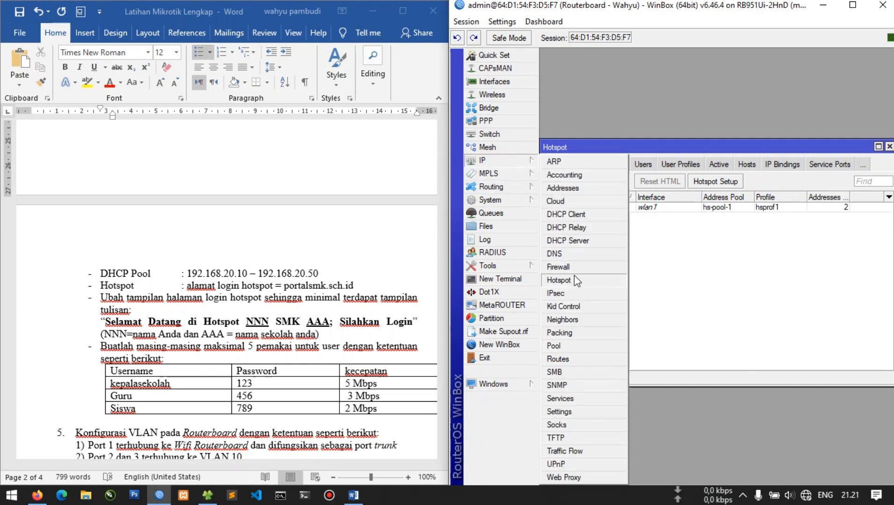
# Review the dhcp_pool1 and hs-pool-1 IP pools and select the DHCP Pool range in Word
pyautogui.click(554, 345)
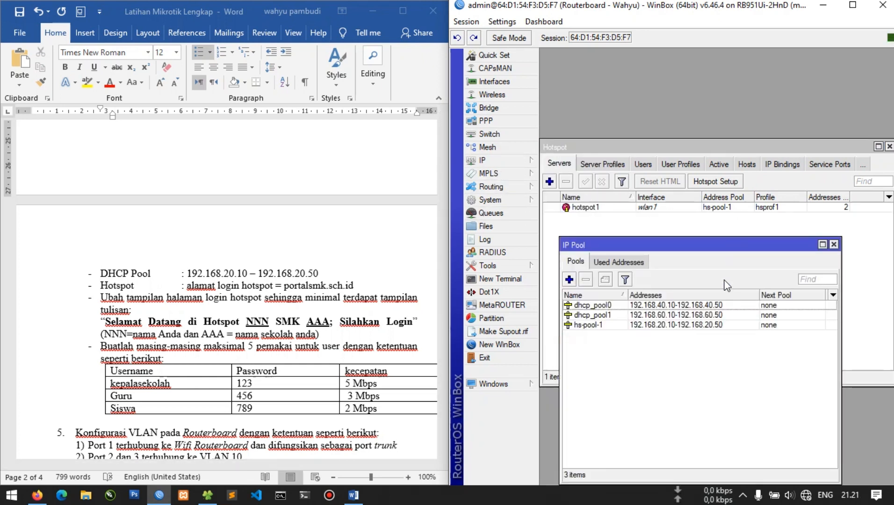
pyautogui.click(633, 318)
pyautogui.click(686, 327)
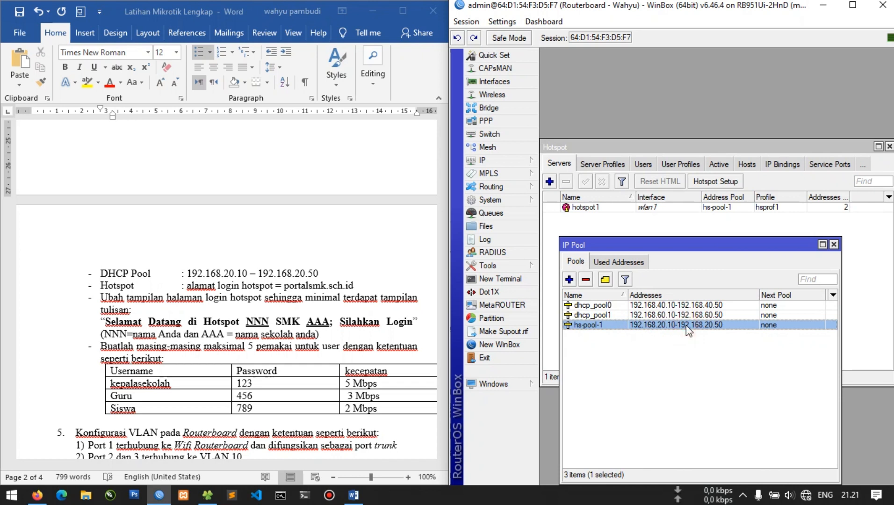
pyautogui.click(291, 276)
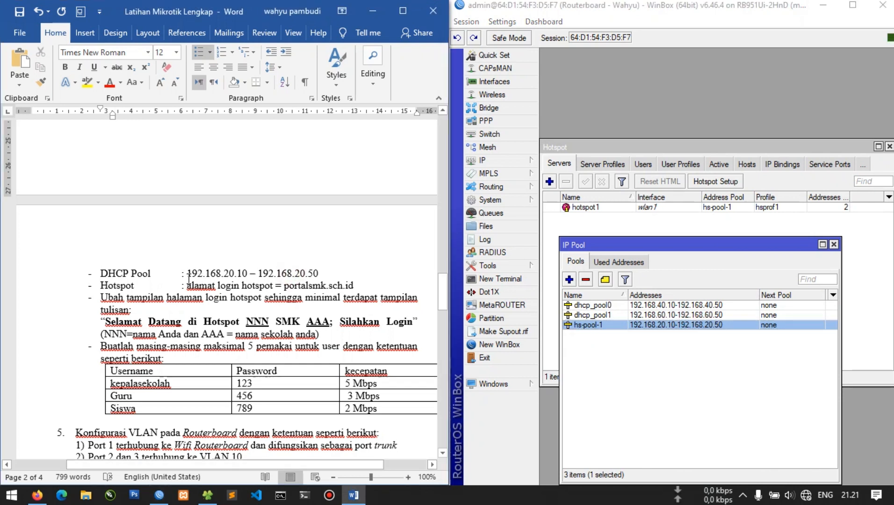
pyautogui.moveTo(187, 278); pyautogui.dragTo(357, 273)
# Inspect the dhcp3 server in the DHCP Server list, then close it and the IP Pool list
pyautogui.click(499, 159)
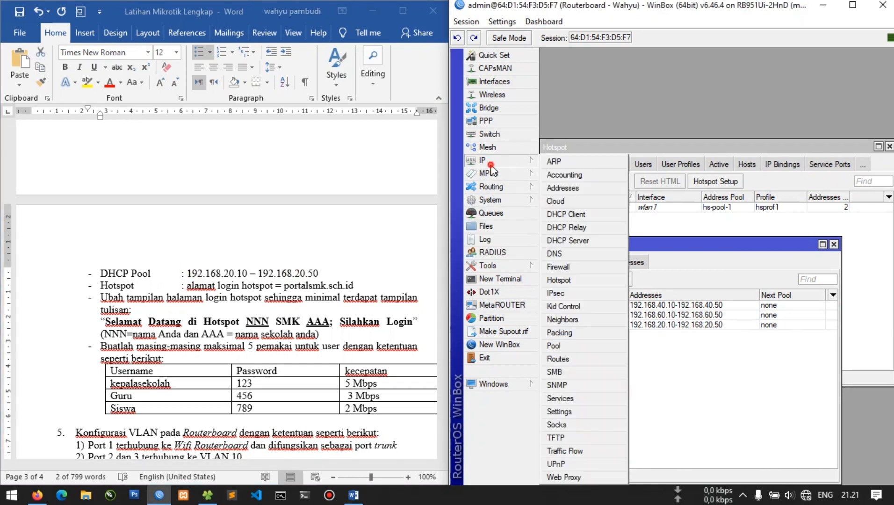
pyautogui.click(602, 245)
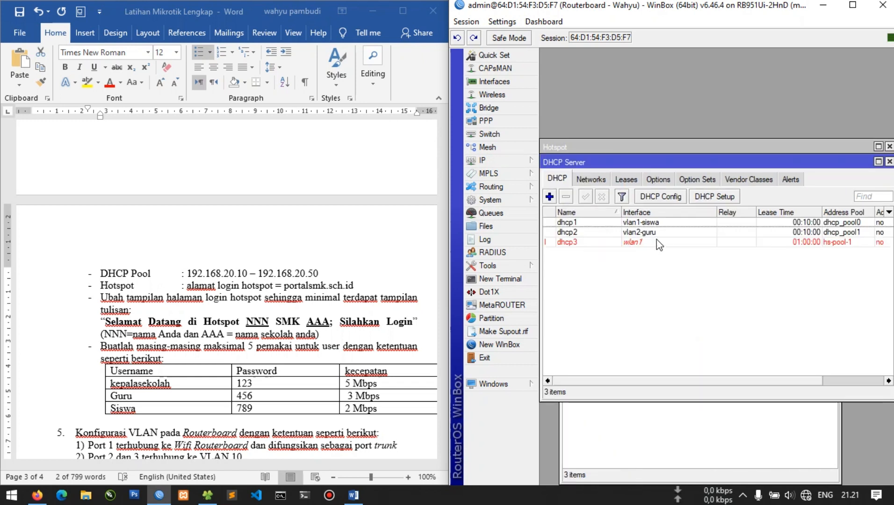
pyautogui.click(656, 242)
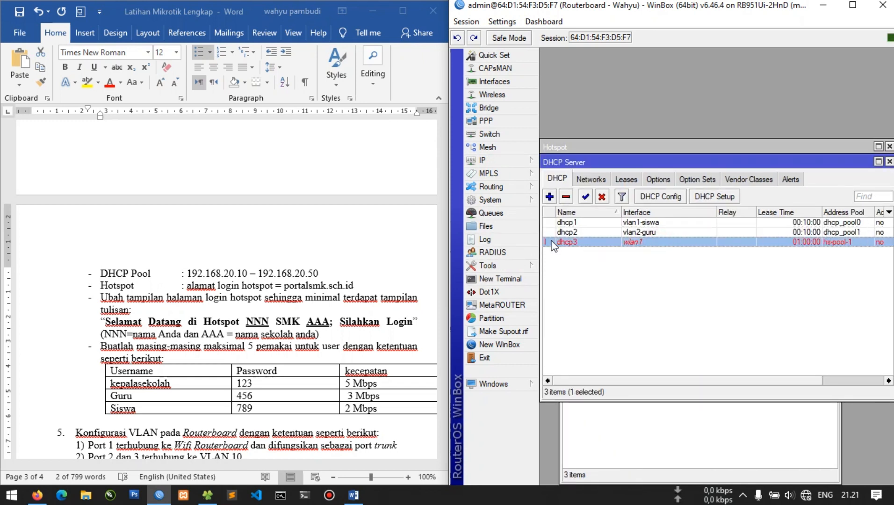
pyautogui.moveTo(553, 243)
pyautogui.click(889, 162)
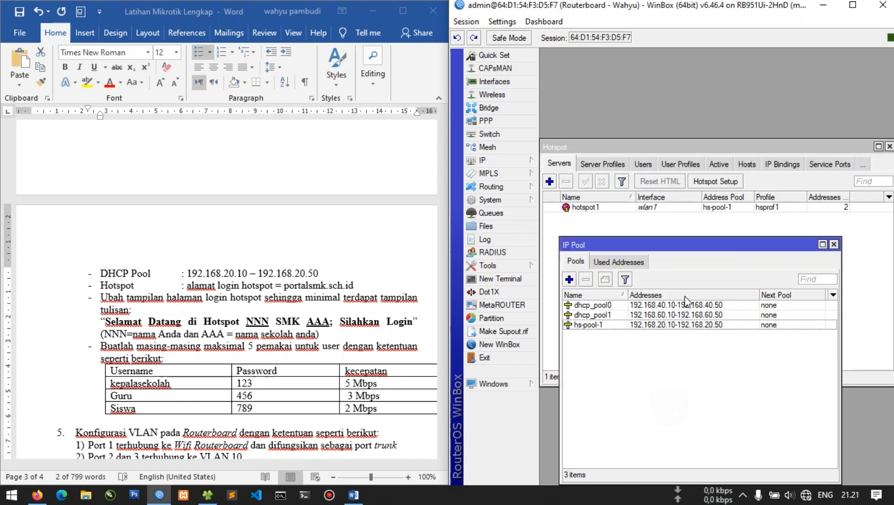
pyautogui.press('Escape')
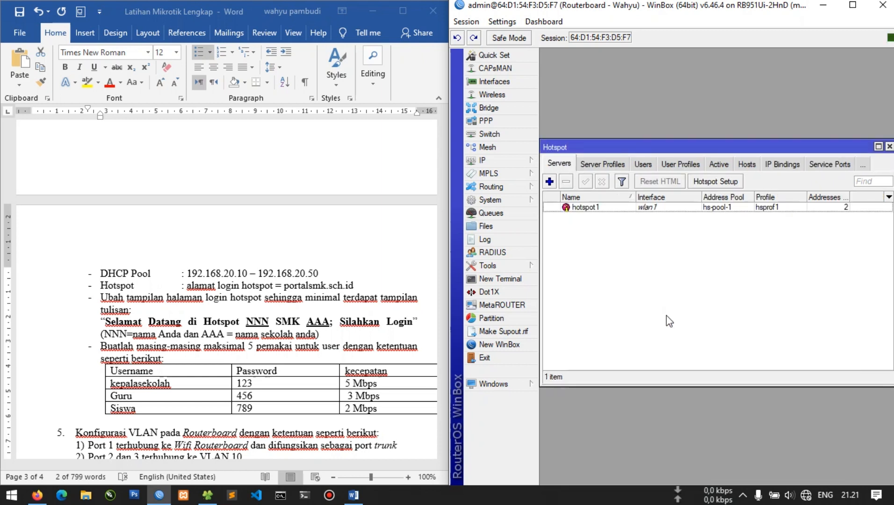
# Highlight the DHCP Pool and Hotspot task lines yellow in the Word sheet
pyautogui.click(661, 207)
pyautogui.moveTo(187, 273); pyautogui.dragTo(321, 273)
pyautogui.scroll(1, 117, 300)
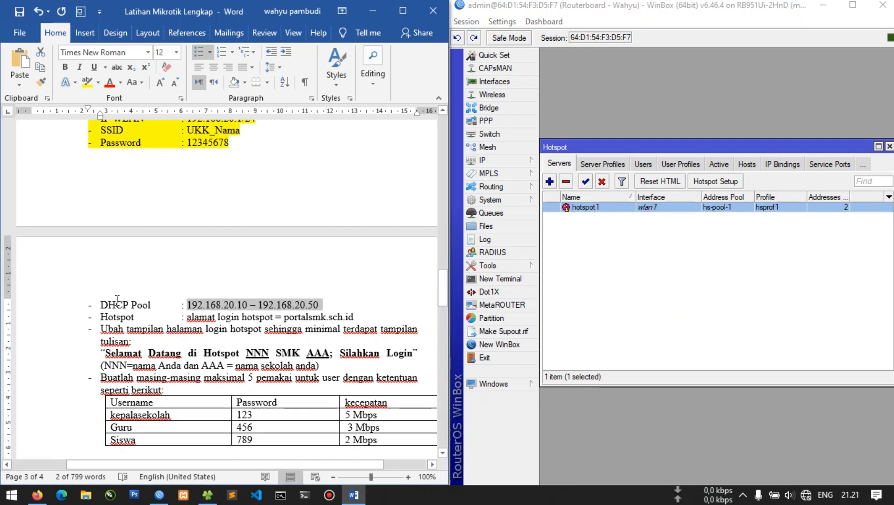
pyautogui.moveTo(116, 302); pyautogui.dragTo(364, 321)
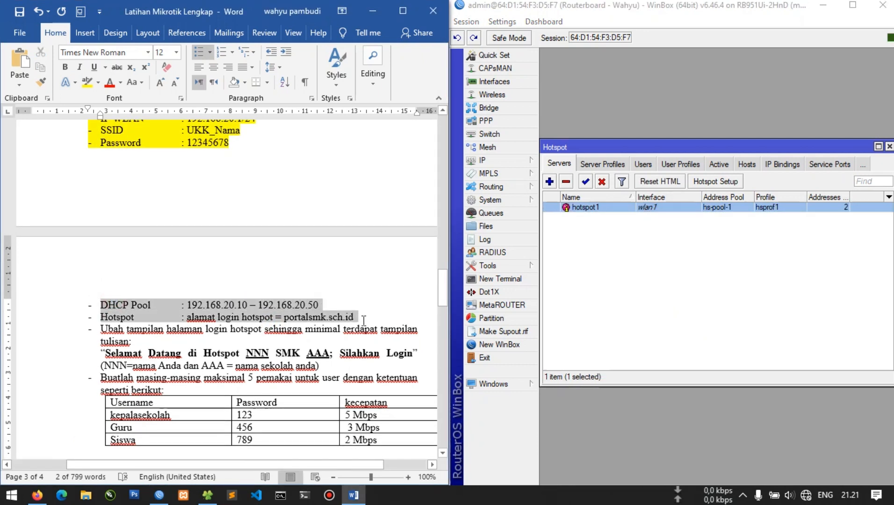
pyautogui.click(87, 83)
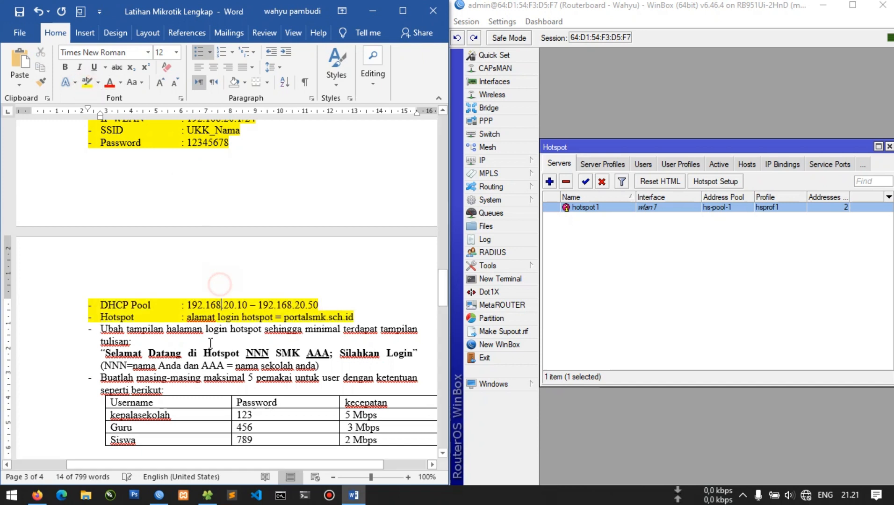
pyautogui.click(215, 280)
pyautogui.scroll(-2, 155, 313)
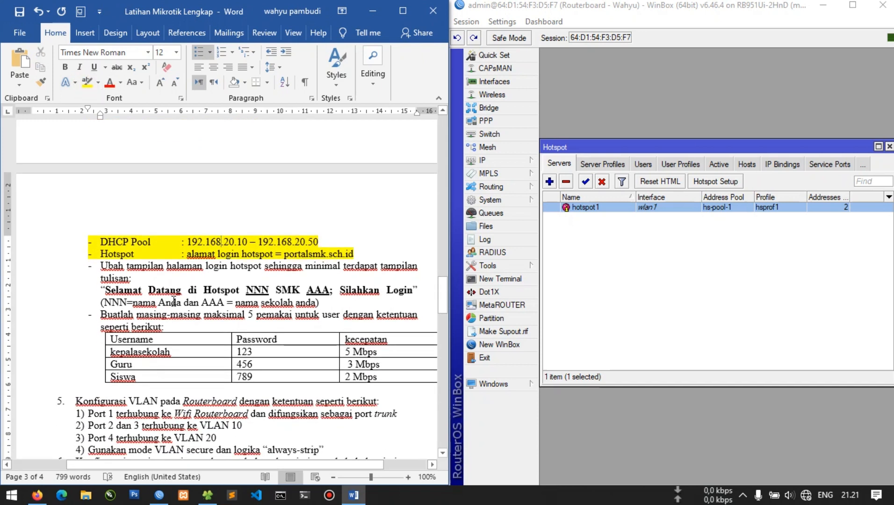
pyautogui.doubleClick(318, 269)
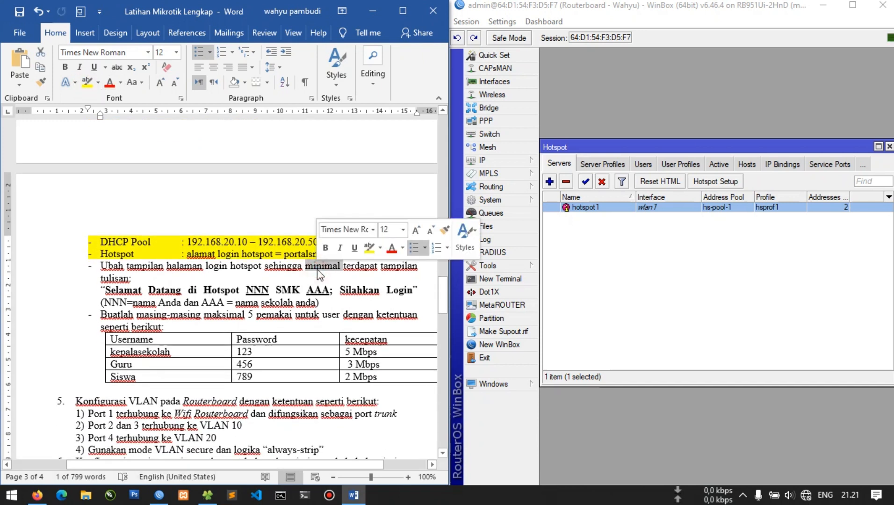
pyautogui.click(238, 289)
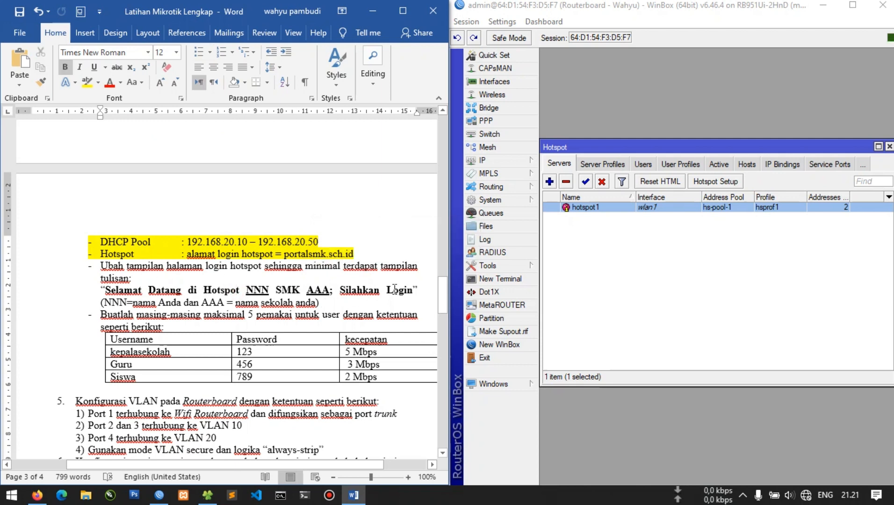
# Reset hotspot1's HTML login pages to defaults, confirming the overwrite warning
pyautogui.click(655, 254)
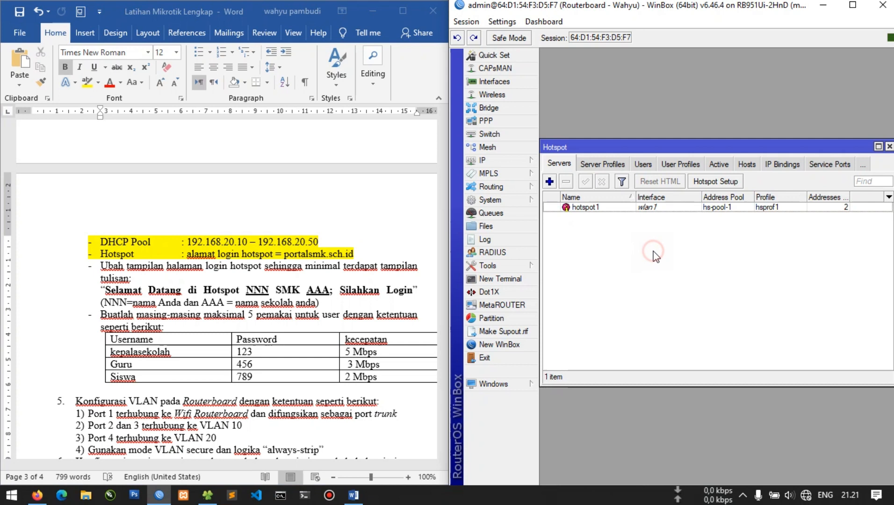
pyautogui.click(662, 211)
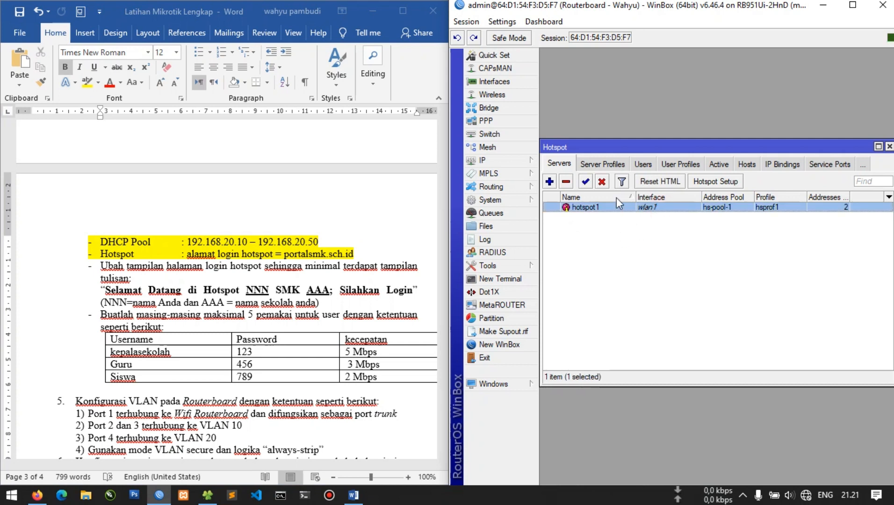
pyautogui.click(653, 183)
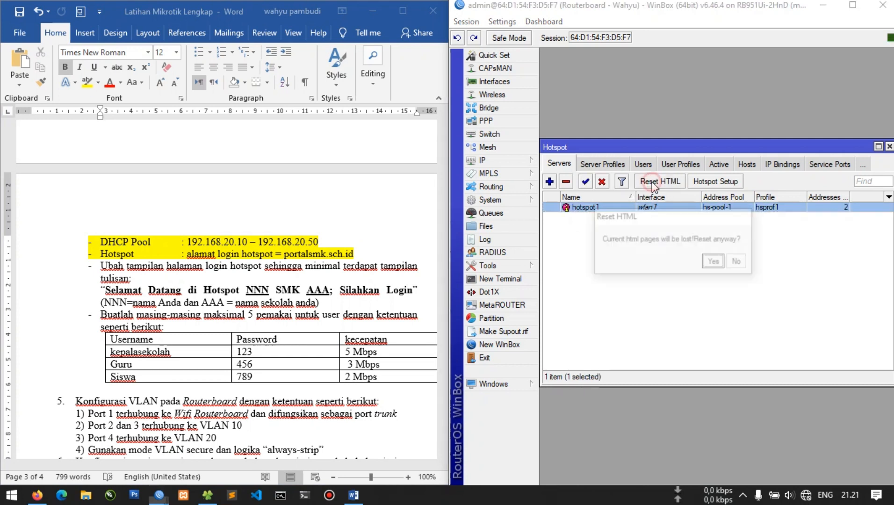
pyautogui.click(714, 260)
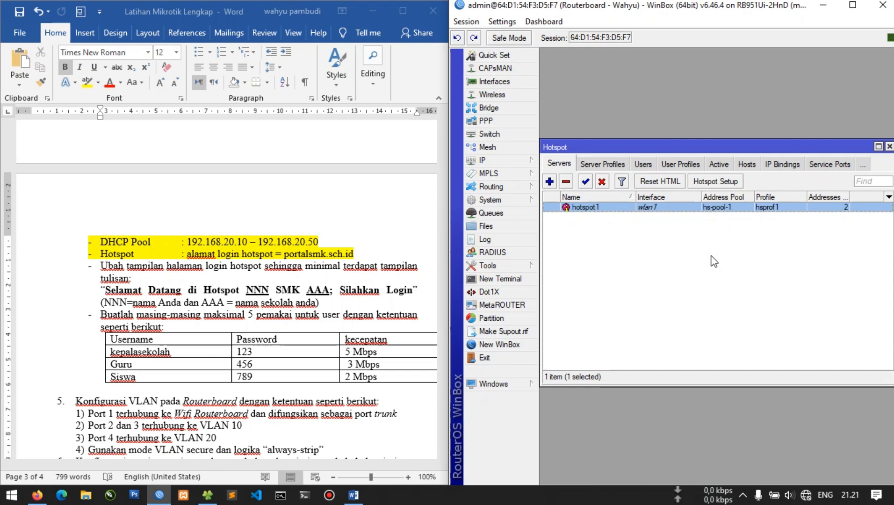
pyautogui.click(708, 254)
# Show the router's hotspot files beside File Explorer's Music folder, snapped to the left half
pyautogui.click(524, 228)
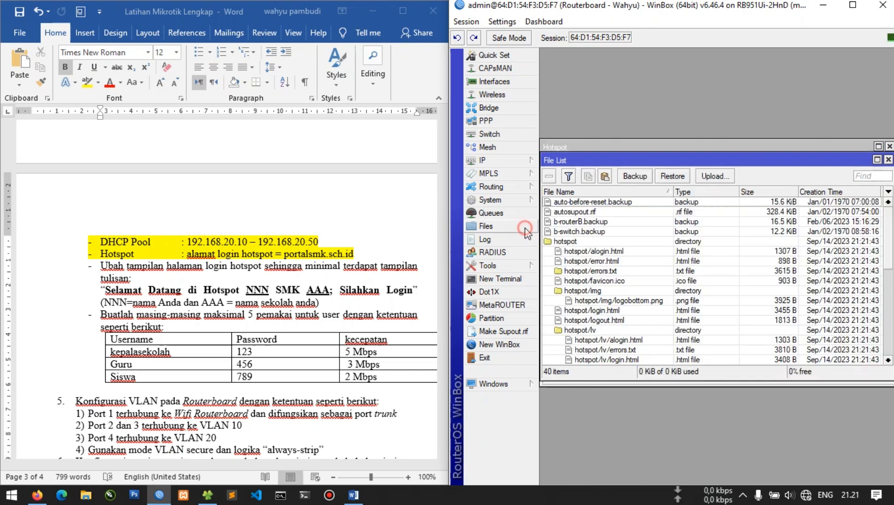
pyautogui.scroll(-2, 606, 272)
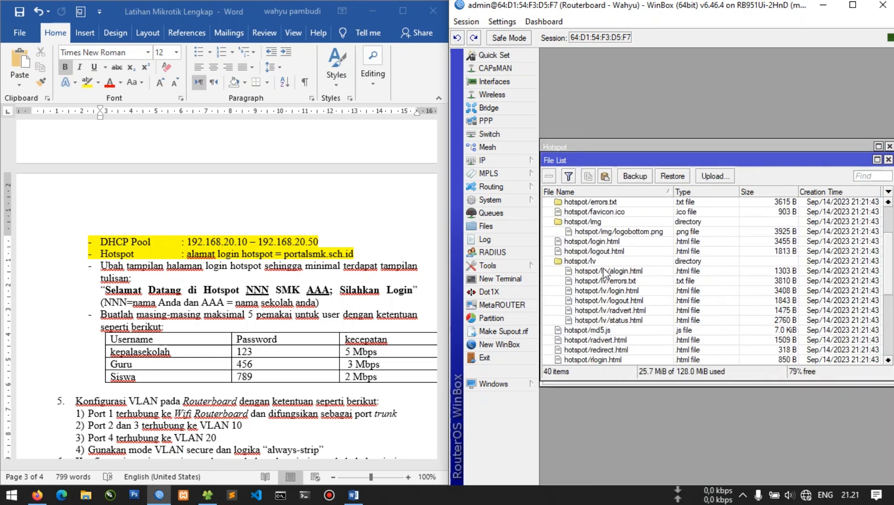
pyautogui.scroll(2, 606, 272)
pyautogui.click(598, 241)
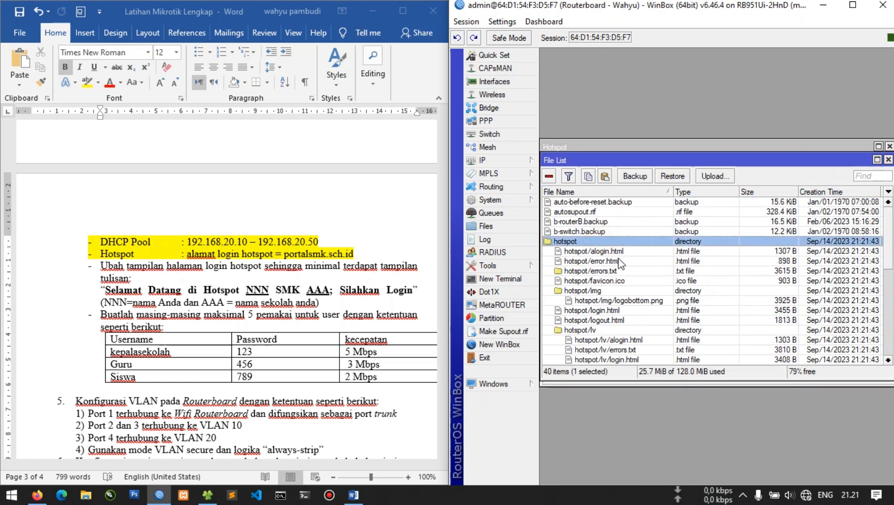
pyautogui.click(366, 12)
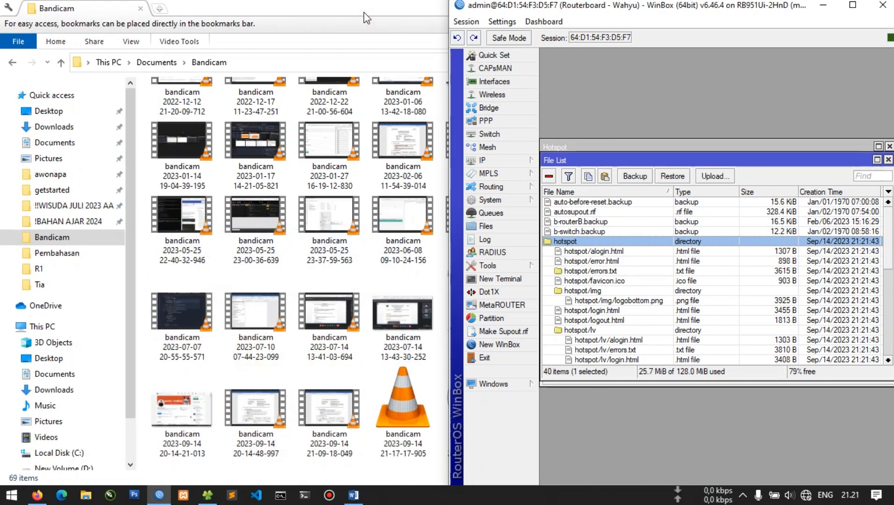
pyautogui.doubleClick(364, 12)
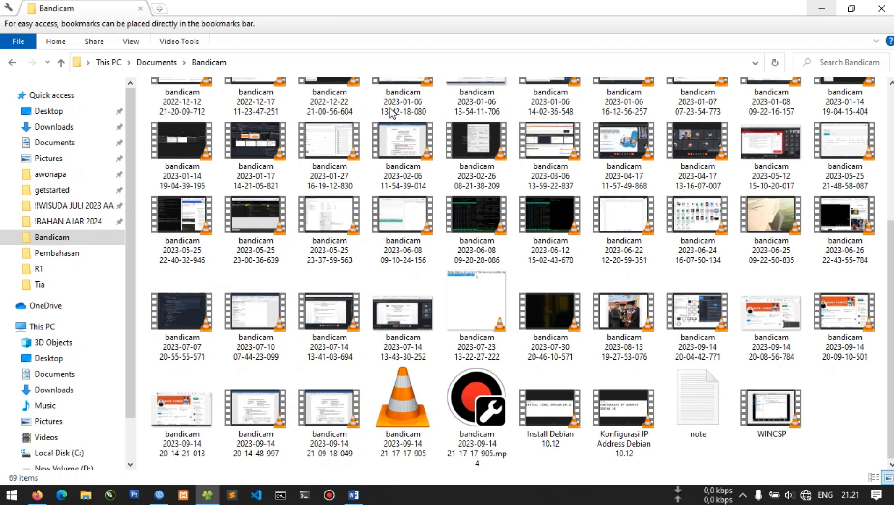
pyautogui.scroll(-2, 65, 286)
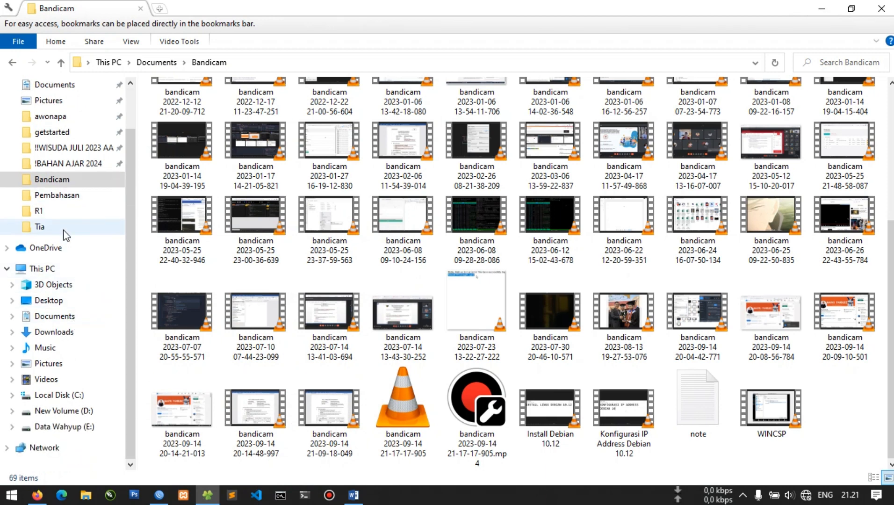
pyautogui.click(79, 349)
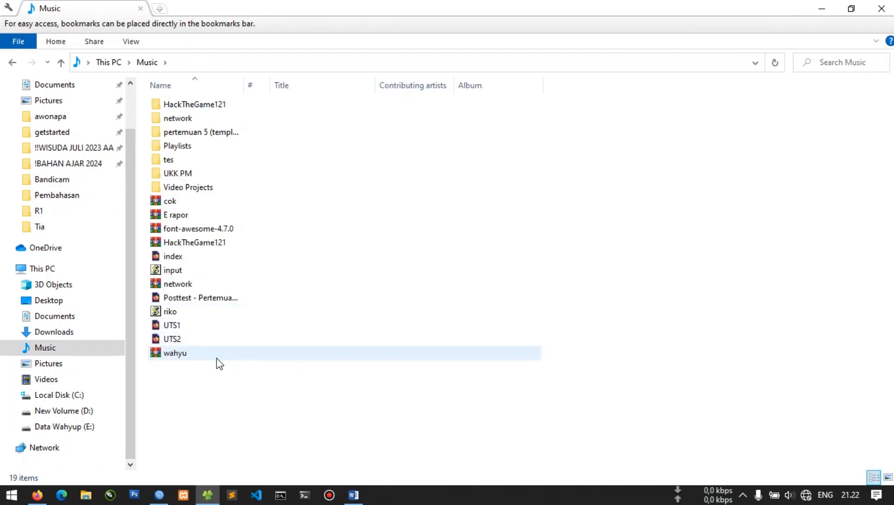
pyautogui.moveTo(693, 4); pyautogui.dragTo(1, 201)
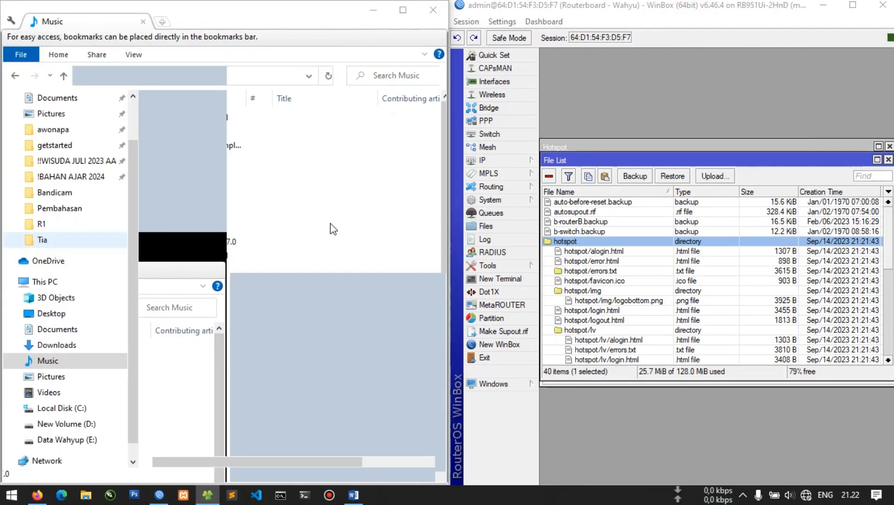
pyautogui.click(341, 425)
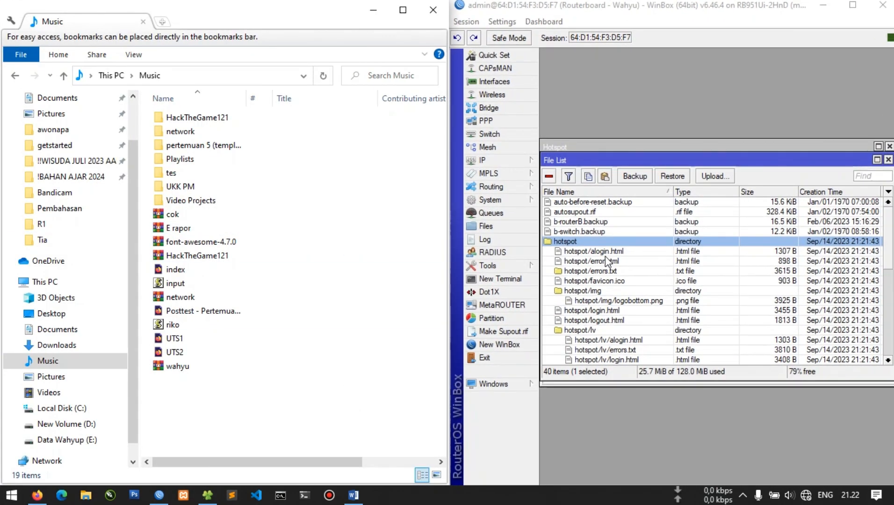
# Copy hotspot/login.html into the Music folder and open it in the browser
pyautogui.click(607, 261)
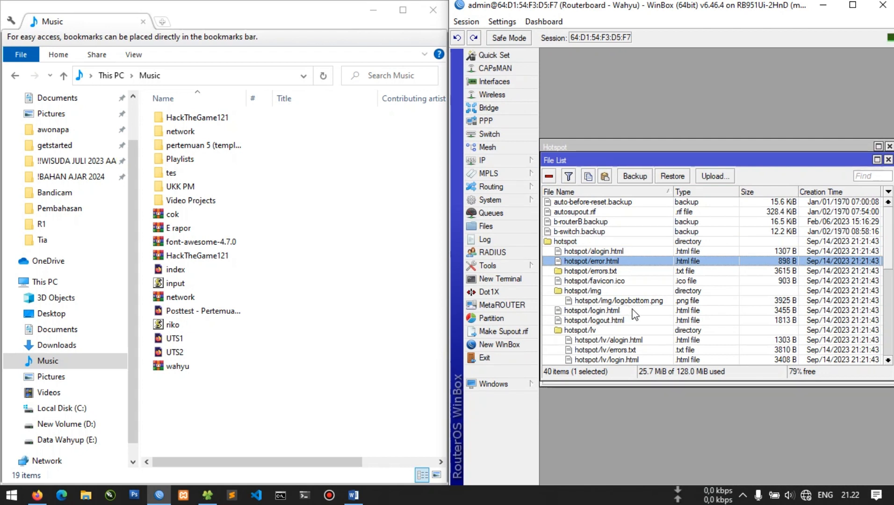
pyautogui.click(636, 310)
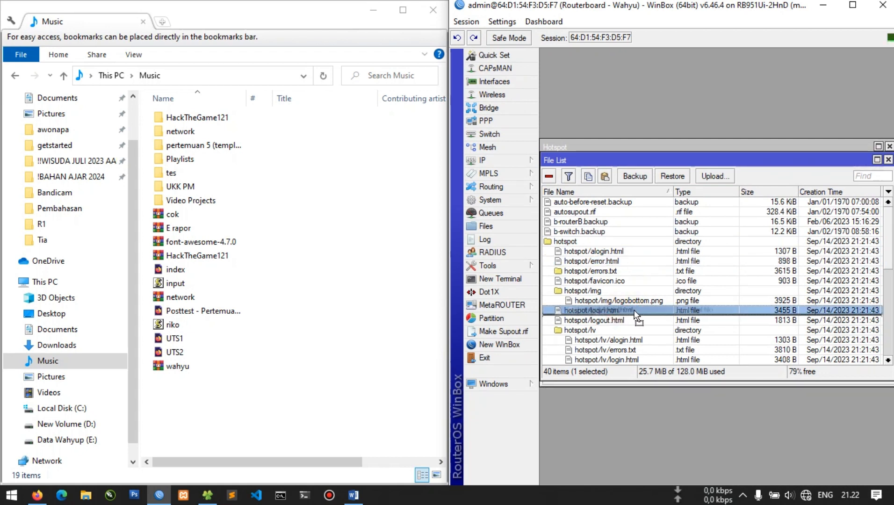
pyautogui.moveTo(634, 309); pyautogui.dragTo(228, 417)
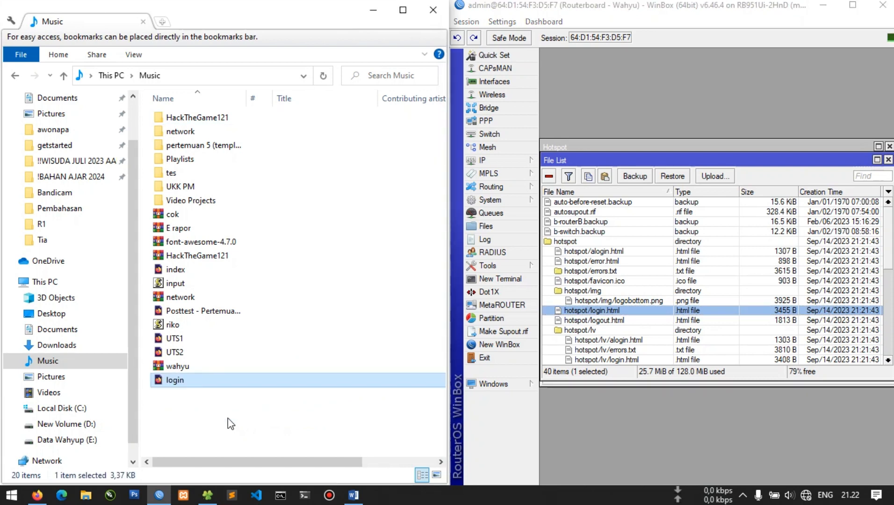
pyautogui.doubleClick(204, 382)
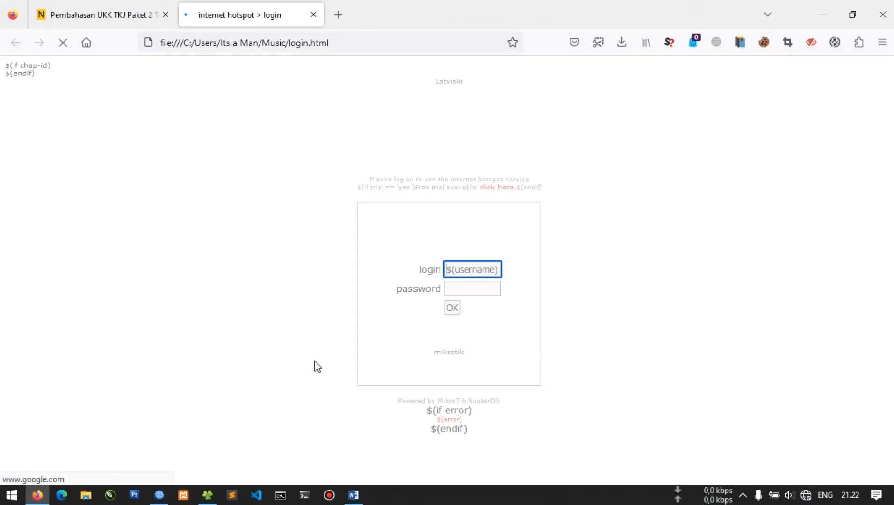
# Minimize the Firefox preview of login.html to return to Explorer and WinBox
pyautogui.click(451, 132)
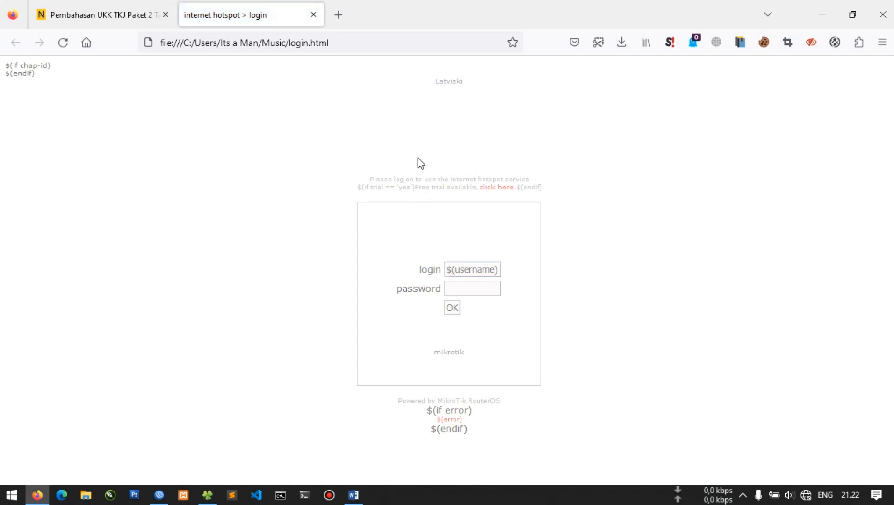
pyautogui.click(824, 13)
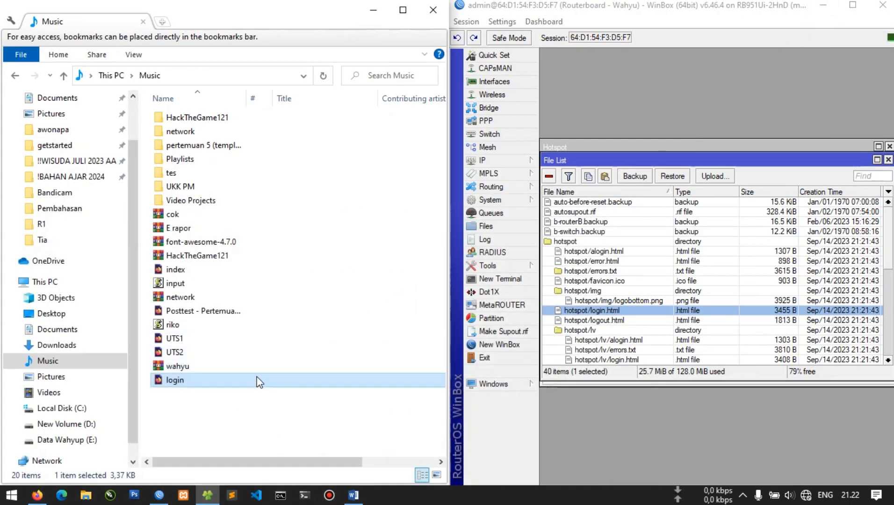
# Open the copied login file from the Music folder in Notepad via Open with
pyautogui.rightClick(257, 378)
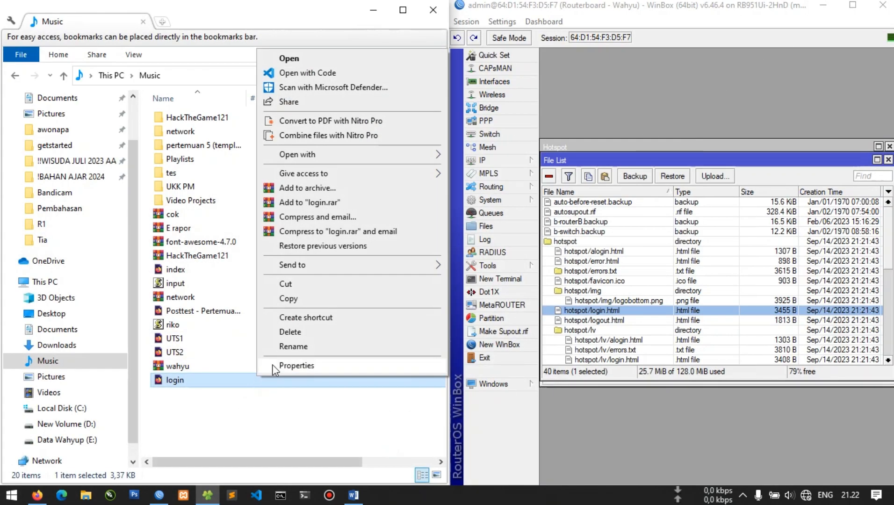
pyautogui.moveTo(366, 155)
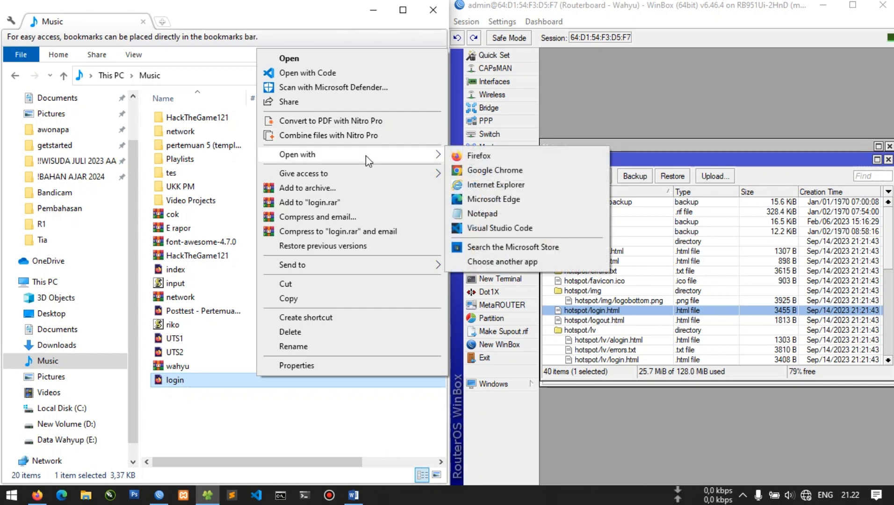
pyautogui.click(509, 214)
# Maximise Notepad and scroll through the login.html source code
pyautogui.moveTo(349, 179); pyautogui.dragTo(384, 1)
pyautogui.scroll(-1, 214, 263)
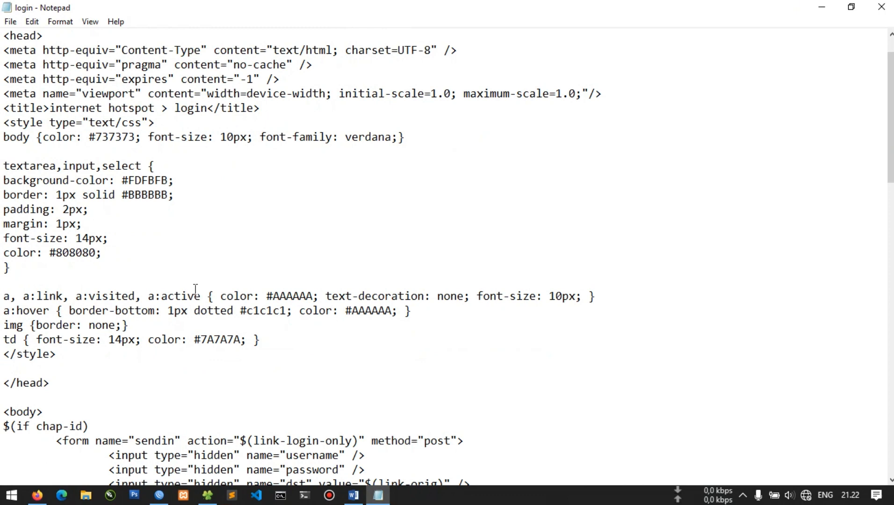
pyautogui.scroll(-4, 196, 289)
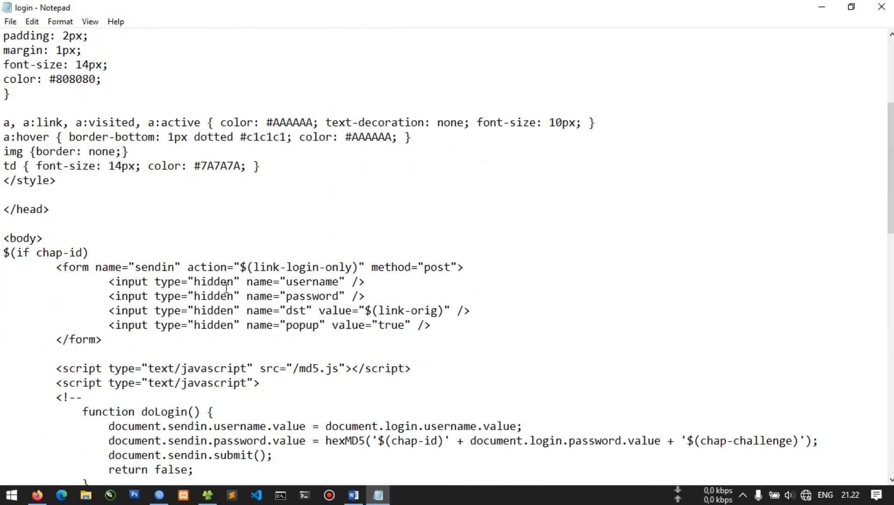
pyautogui.scroll(-7, 226, 287)
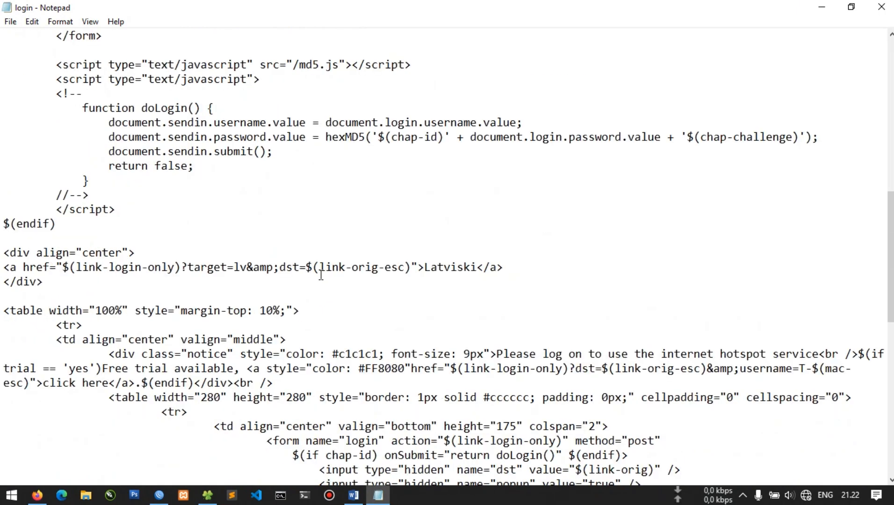
pyautogui.scroll(-4, 321, 275)
pyautogui.scroll(4, 339, 280)
pyautogui.scroll(-12, 341, 294)
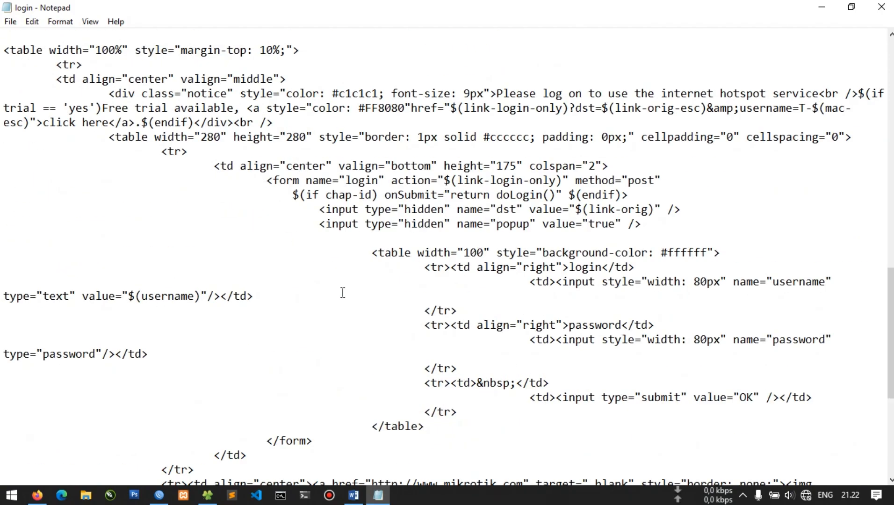
pyautogui.scroll(20, 364, 258)
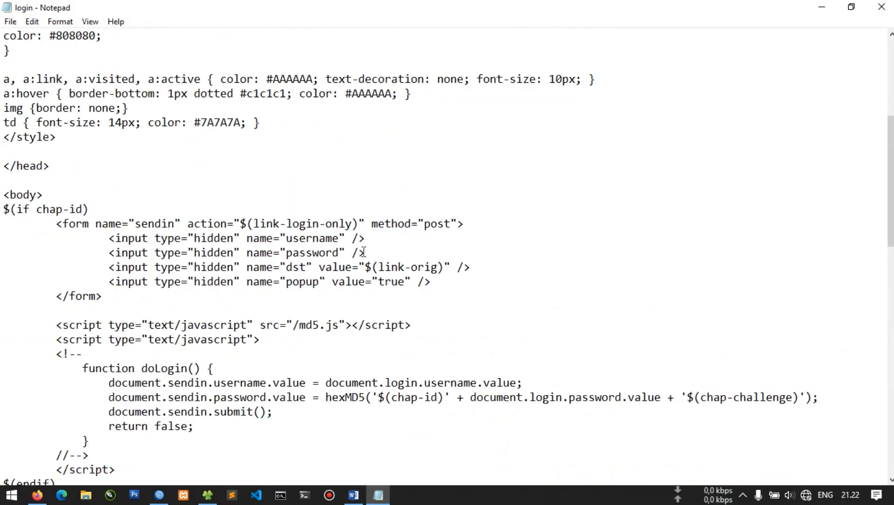
pyautogui.scroll(-20, 370, 250)
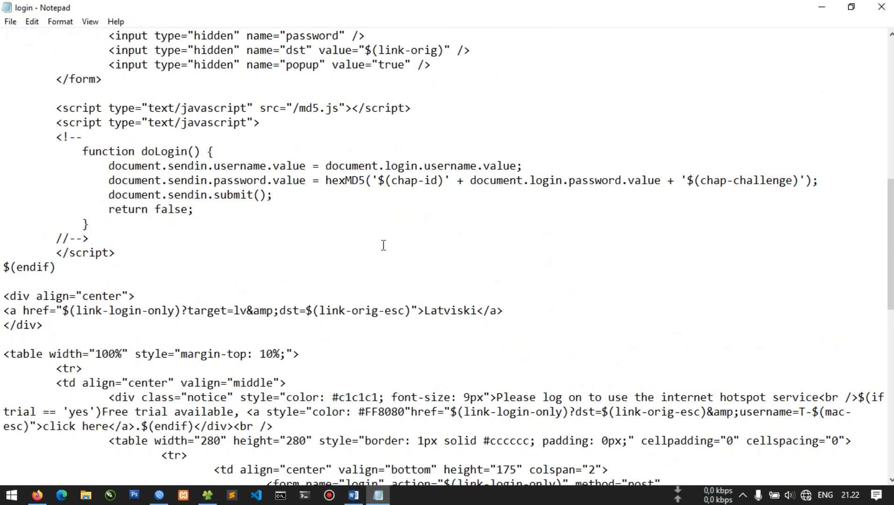
pyautogui.scroll(20, 388, 247)
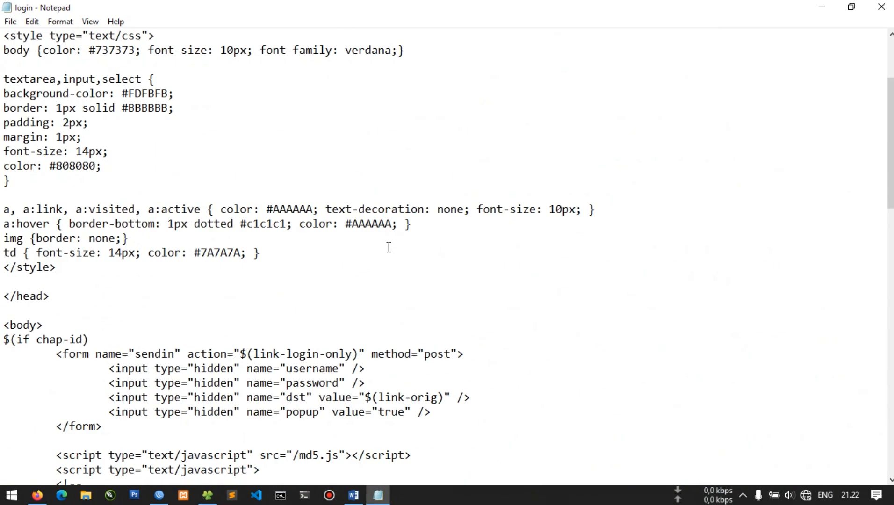
# View the rendered login.html page in Firefox, then return to Notepad
pyautogui.hotkey('alt', 'Tab')
pyautogui.hotkey('alt', 'Tab')
pyautogui.press('Tab')
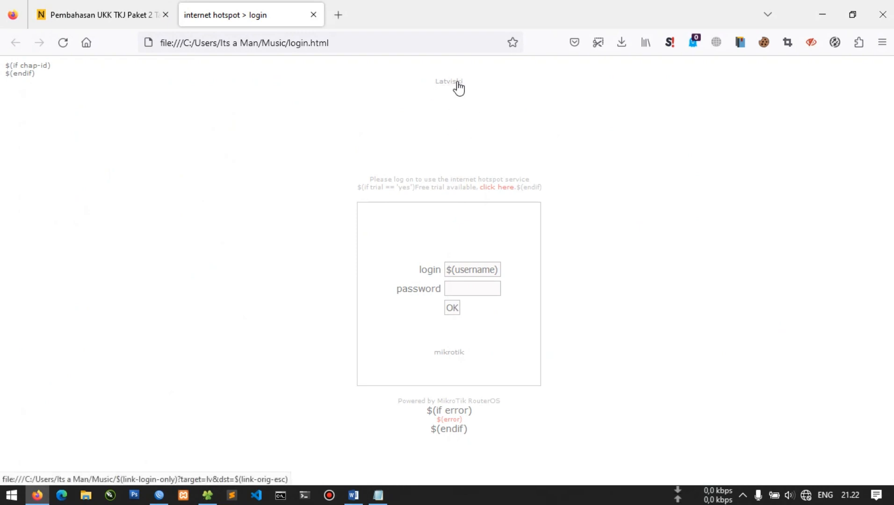
pyautogui.moveTo(374, 179); pyautogui.dragTo(531, 170)
pyautogui.click(543, 185)
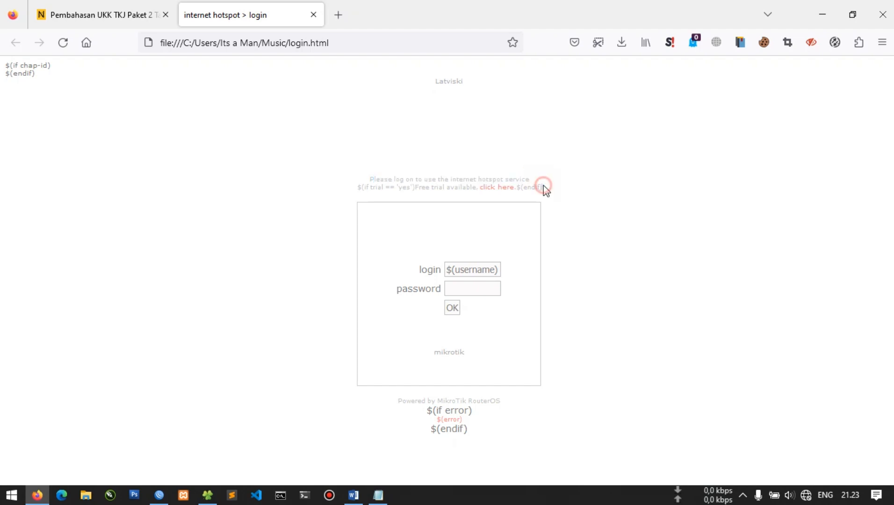
pyautogui.hotkey('alt', 'Tab')
pyautogui.hotkey('alt', 'Tab')
pyautogui.hotkey('alt', 'Tab')
pyautogui.press('Tab')
# Search the source for "latvis" to locate the Latviski link
pyautogui.scroll(-11, 334, 245)
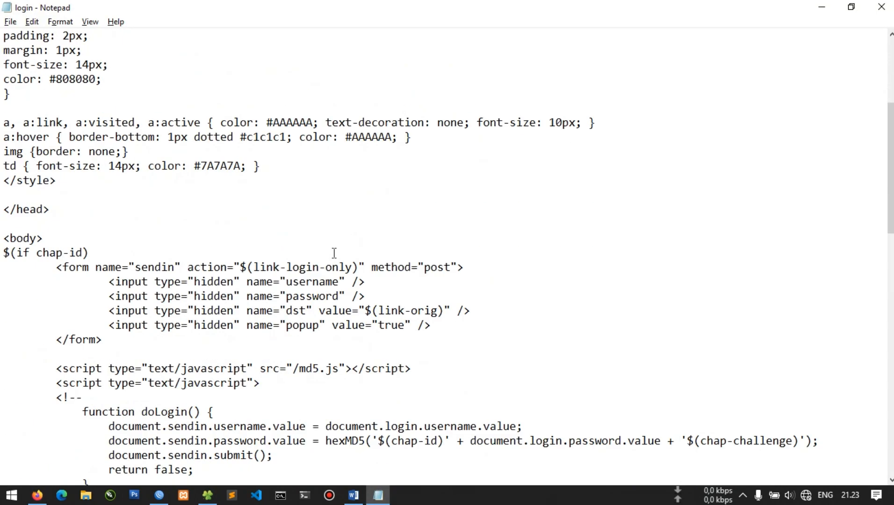
pyautogui.scroll(-4, 338, 255)
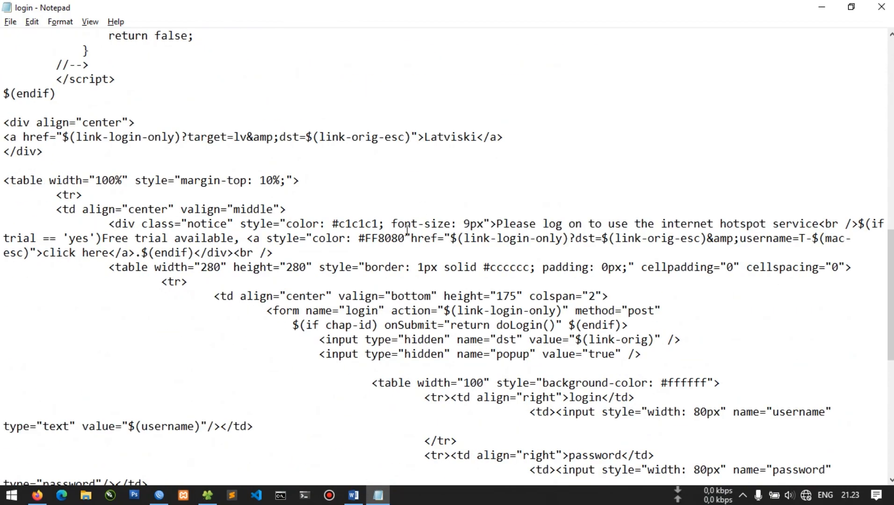
pyautogui.scroll(-9, 307, 265)
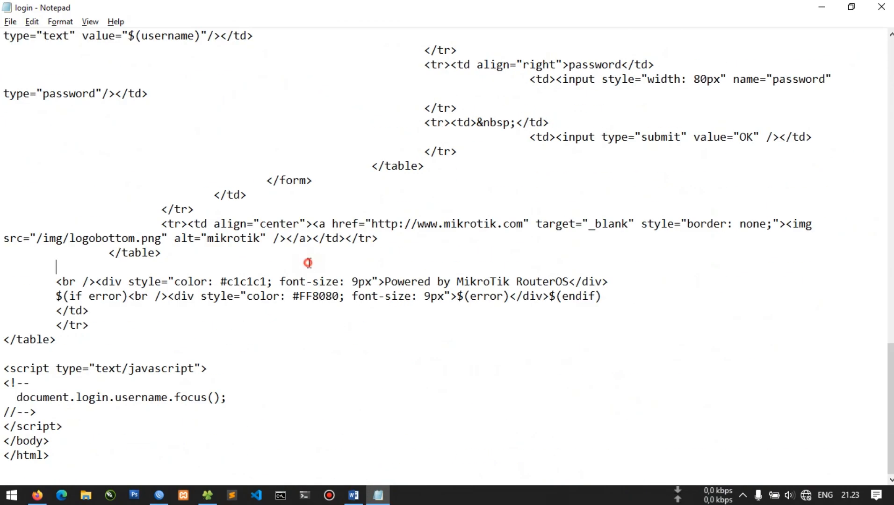
pyautogui.scroll(8, 309, 263)
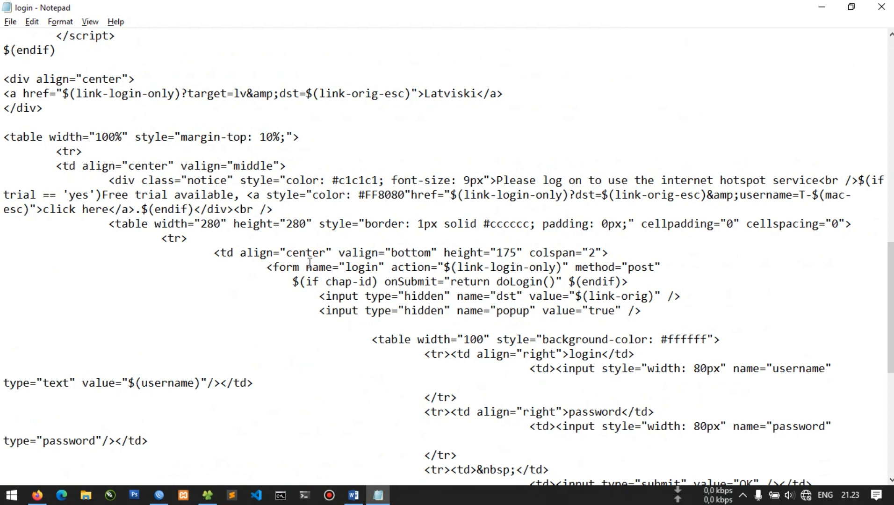
pyautogui.scroll(7, 309, 262)
pyautogui.click(309, 265)
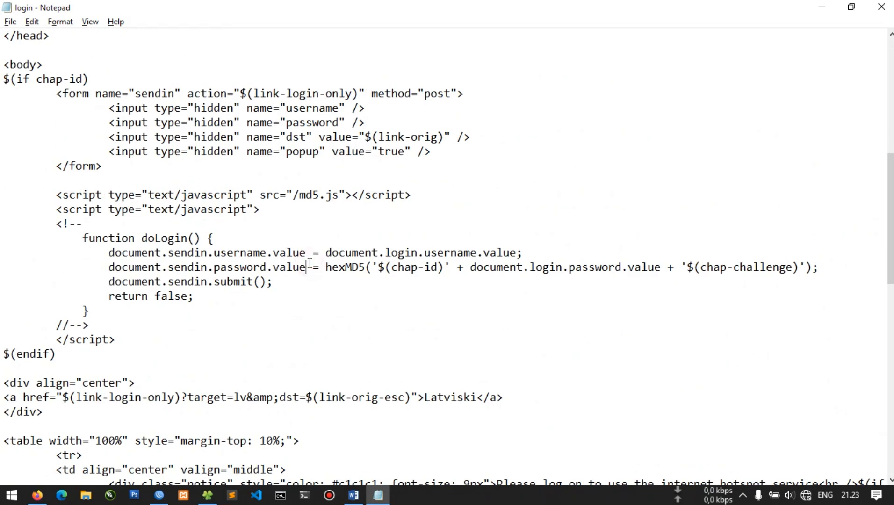
pyautogui.hotkey('ctrl', 'f')
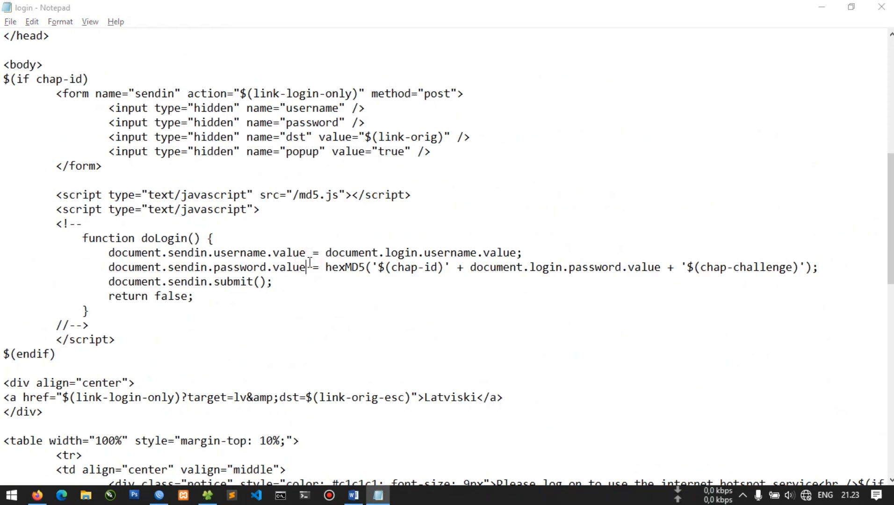
pyautogui.write('a')
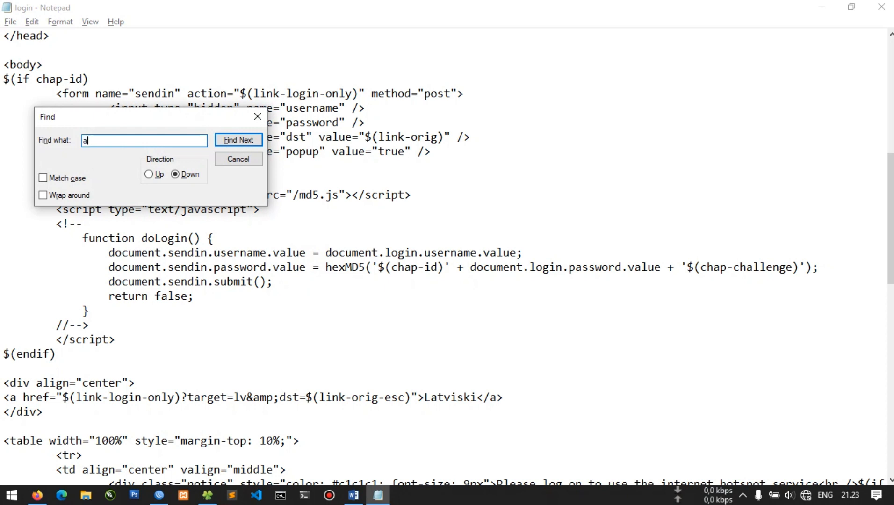
pyautogui.write('l')
pyautogui.press('BackSpace')
pyautogui.press('BackSpace')
pyautogui.write('latvis')
pyautogui.press('Return')
pyautogui.press('Escape')
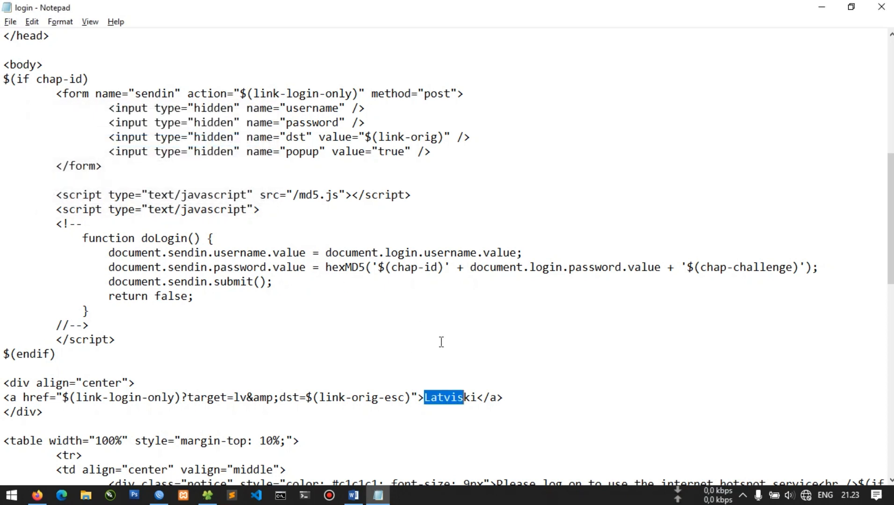
# Select the three-line <div align="center"> block containing the Latviski link
pyautogui.click(449, 397)
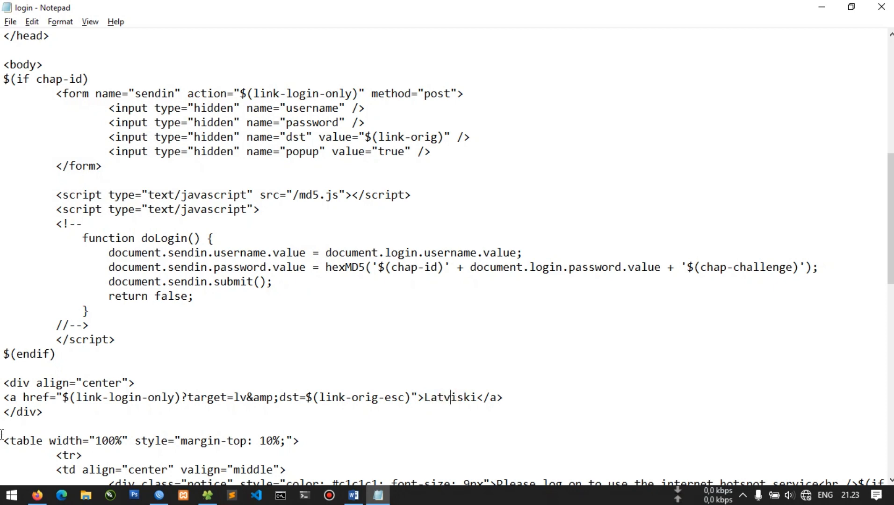
pyautogui.scroll(-3, 484, 398)
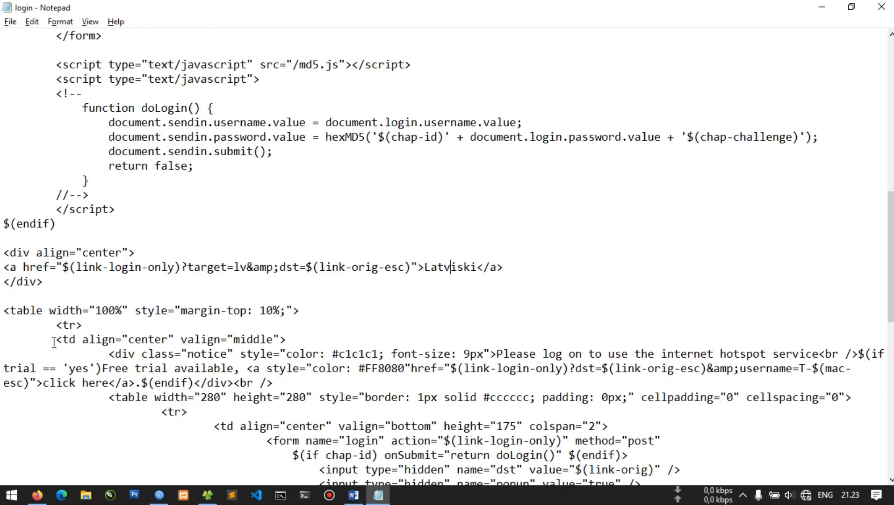
pyautogui.moveTo(70, 280); pyautogui.dragTo(2, 255)
pyautogui.hotkey('ctrl', 'c')
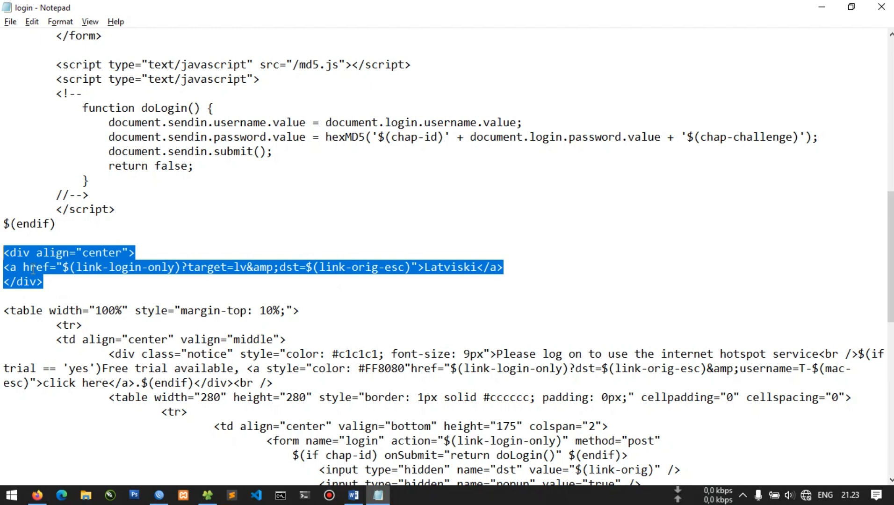
# Paste a copy of the div block, remove its link line, and start the heading with 'SELAMAT DATANG DI'
pyautogui.click(69, 282)
pyautogui.press('Return')
pyautogui.press('Return')
pyautogui.hotkey('ctrl', 'v')
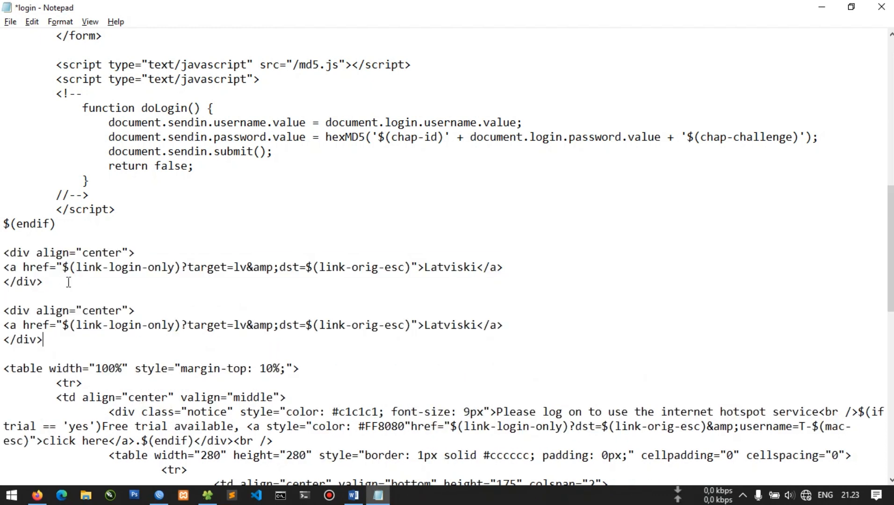
pyautogui.moveTo(2, 326); pyautogui.dragTo(524, 330)
pyautogui.press('Delete')
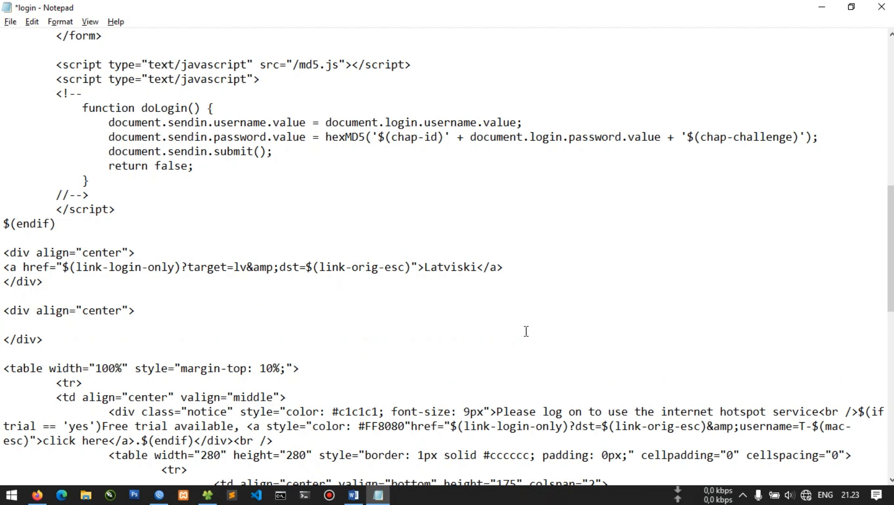
pyautogui.write('<?')
pyautogui.press('BackSpace')
pyautogui.press('BackSpace')
pyautogui.press('BackSpace')
pyautogui.write('SELAMAT DATANG ')
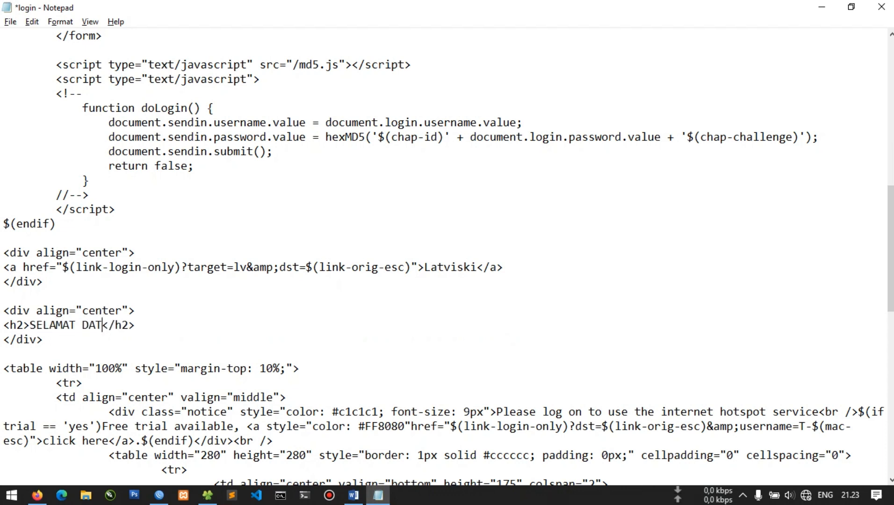
pyautogui.write('DI')
# Check the assignment wording and continue the heading with HOTSPOT, the owner's name, and SMK NEGERI 1 BANDAR LAMPUNG
pyautogui.hotkey('alt', 'Tab')
pyautogui.hotkey('alt', 'Tab')
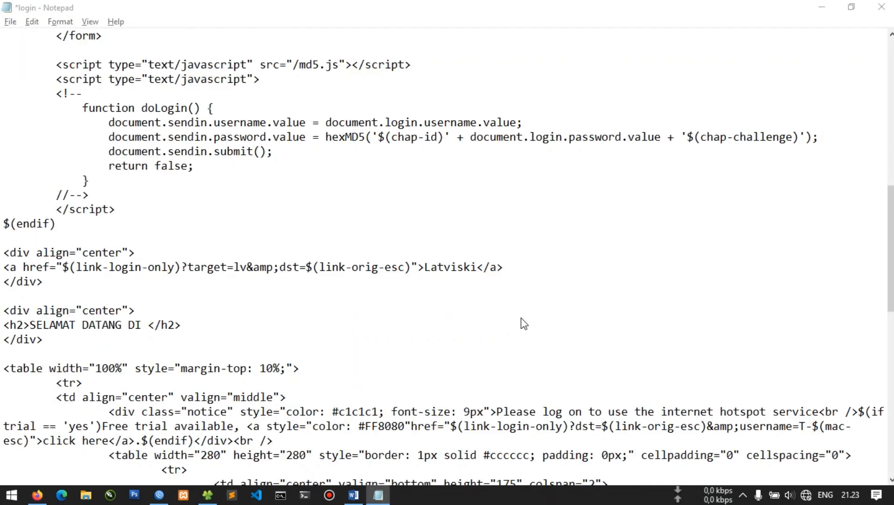
pyautogui.hotkey('alt', 'Tab')
pyautogui.press('Tab')
pyautogui.press('Tab')
pyautogui.press('Tab')
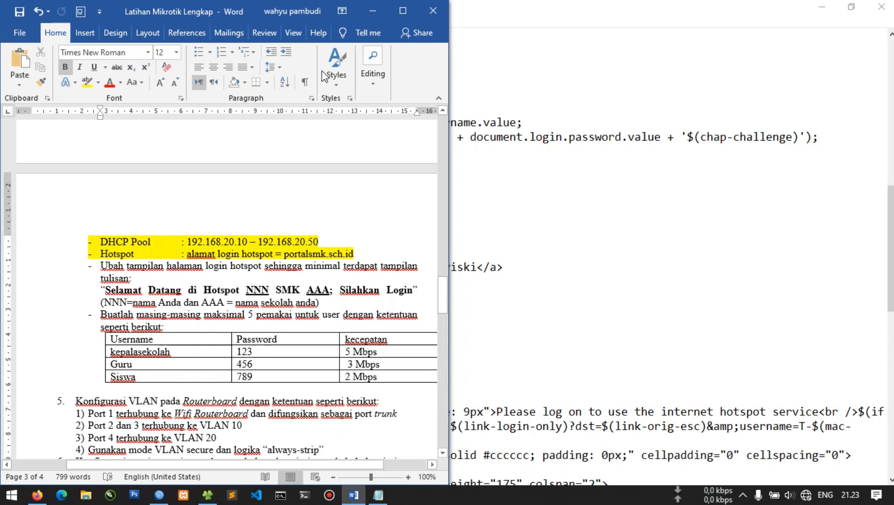
pyautogui.click(371, 10)
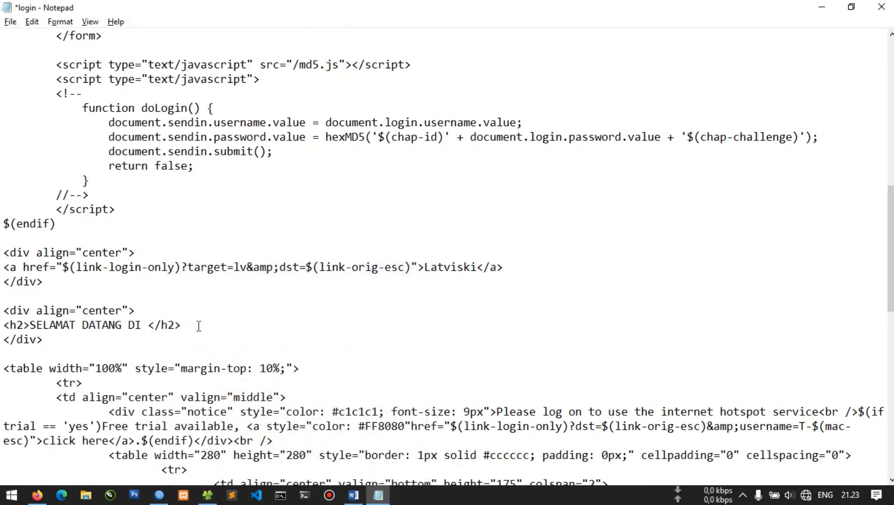
pyautogui.write('HOTSPOT WAH')
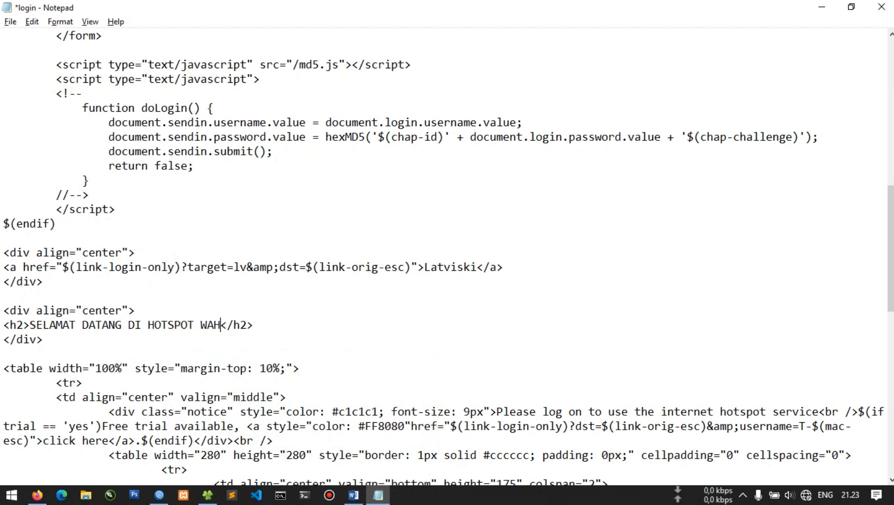
pyautogui.write('YU PAMBI')
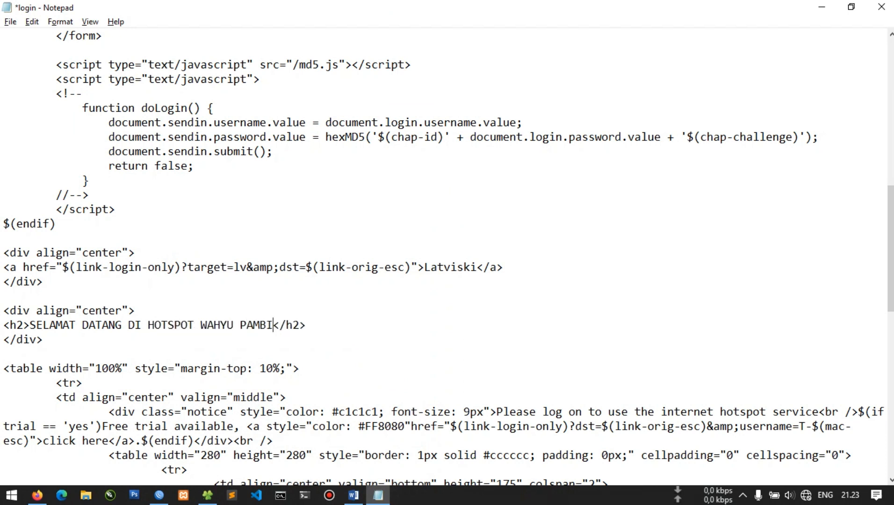
pyautogui.press('BackSpace')
pyautogui.write('UDI, ')
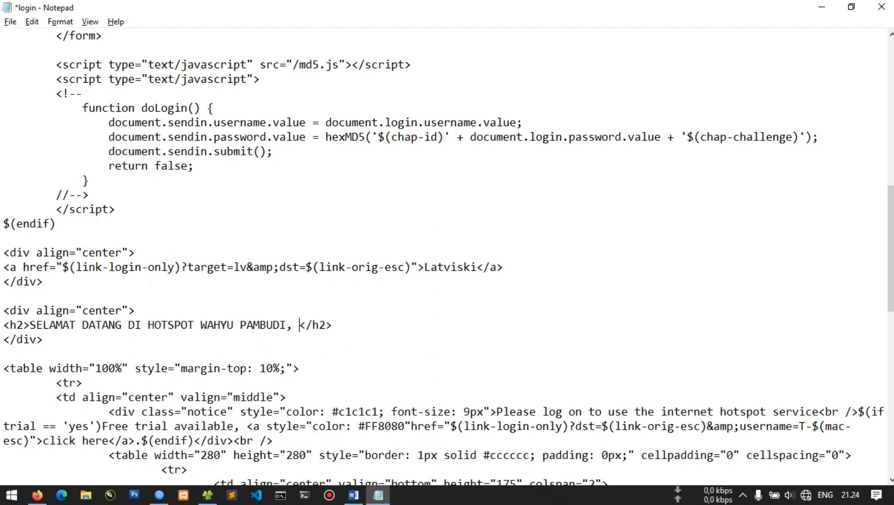
pyautogui.write('SMK NEGERI 1 BAD')
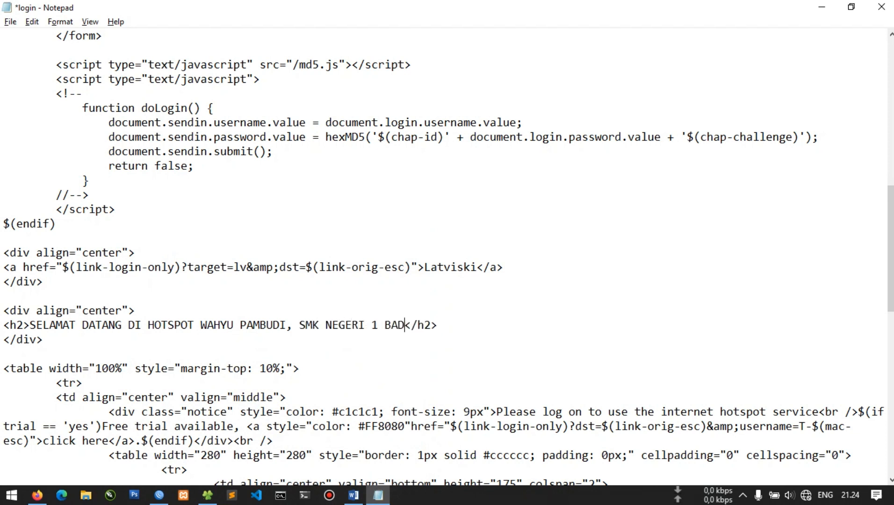
pyautogui.write('NAR')
pyautogui.press('BackSpace')
pyautogui.press('BackSpace')
pyautogui.press('BackSpace')
pyautogui.press('BackSpace')
pyautogui.write('NDAR LAM')
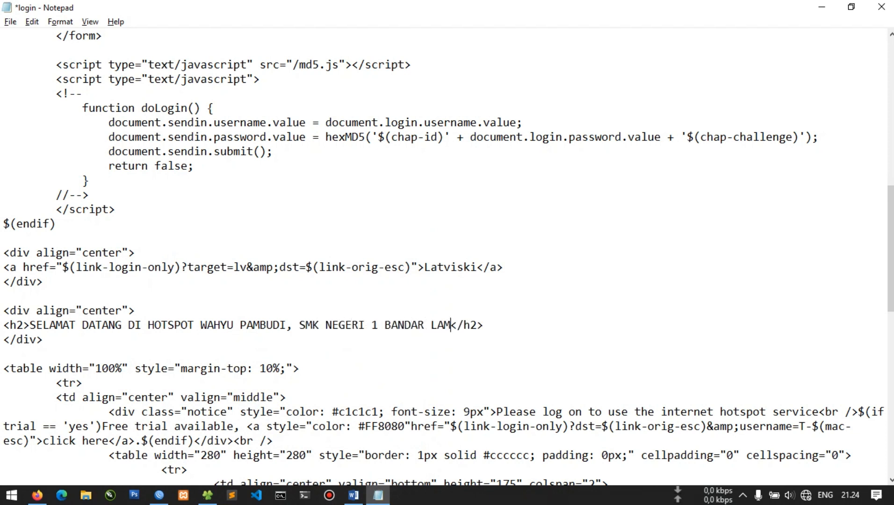
pyautogui.write('PUNG.')
# Replace the trailing period with '; SILAHKAN LOGIN' and save login.html
pyautogui.hotkey('alt', 'Tab')
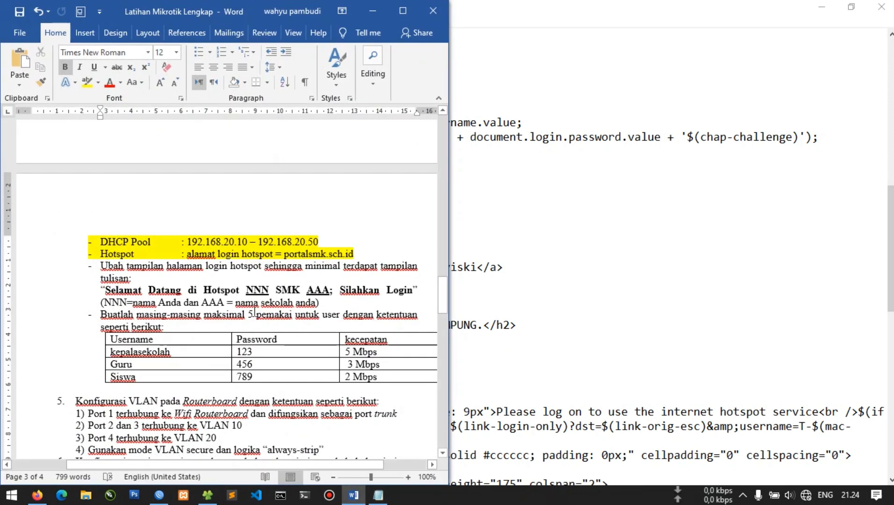
pyautogui.hotkey('alt', 'Tab')
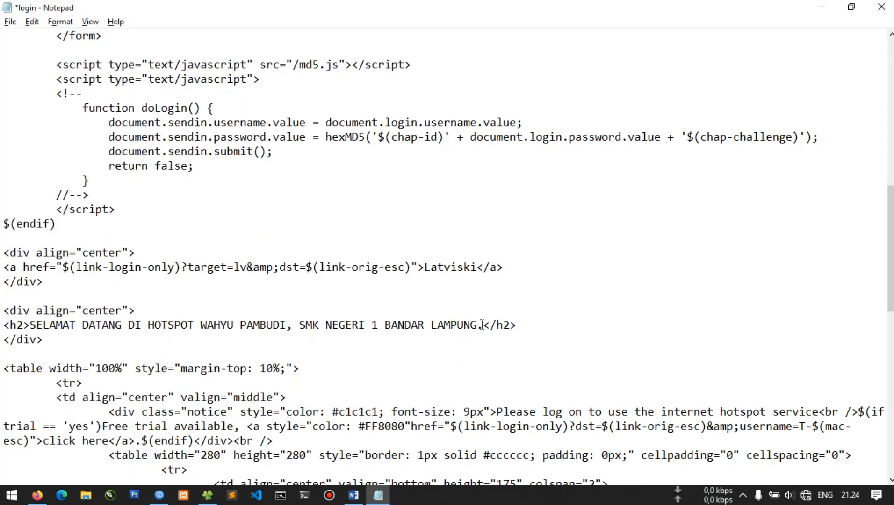
pyautogui.press('BackSpace')
pyautogui.write('; SILAHKAN LOGIN')
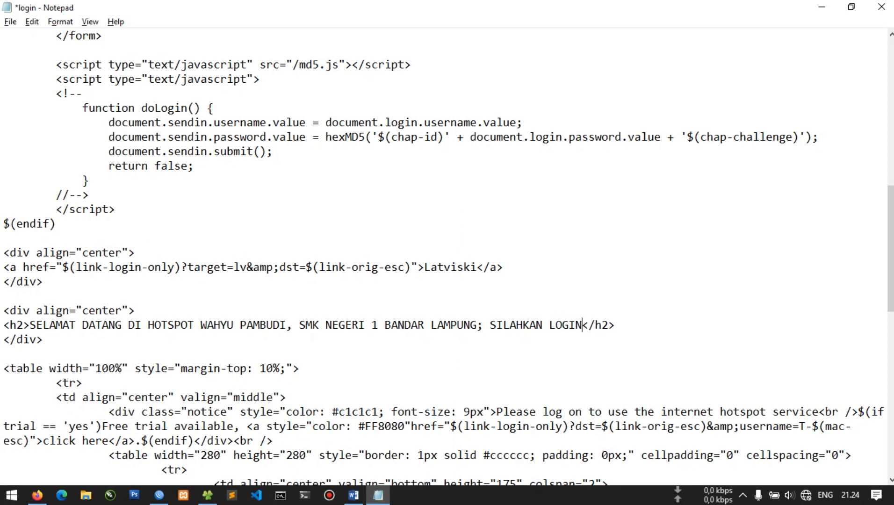
pyautogui.hotkey('ctrl', 's')
pyautogui.hotkey('alt', 'Tab')
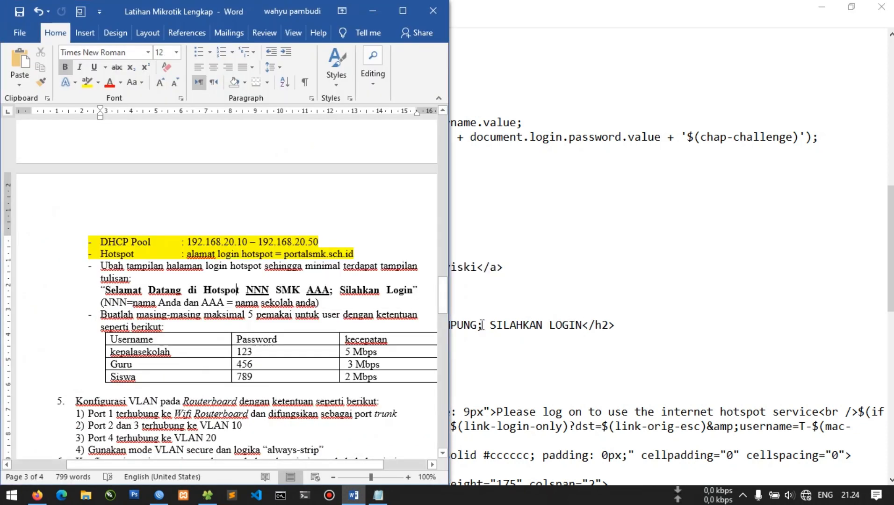
pyautogui.hotkey('alt', 'Tab')
pyautogui.hotkey('alt', 'Tab')
pyautogui.hotkey('alt', 'Tab')
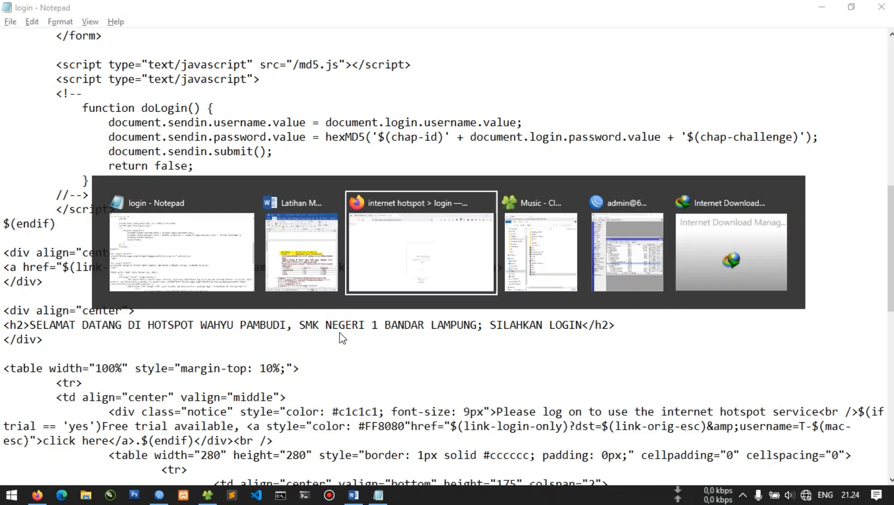
# Reload login.html in Firefox with F5 to show the welcome heading, then return to Notepad
pyautogui.press('F5')
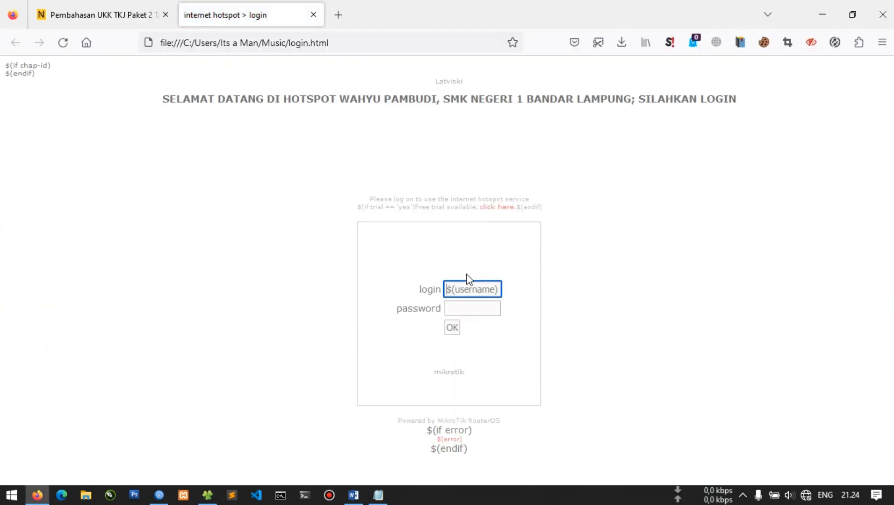
pyautogui.hotkey('alt', 'Tab')
pyautogui.hotkey('alt', 'Tab')
pyautogui.hotkey('alt', 'Tab')
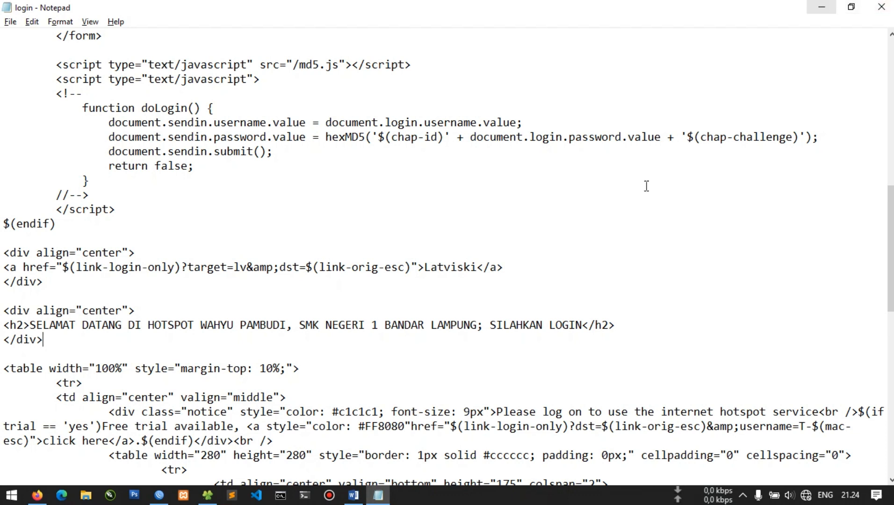
# Give the h2 style="background: black; color: white", save, and preview it in Firefox
pyautogui.click(26, 326)
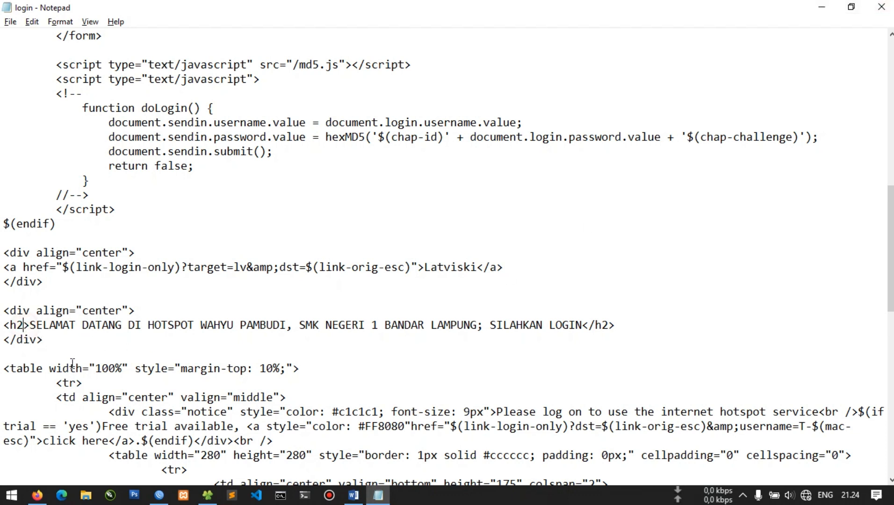
pyautogui.write('style')
pyautogui.write('=""')
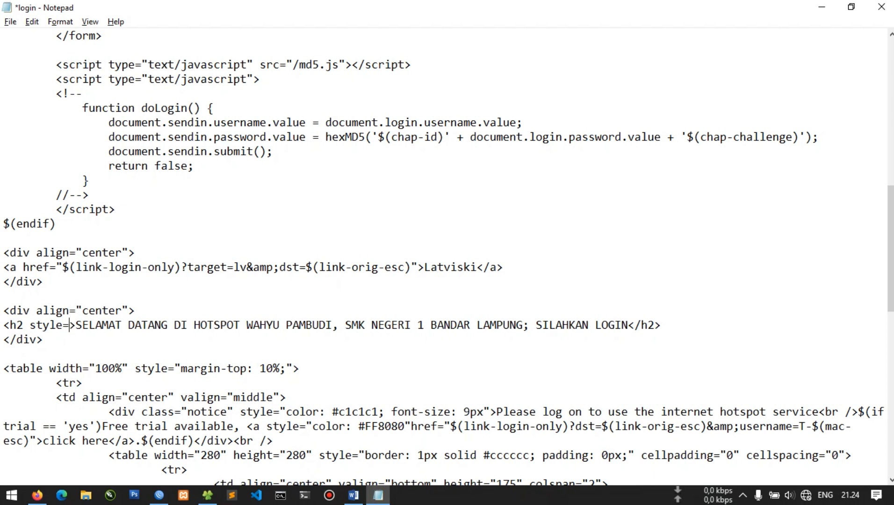
pyautogui.press('Left')
pyautogui.write('backgo')
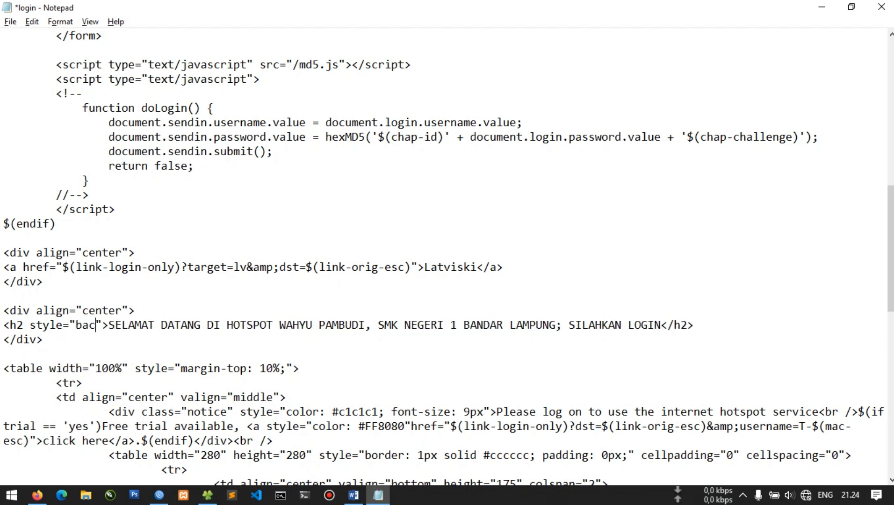
pyautogui.press('BackSpace')
pyautogui.write('round: ')
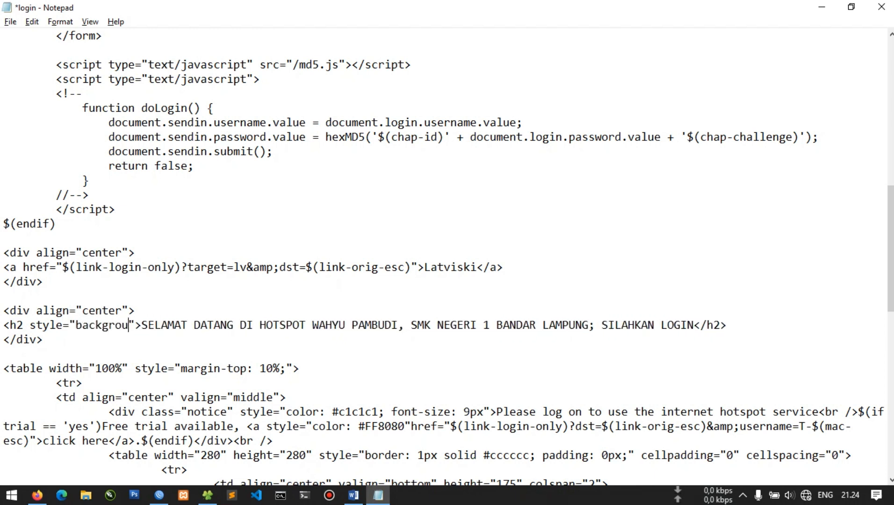
pyautogui.write('blackl')
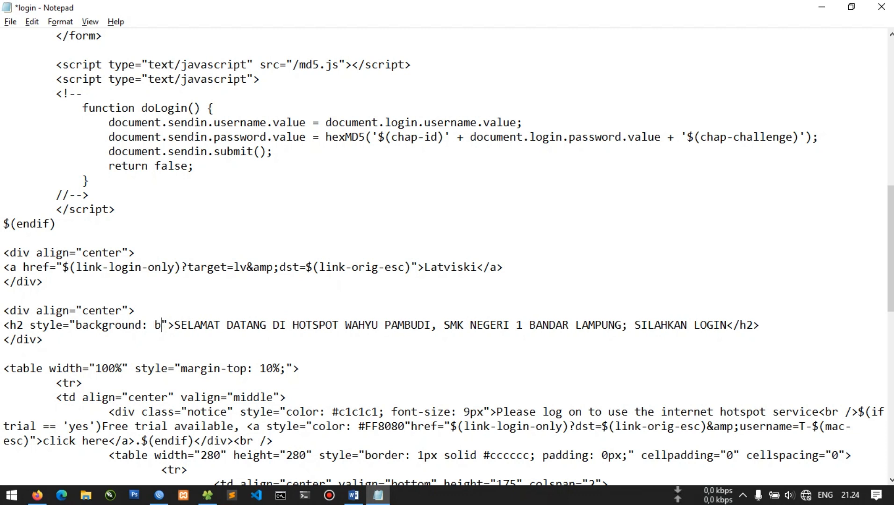
pyautogui.press('BackSpace')
pyautogui.press('BackSpace')
pyautogui.write('; ')
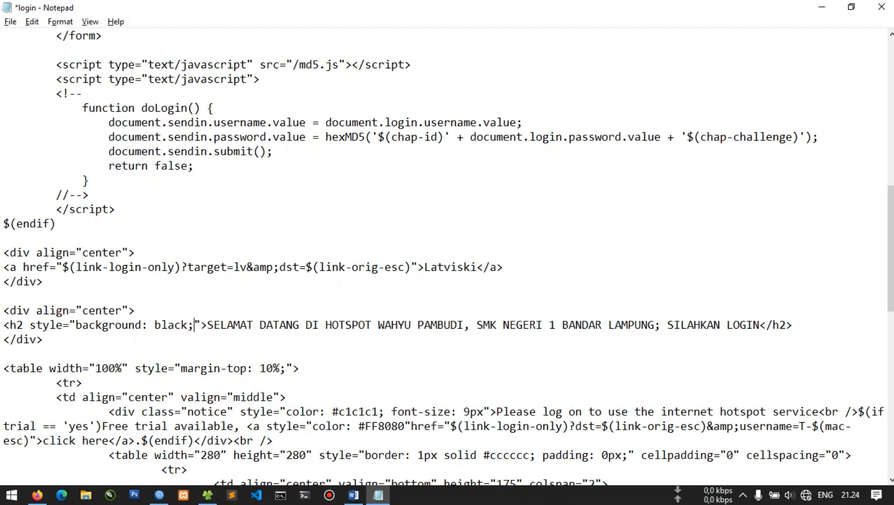
pyautogui.write('color: white')
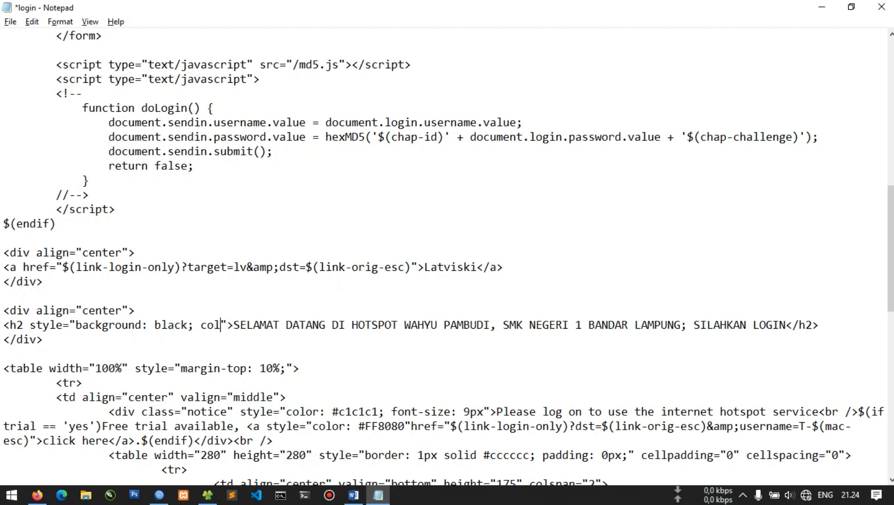
pyautogui.hotkey('ctrl', 's')
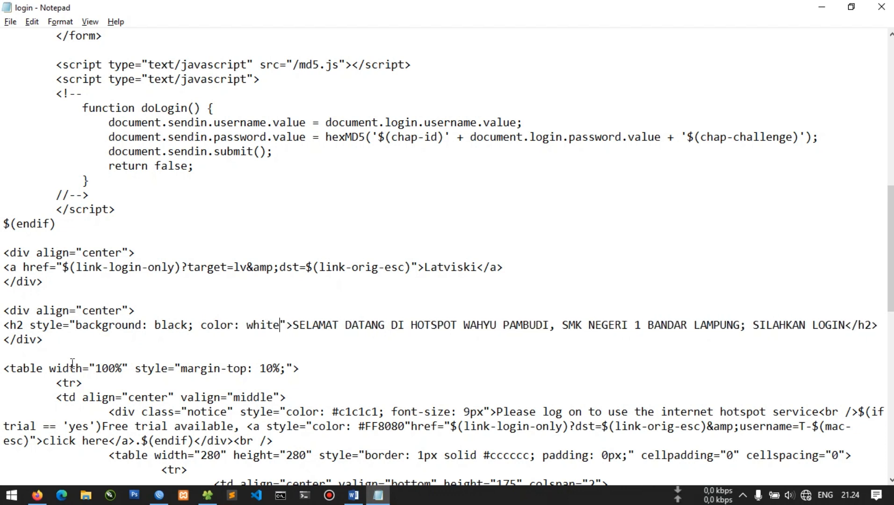
pyautogui.hotkey('alt', 'Tab')
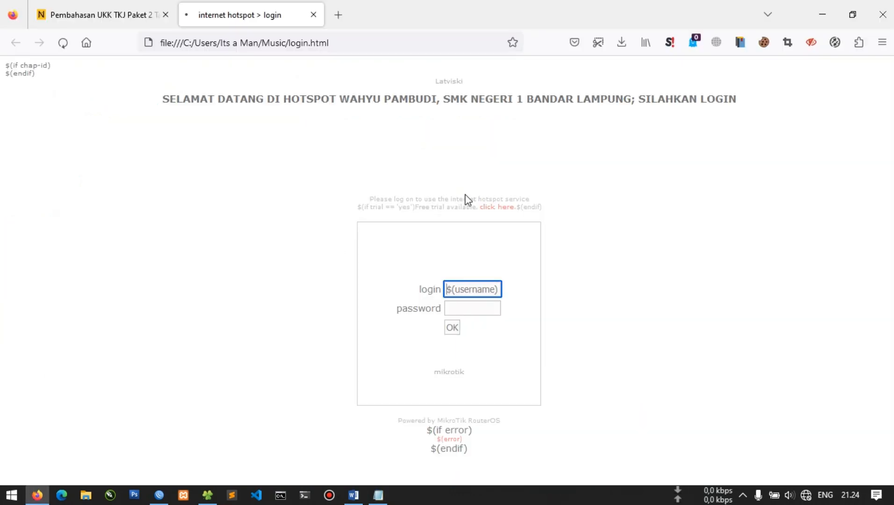
pyautogui.press('F5')
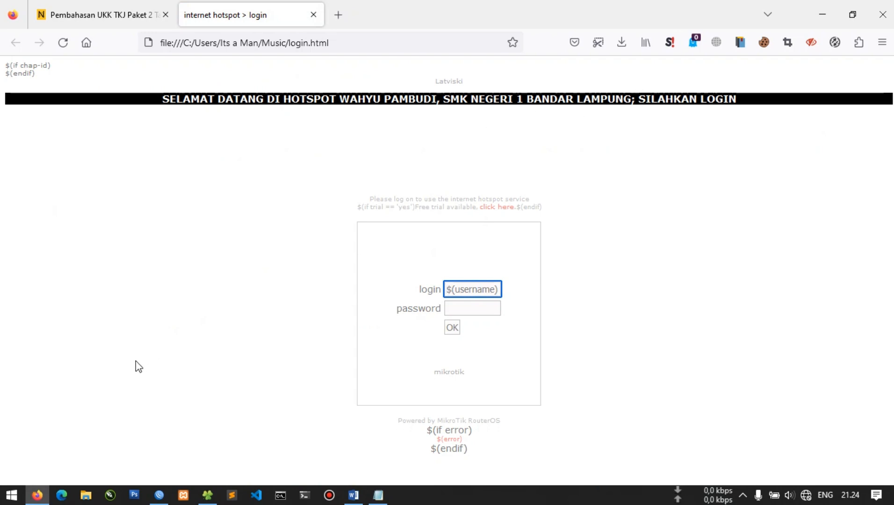
pyautogui.hotkey('alt', 'Tab')
# Add padding: 10px to the heading style, save, preview in Firefox, and close Notepad
pyautogui.write('; padding')
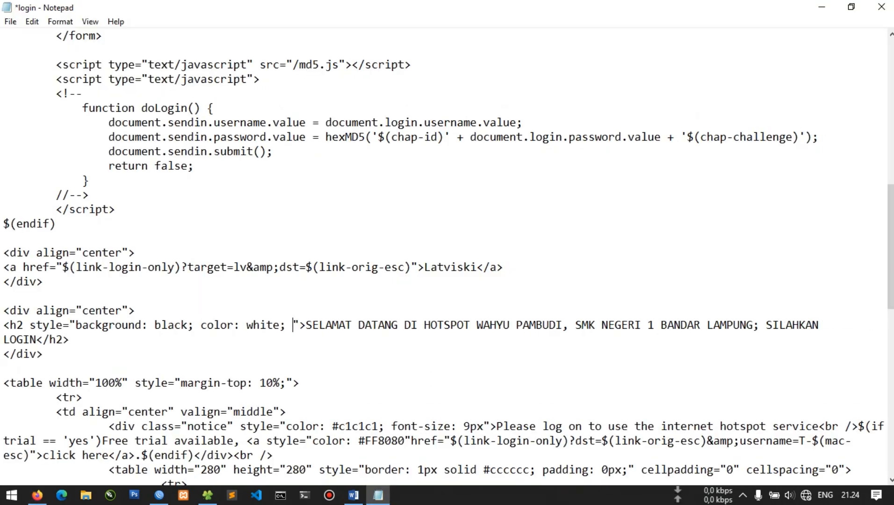
pyautogui.write(': 10')
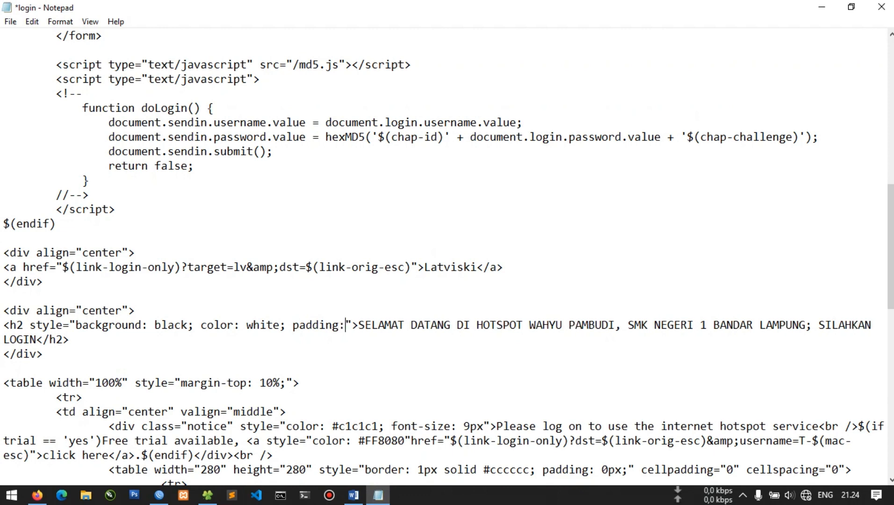
pyautogui.write('px')
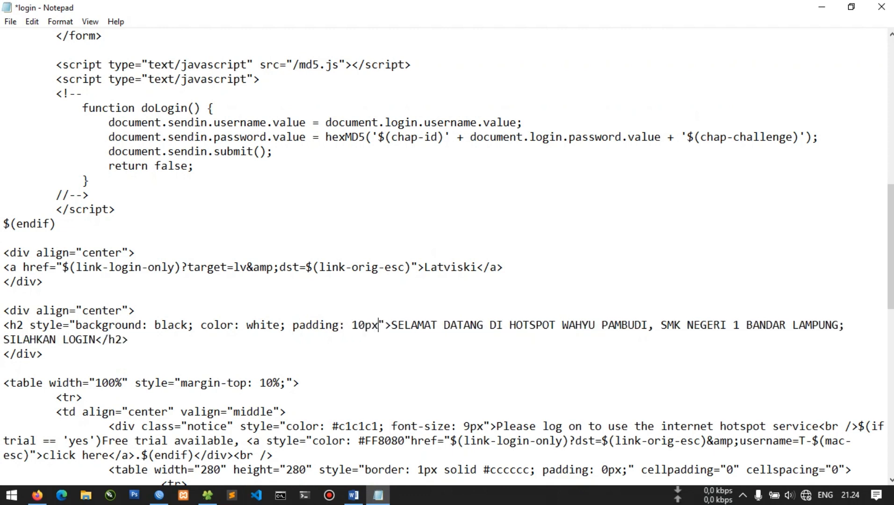
pyautogui.hotkey('ctrl', 's')
pyautogui.hotkey('alt', 'Tab')
pyautogui.press('F5')
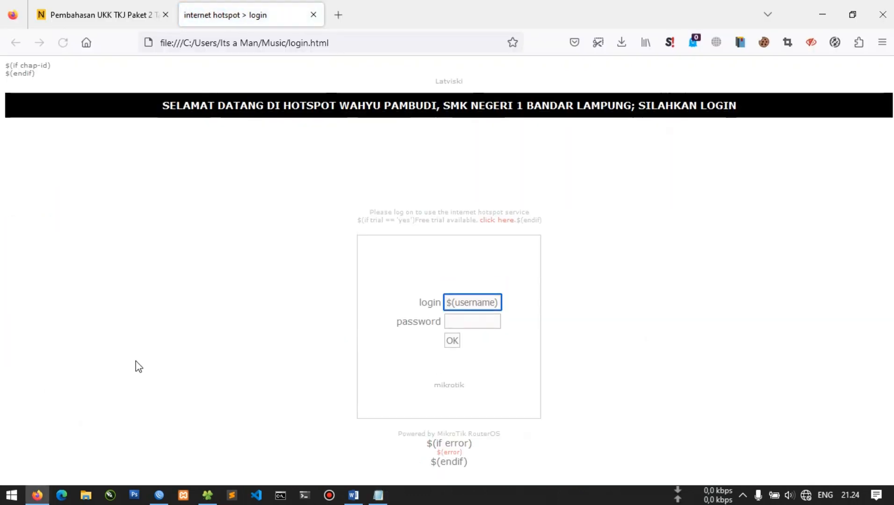
pyautogui.hotkey('alt', 'Tab')
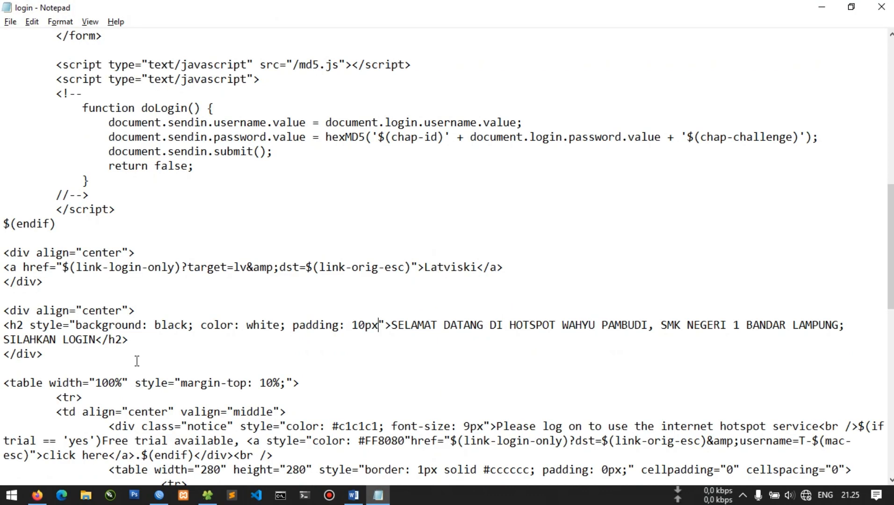
pyautogui.click(822, 8)
pyautogui.click(379, 494)
pyautogui.click(871, 13)
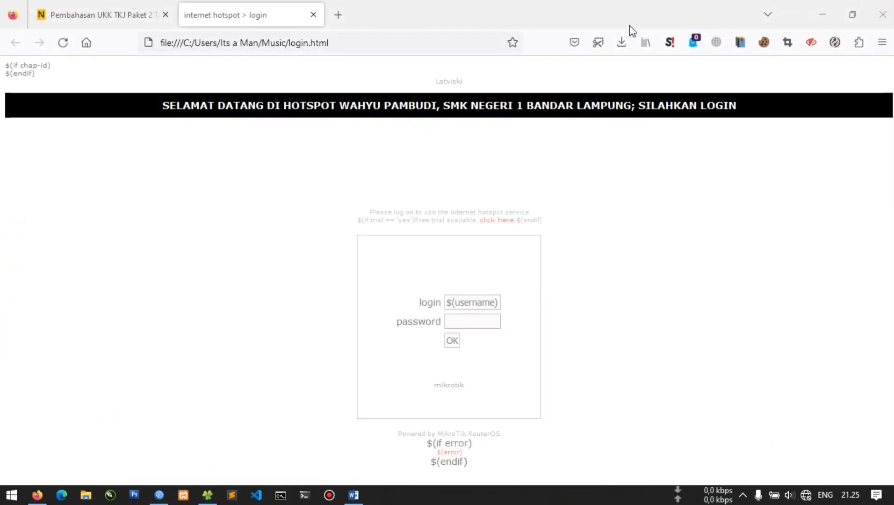
# Drag the edited login.html into WinBox Files to overwrite hotspot/login.html, then close the File List
pyautogui.click(821, 9)
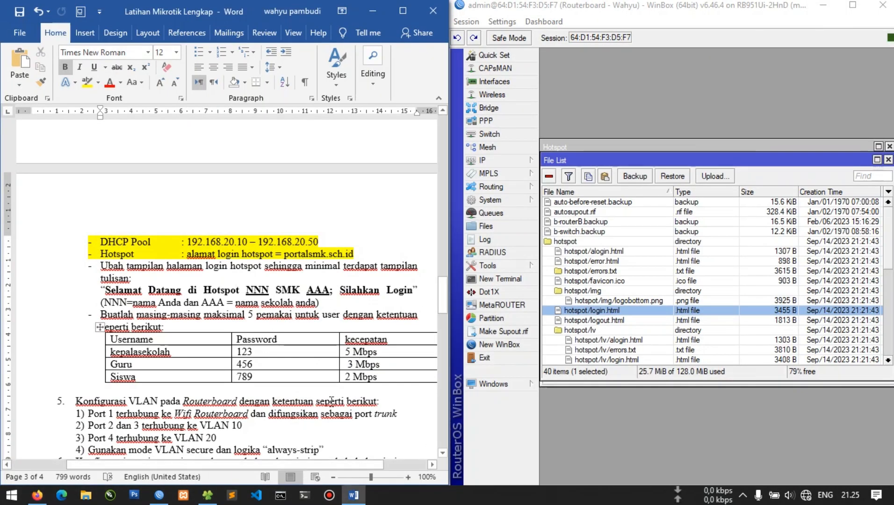
pyautogui.click(207, 495)
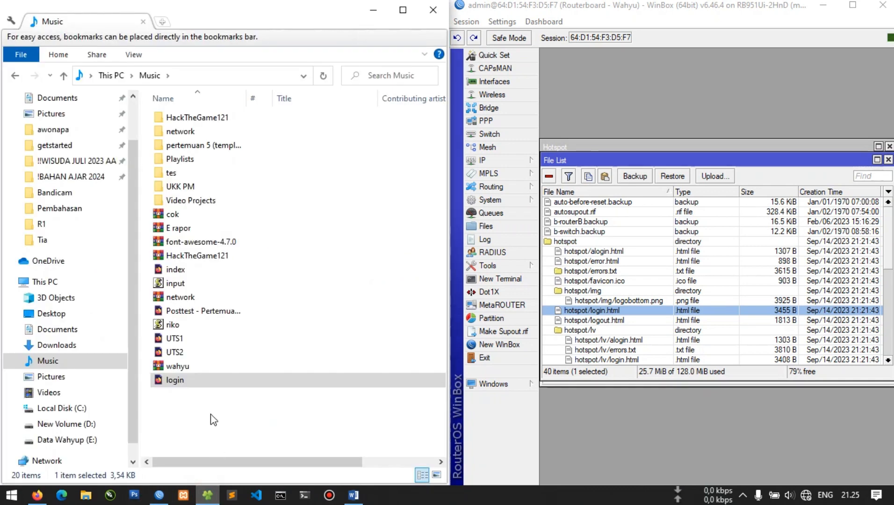
pyautogui.moveTo(186, 384); pyautogui.dragTo(189, 392)
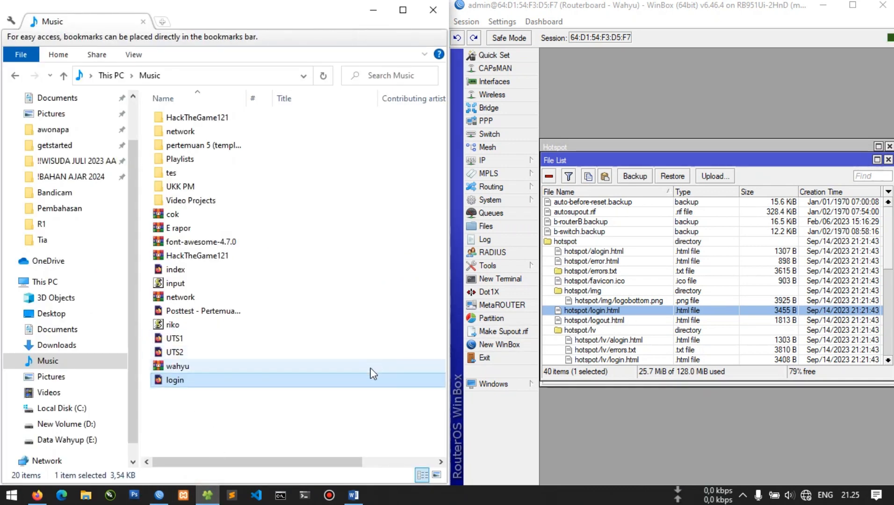
pyautogui.moveTo(370, 379); pyautogui.dragTo(346, 411)
pyautogui.click(635, 455)
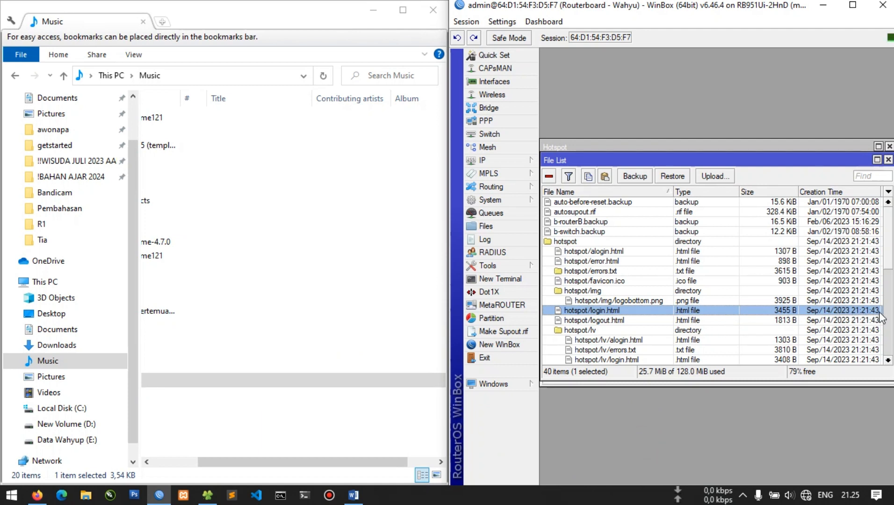
pyautogui.moveTo(322, 463); pyautogui.dragTo(276, 462)
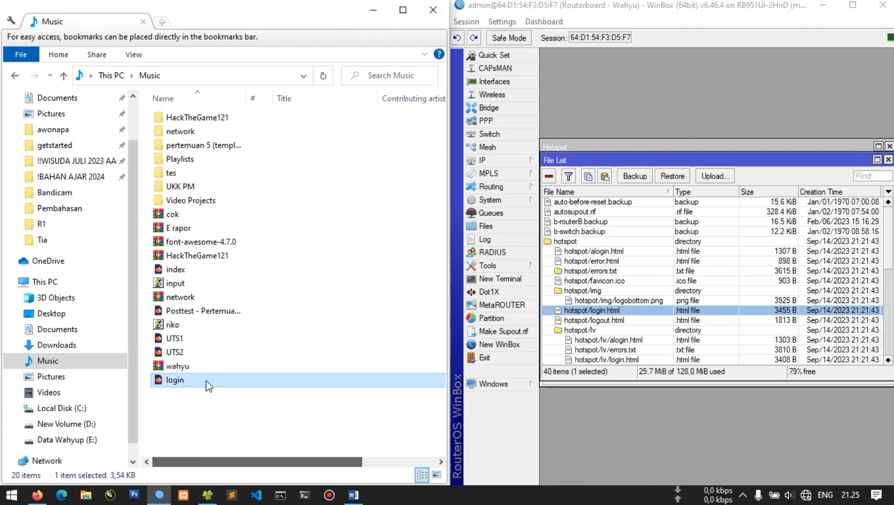
pyautogui.moveTo(195, 379); pyautogui.dragTo(646, 318)
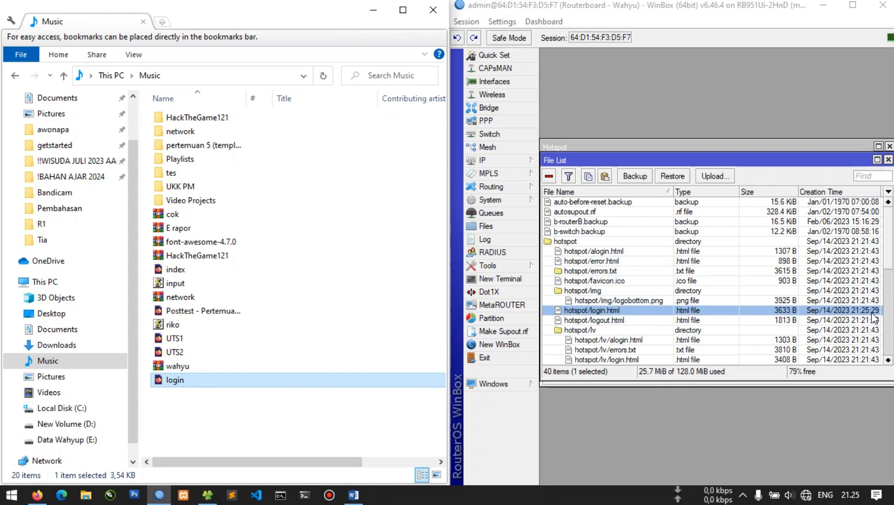
pyautogui.click(631, 417)
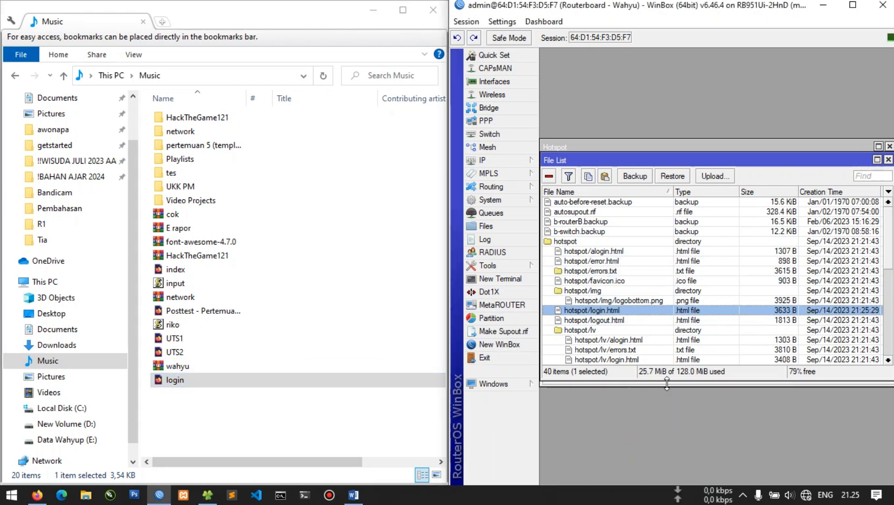
pyautogui.click(380, 11)
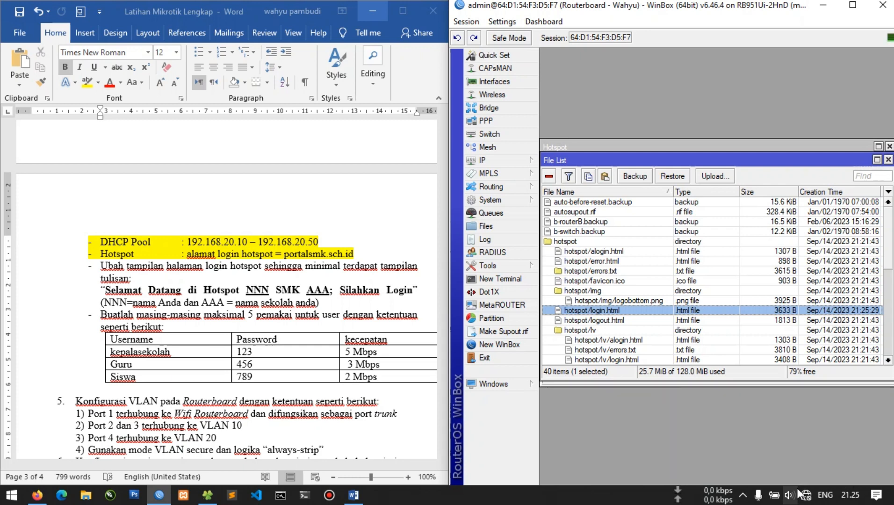
pyautogui.click(888, 160)
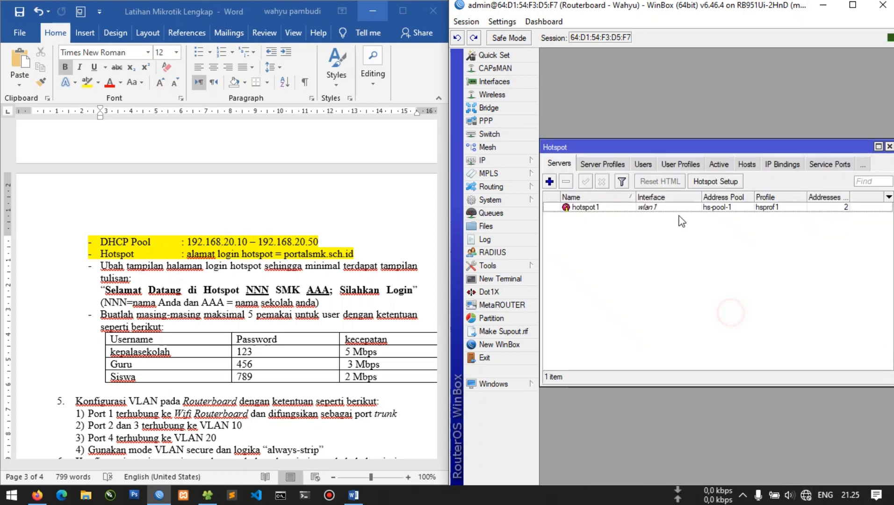
# Add hotspot user profile kepalasekolah with 5 shared users and a 5M/5M rate limit
pyautogui.press('Escape')
pyautogui.click(533, 162)
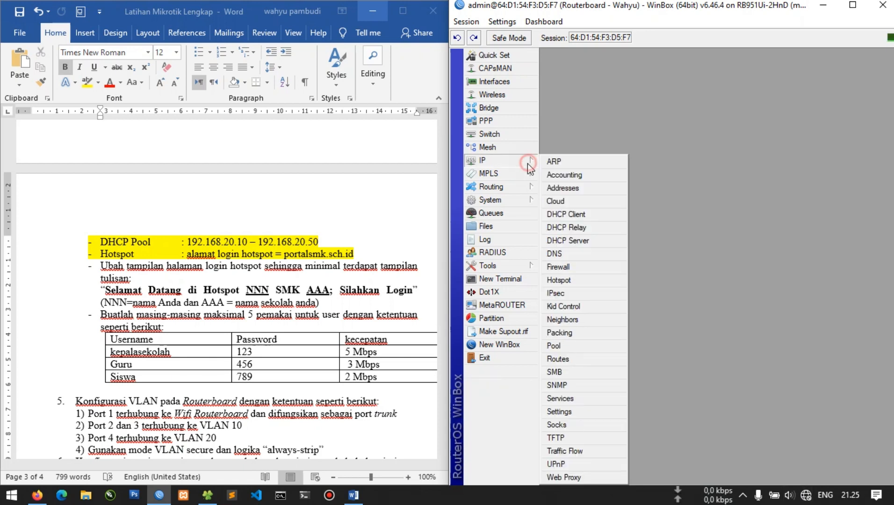
pyautogui.click(572, 279)
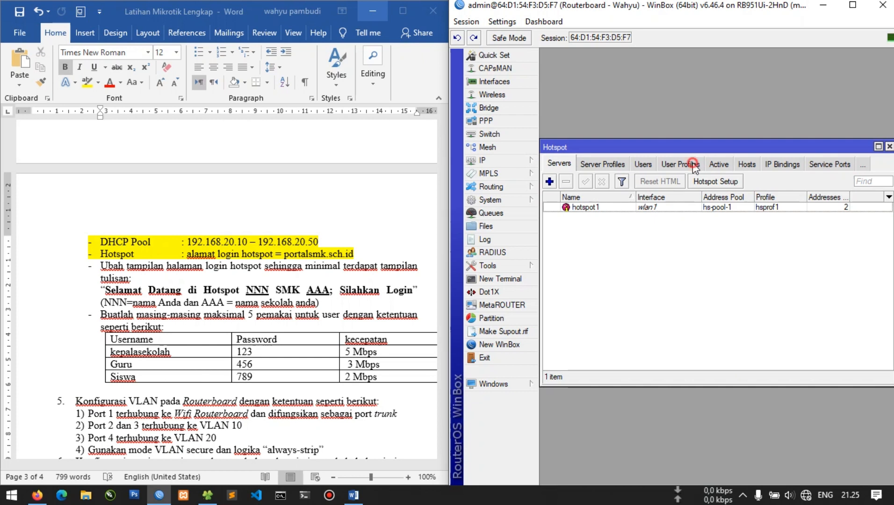
pyautogui.click(692, 165)
pyautogui.click(550, 182)
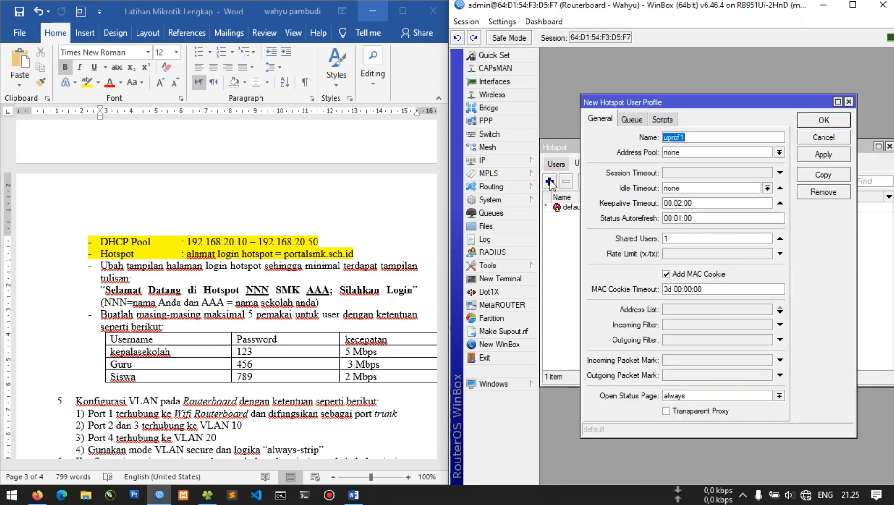
pyautogui.write('kepalasekolah')
pyautogui.press('Tab')
pyautogui.press('Tab')
pyautogui.press('Tab')
pyautogui.press('Tab')
pyautogui.press('Tab')
pyautogui.press('Tab')
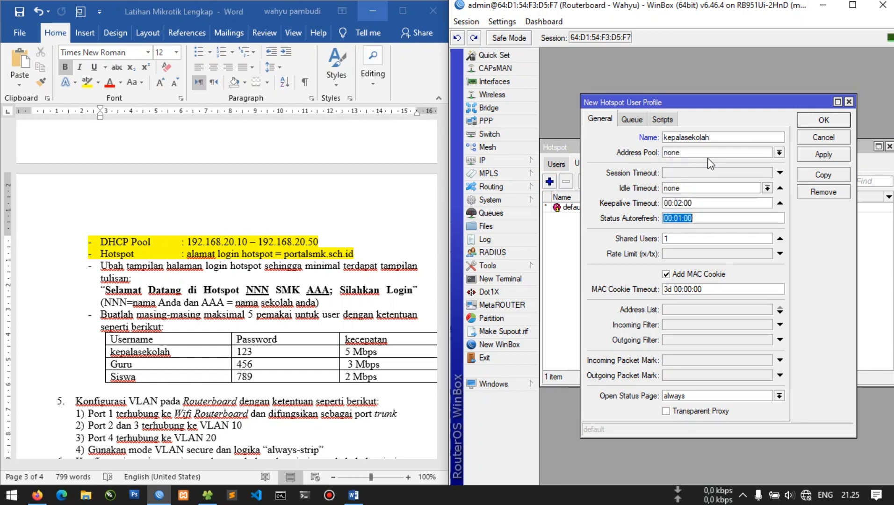
pyautogui.click(683, 257)
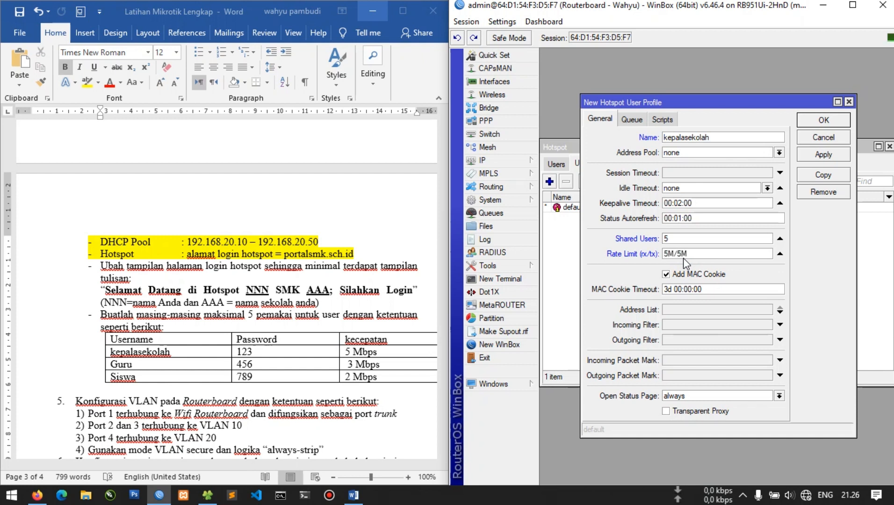
pyautogui.click(814, 158)
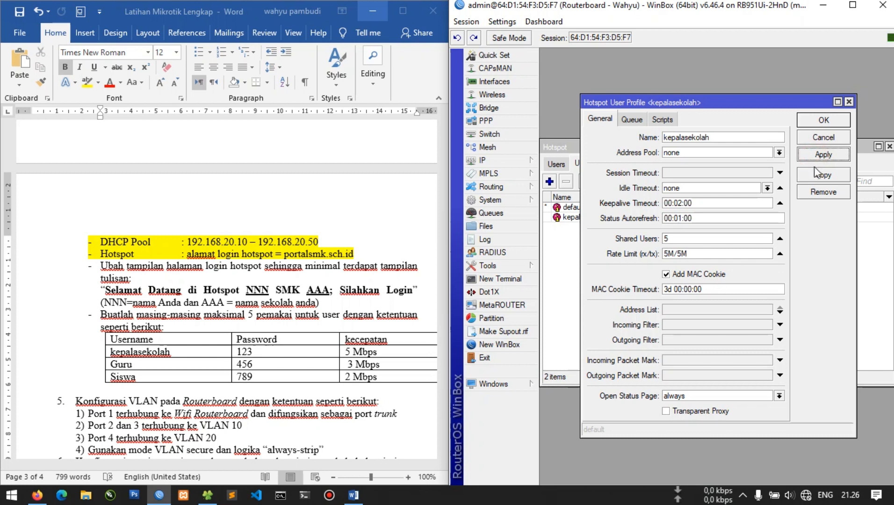
# Copy it as profile guru with a 3M/3M rate limit
pyautogui.click(812, 177)
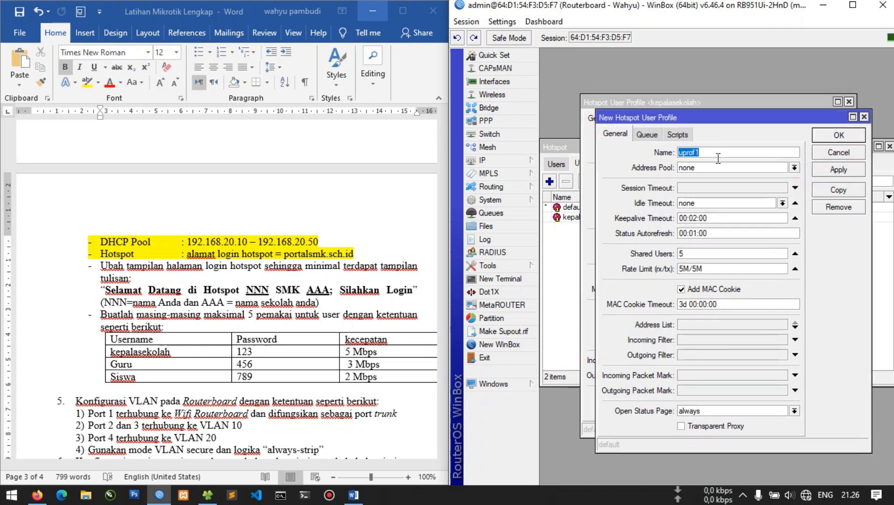
pyautogui.write('guru')
pyautogui.press('Tab')
pyautogui.press('Tab')
pyautogui.press('Tab')
pyautogui.press('Tab')
pyautogui.press('Tab')
pyautogui.press('Tab')
pyautogui.press('Tab')
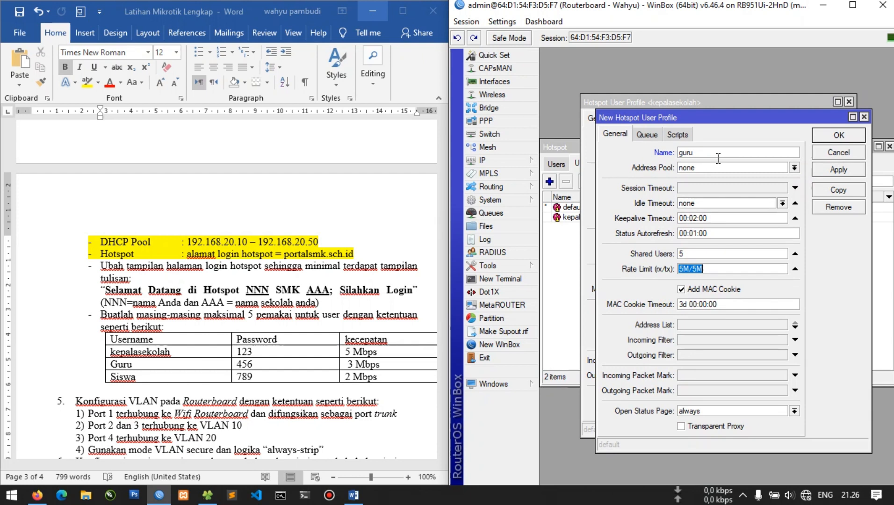
pyautogui.write('3')
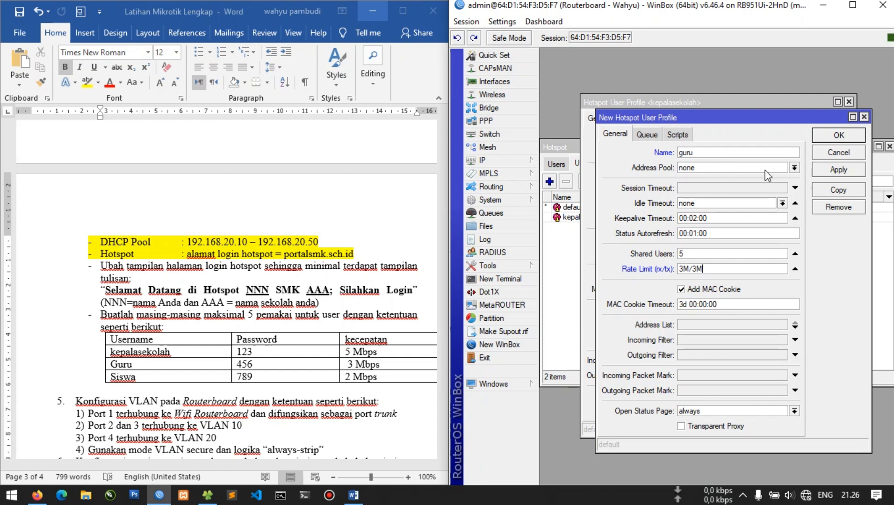
pyautogui.click(838, 169)
# Copy it as profile siswa with a 2M/2M rate limit and close all profile dialogs
pyautogui.click(838, 190)
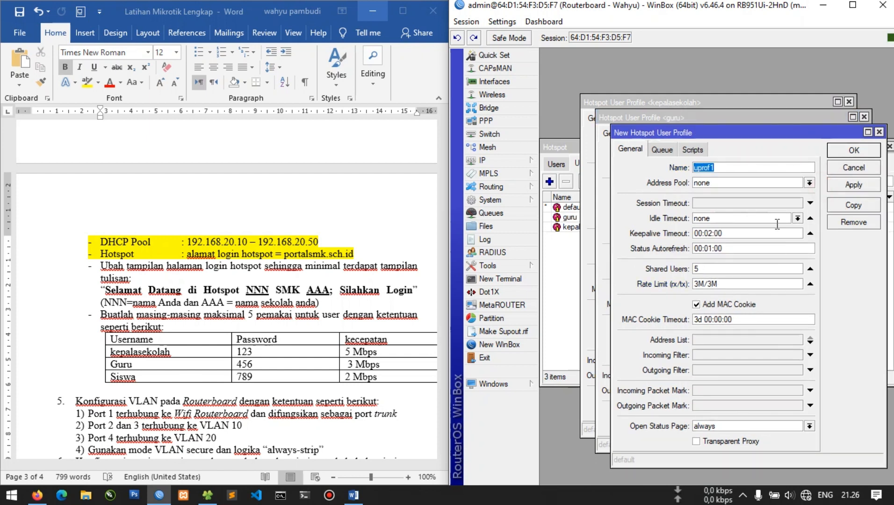
pyautogui.write('siswa')
pyautogui.press('Tab')
pyautogui.press('Tab')
pyautogui.press('Tab')
pyautogui.press('Tab')
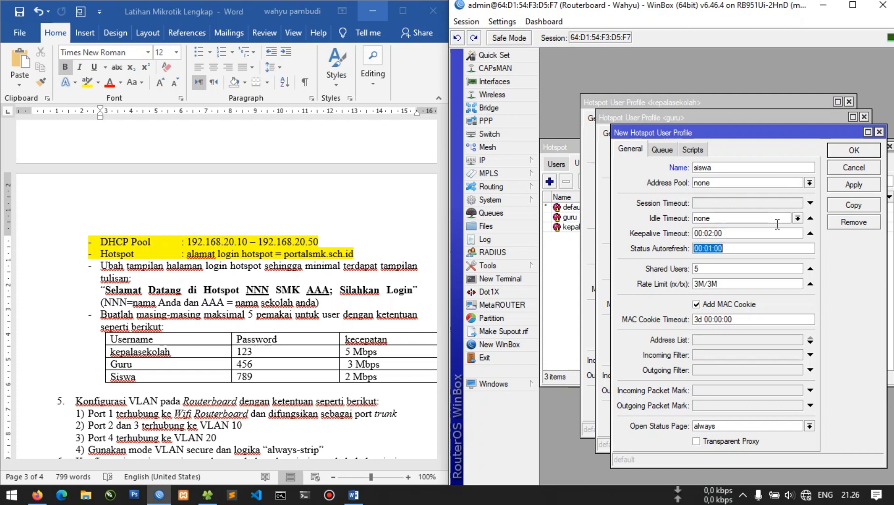
pyautogui.press('Tab')
pyautogui.press('Tab')
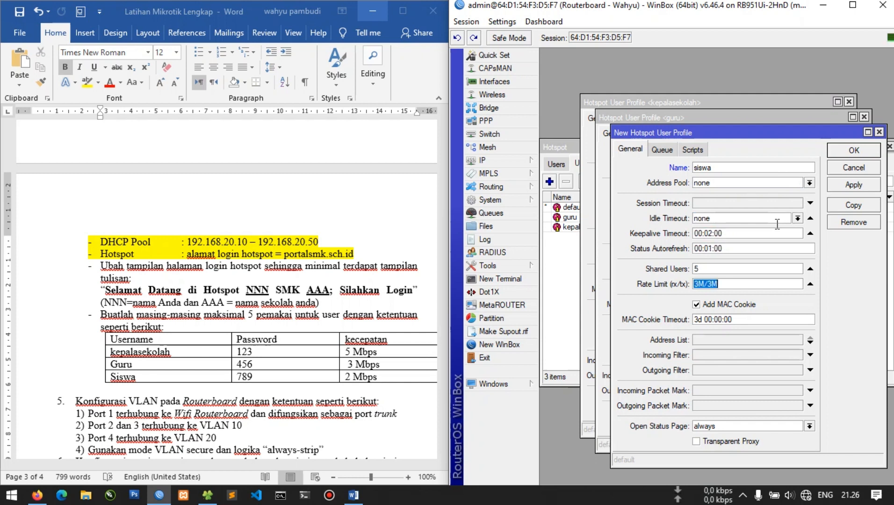
pyautogui.press('Home')
pyautogui.press('Delete')
pyautogui.write('2')
pyautogui.click(862, 186)
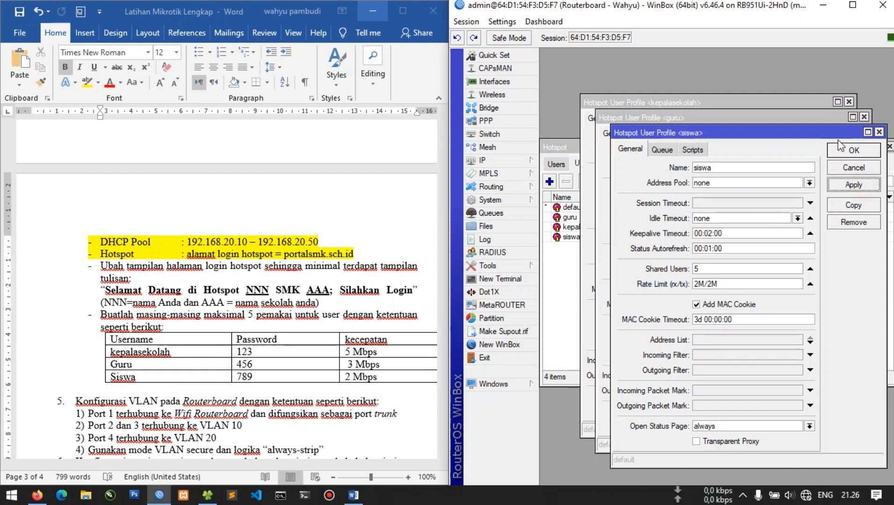
pyautogui.click(838, 150)
pyautogui.click(838, 150)
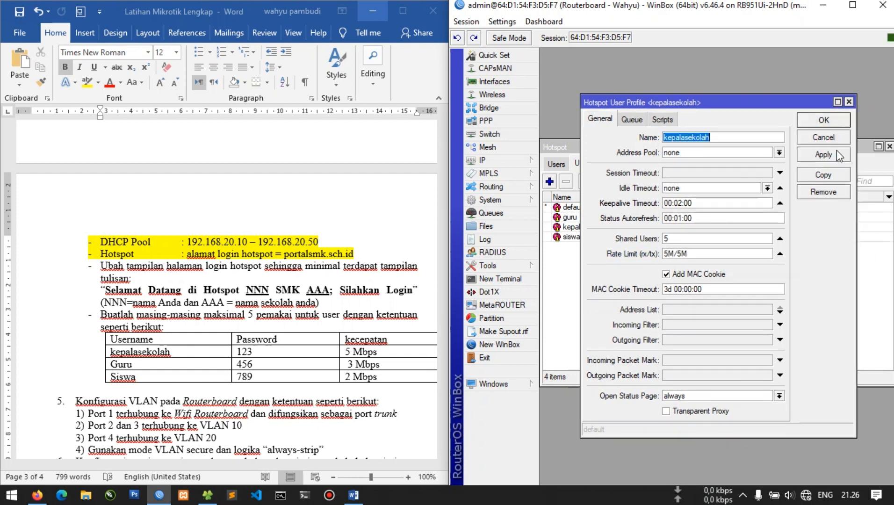
pyautogui.click(838, 150)
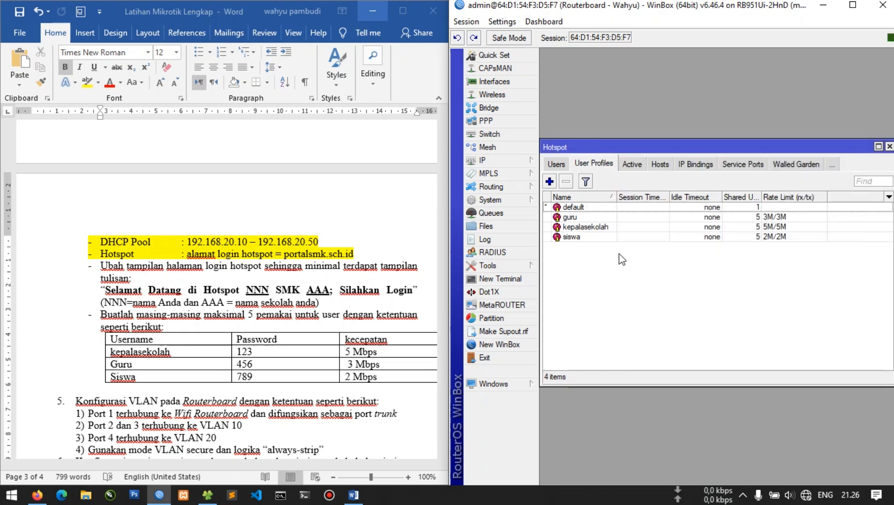
# Add hotspot user kepalasekolah on hotspot1 with its password and the kepalasekolah profile
pyautogui.click(562, 163)
pyautogui.click(549, 182)
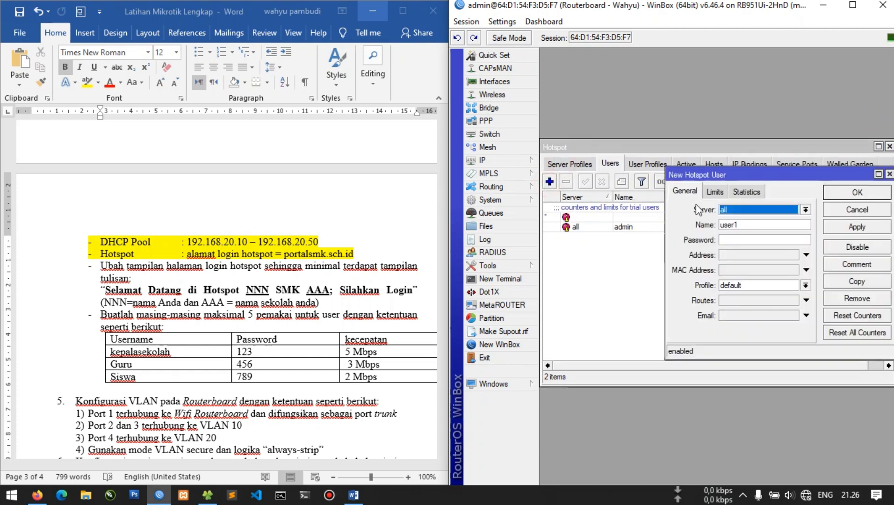
pyautogui.click(608, 169)
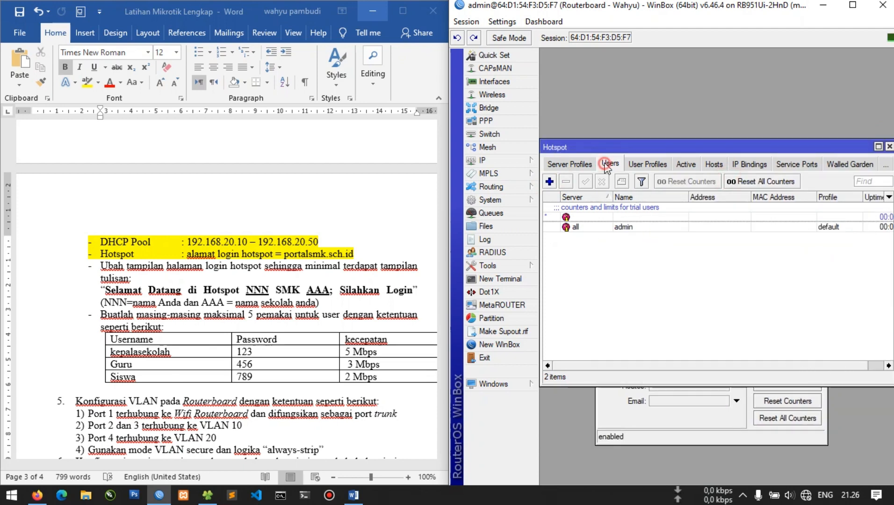
pyautogui.click(649, 435)
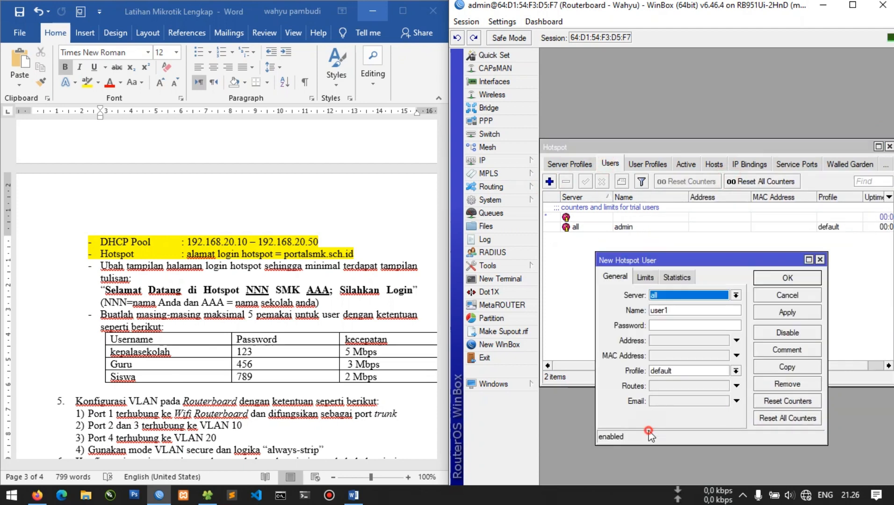
pyautogui.click(686, 300)
pyautogui.click(689, 309)
pyautogui.click(696, 309)
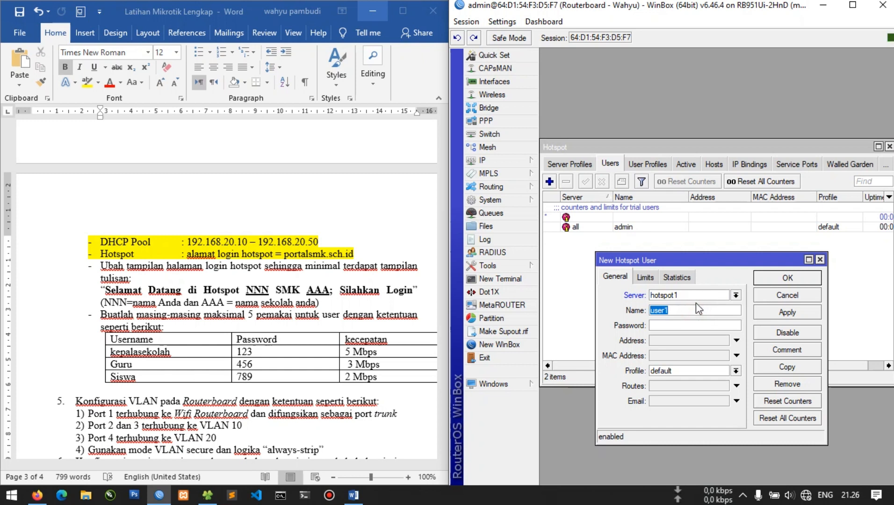
pyautogui.write('kepalasek')
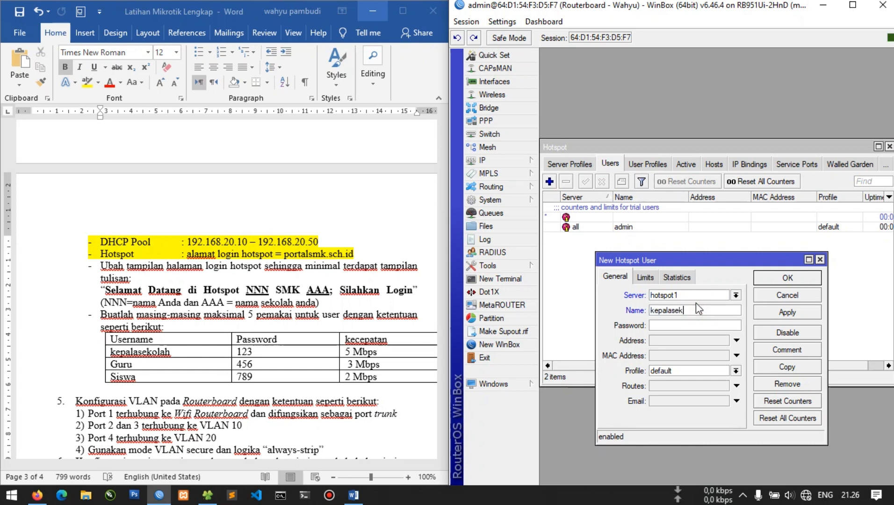
pyautogui.write('olah')
pyautogui.write('123')
pyautogui.click(668, 372)
pyautogui.click(672, 398)
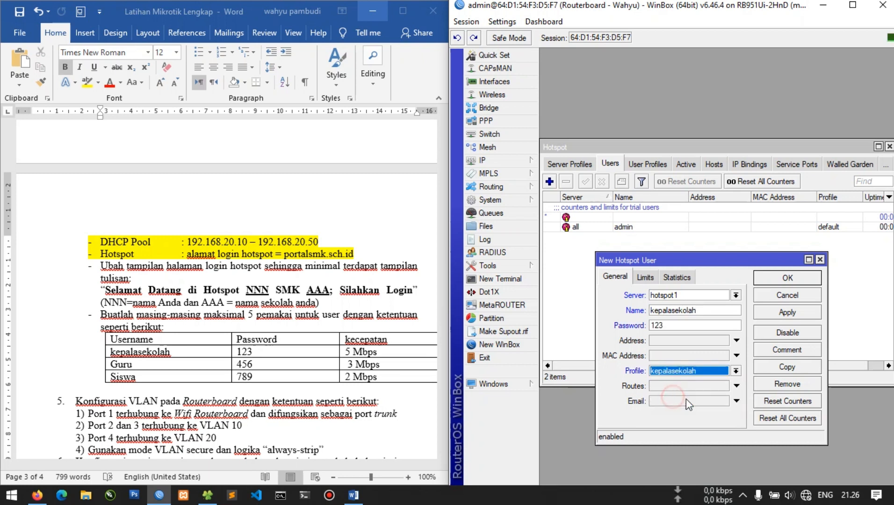
pyautogui.click(814, 312)
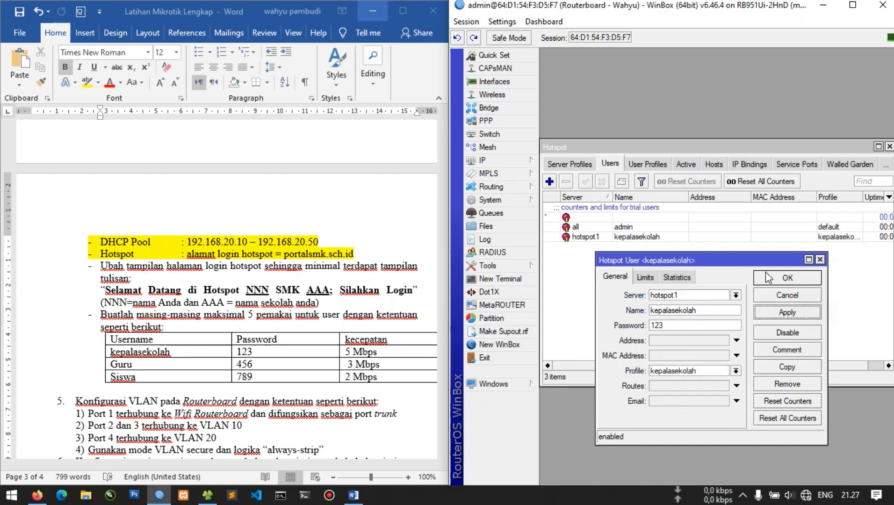
pyautogui.moveTo(753, 265); pyautogui.dragTo(714, 262)
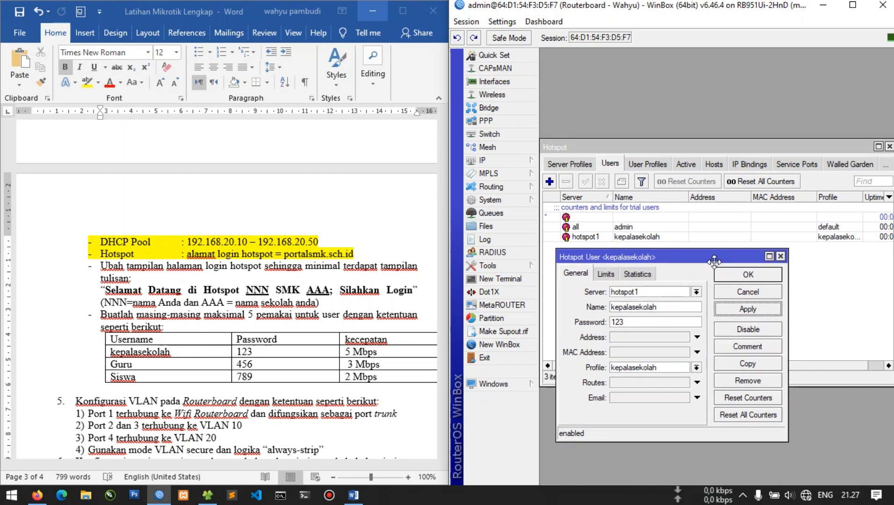
# Copy that user into user guru on hotspot1 with its password and the guru profile
pyautogui.click(741, 366)
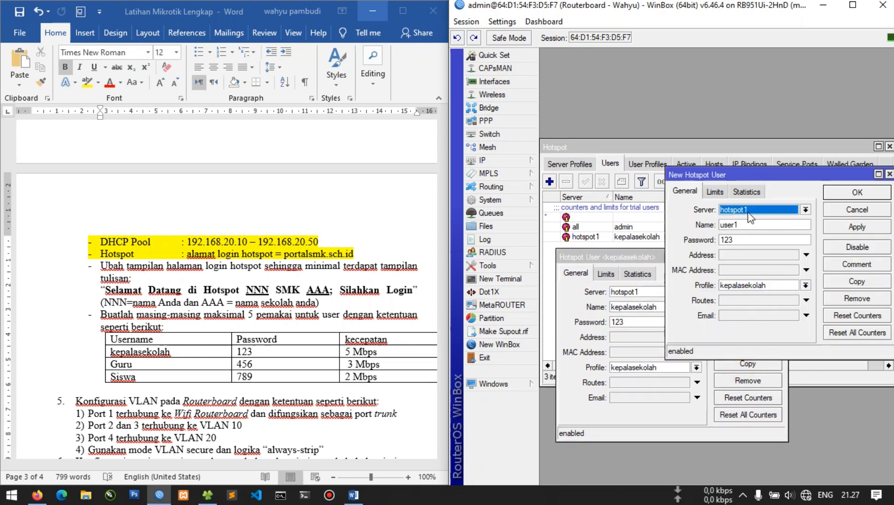
pyautogui.click(748, 212)
pyautogui.click(745, 208)
pyautogui.doubleClick(742, 224)
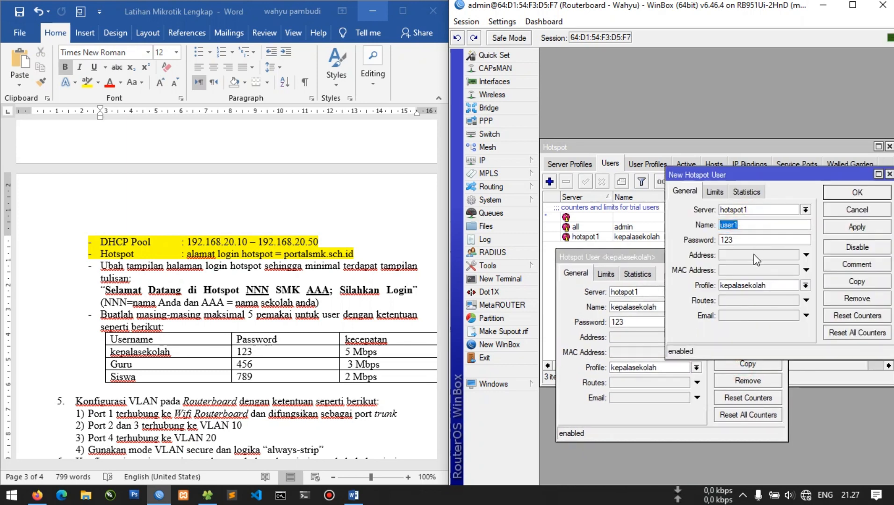
pyautogui.write('guru')
pyautogui.press('Tab')
pyautogui.write('456')
pyautogui.press('Tab')
pyautogui.press('Tab')
pyautogui.press('Tab')
pyautogui.hotkey('alt', 'Down')
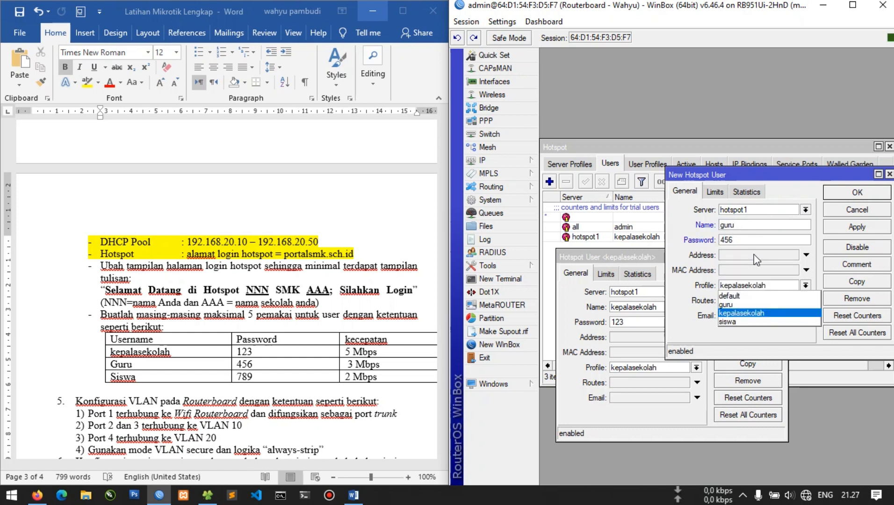
pyautogui.press('Up')
pyautogui.press('Return')
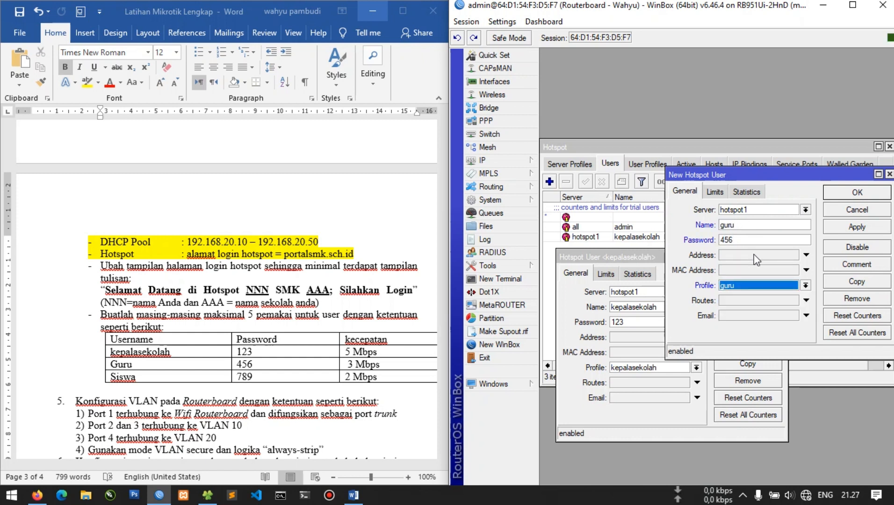
pyautogui.click(865, 229)
pyautogui.click(853, 192)
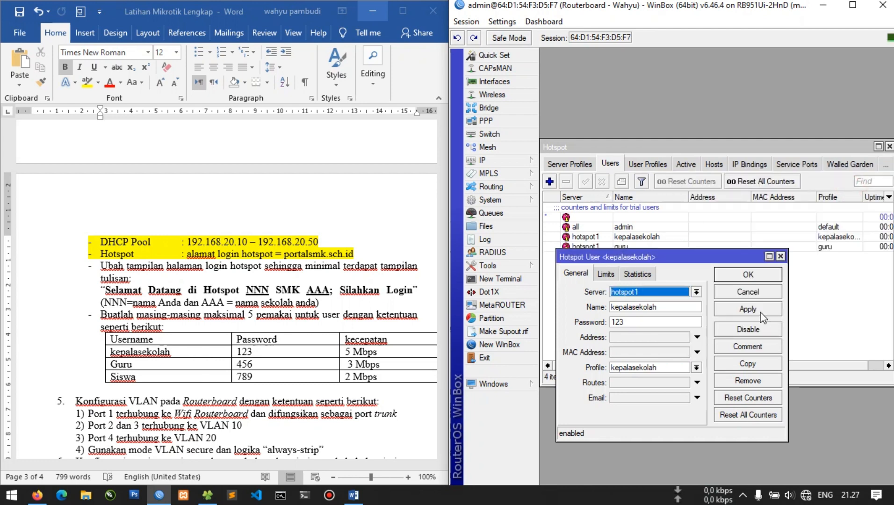
# Copy again to create user siswa with its password and siswa profile, closing the user dialogs
pyautogui.click(752, 364)
pyautogui.doubleClick(748, 229)
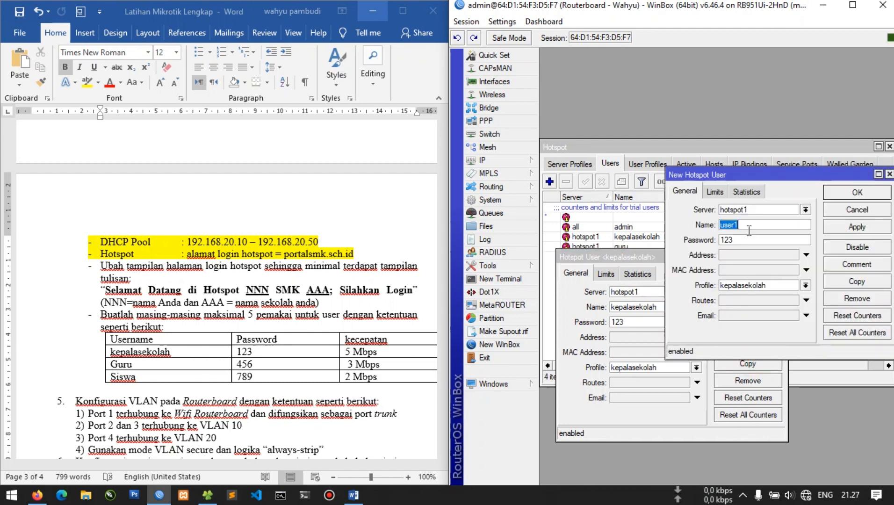
pyautogui.write('siswa')
pyautogui.press('Tab')
pyautogui.write('789')
pyautogui.click(776, 284)
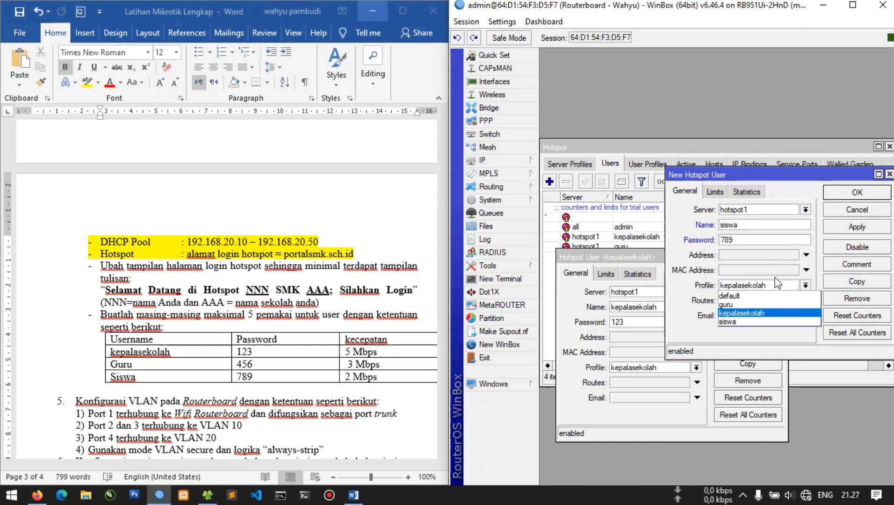
pyautogui.click(748, 322)
pyautogui.click(857, 227)
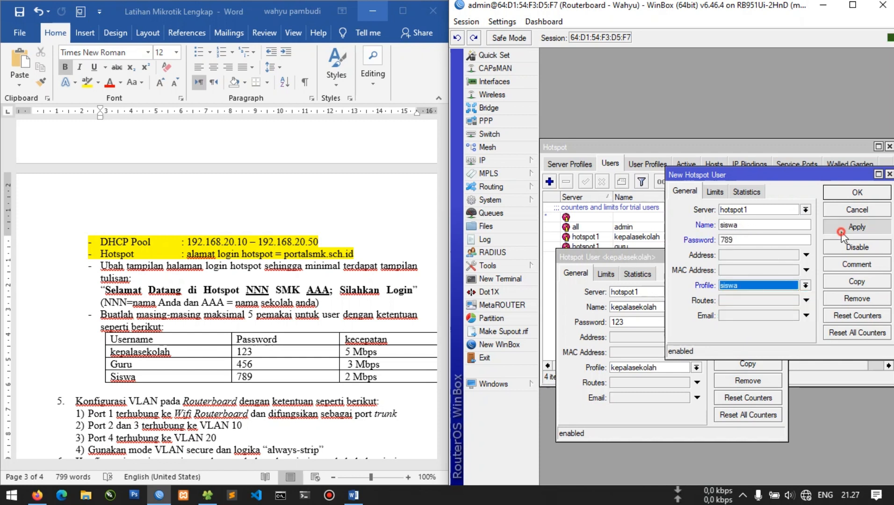
pyautogui.click(846, 192)
pyautogui.click(748, 277)
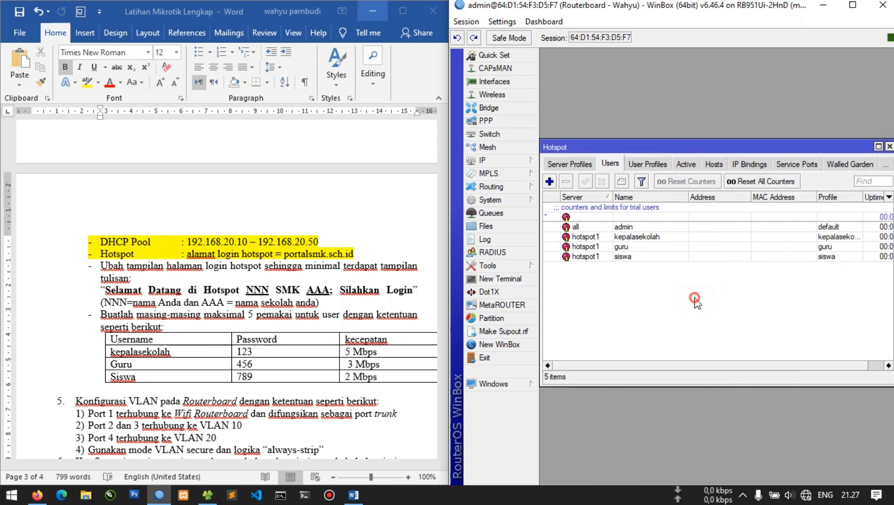
# Highlight the login-page instructions and user table yellow in Word, then close WinBox's Hotspot window
pyautogui.click(376, 382)
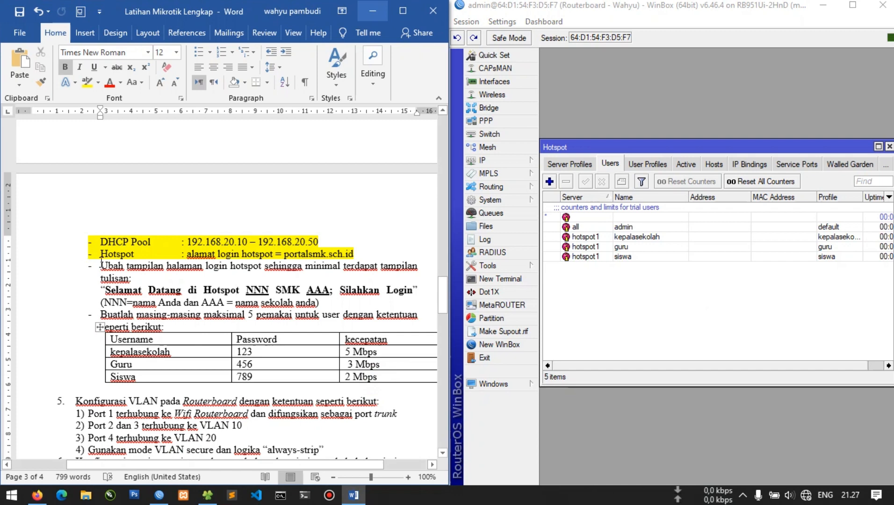
pyautogui.moveTo(101, 264); pyautogui.dragTo(387, 389)
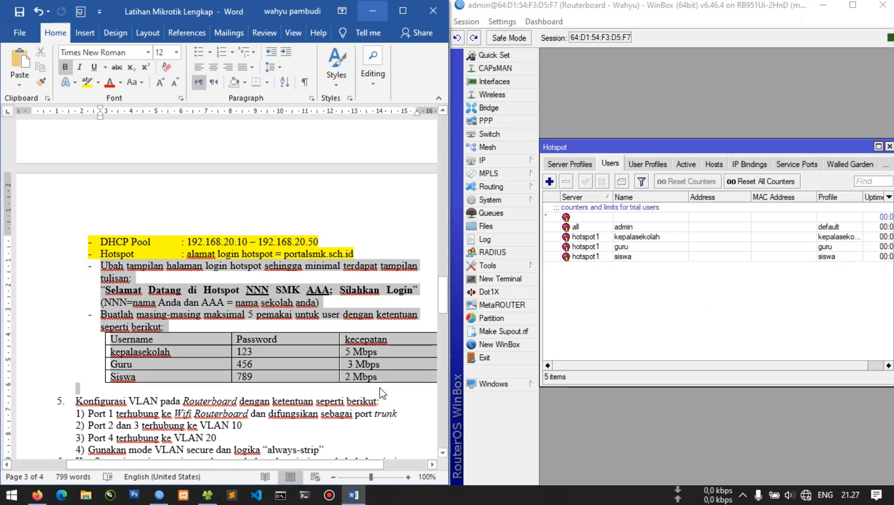
pyautogui.click(86, 82)
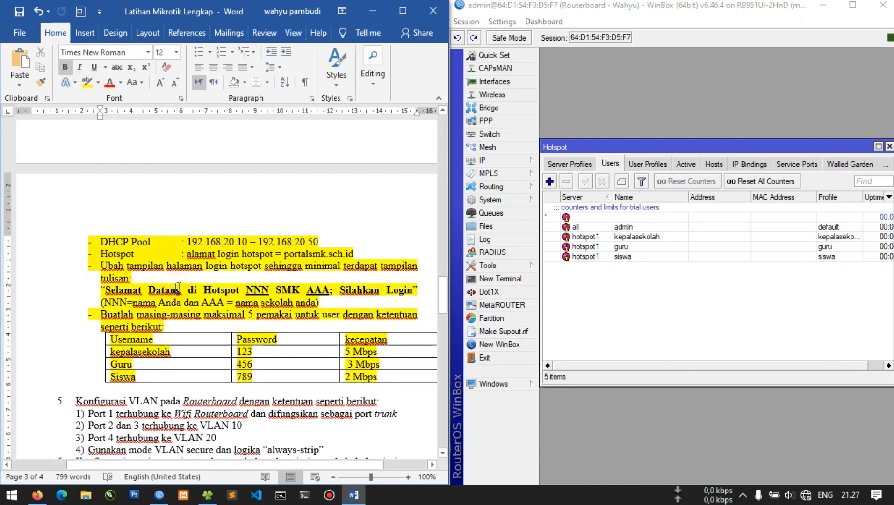
pyautogui.scroll(-4, 178, 287)
pyautogui.click(695, 291)
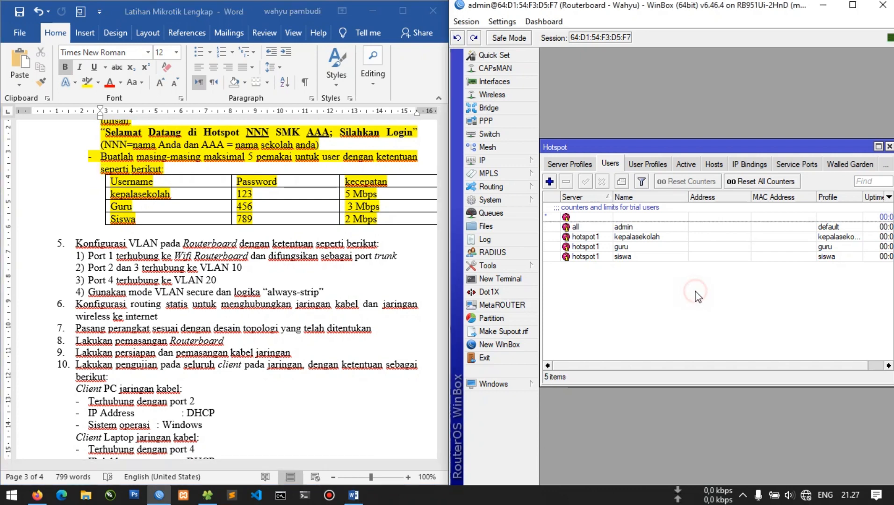
pyautogui.press('Escape')
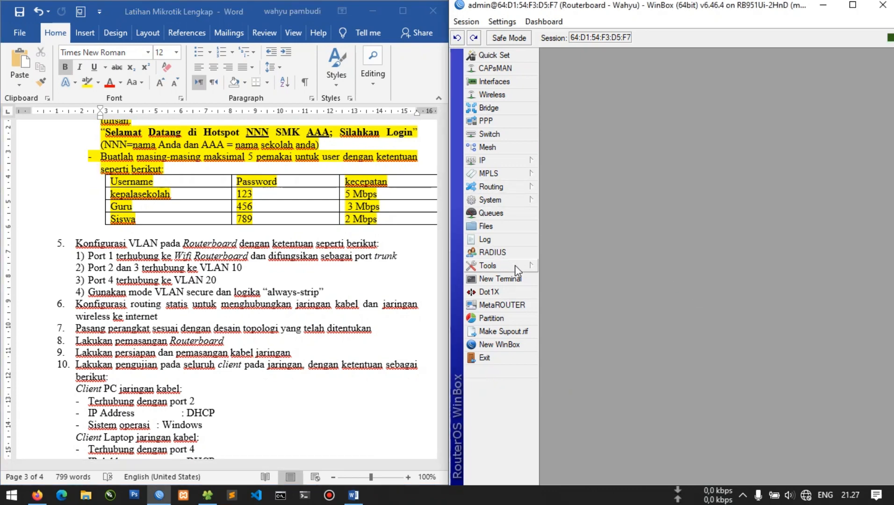
# Run ping google.com from a new WinBox Terminal; the ping fails
pyautogui.click(519, 279)
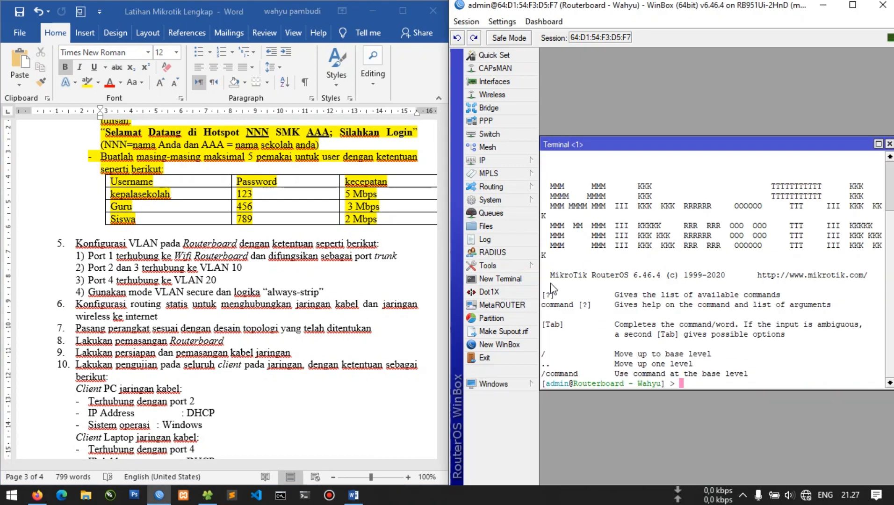
pyautogui.write('ping google.com')
pyautogui.press('Return')
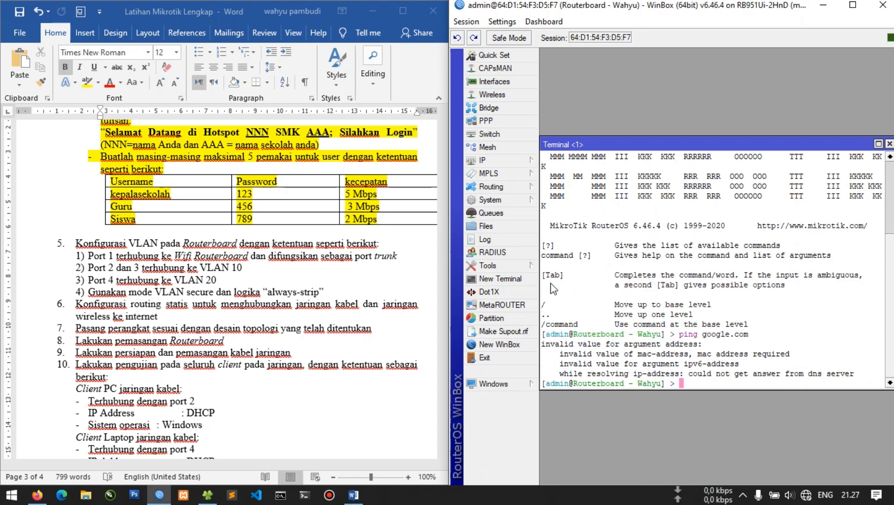
# Check ether1's 192.168.20.253/24 address and inspect the masquerade NAT rule's chain, out interface and action
pyautogui.click(514, 160)
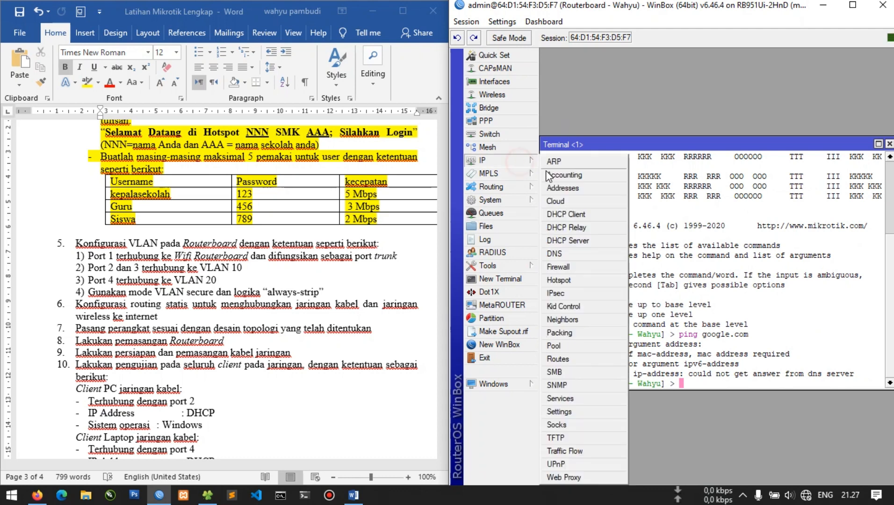
pyautogui.click(566, 187)
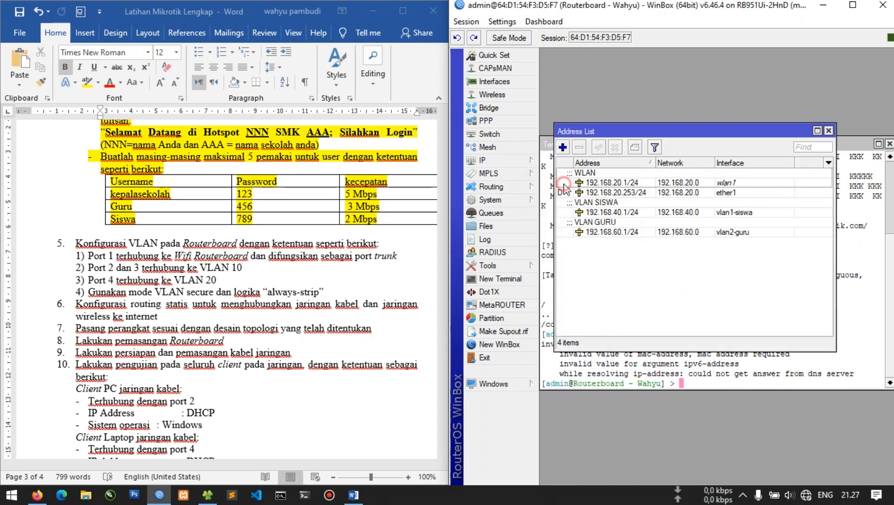
pyautogui.click(732, 193)
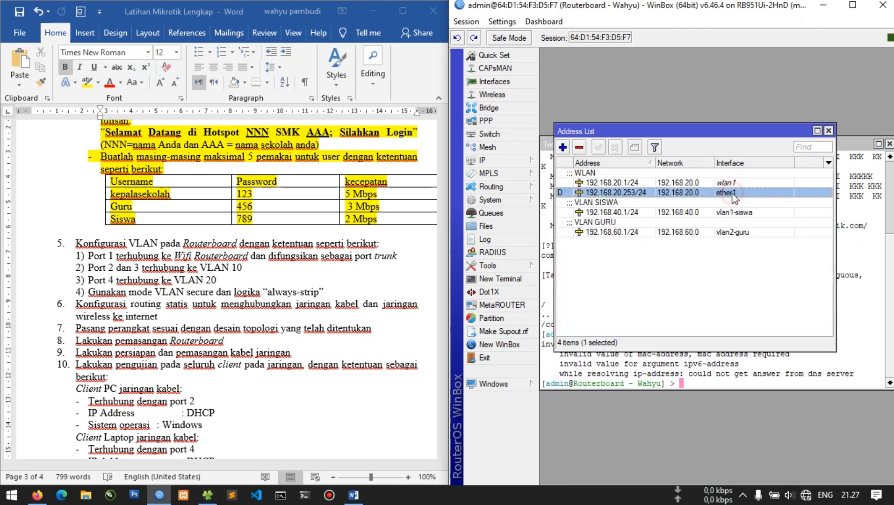
pyautogui.click(523, 162)
pyautogui.click(571, 257)
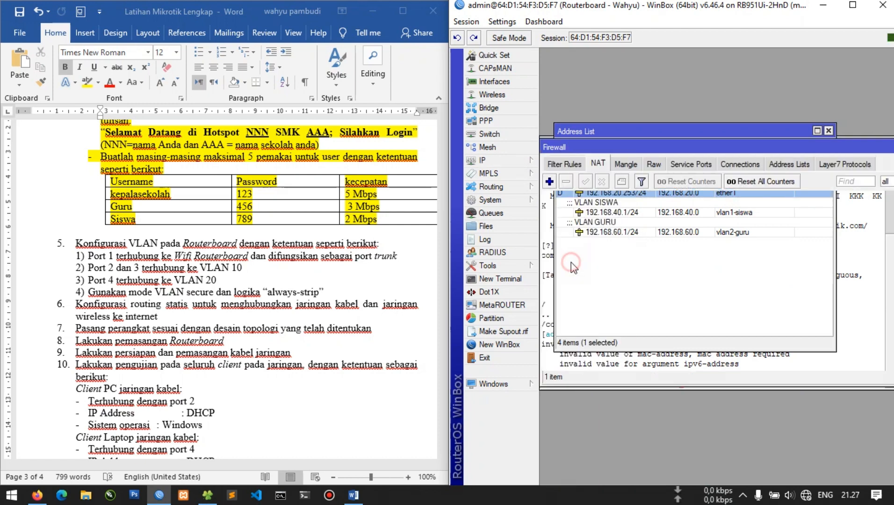
pyautogui.scroll(-2, 629, 248)
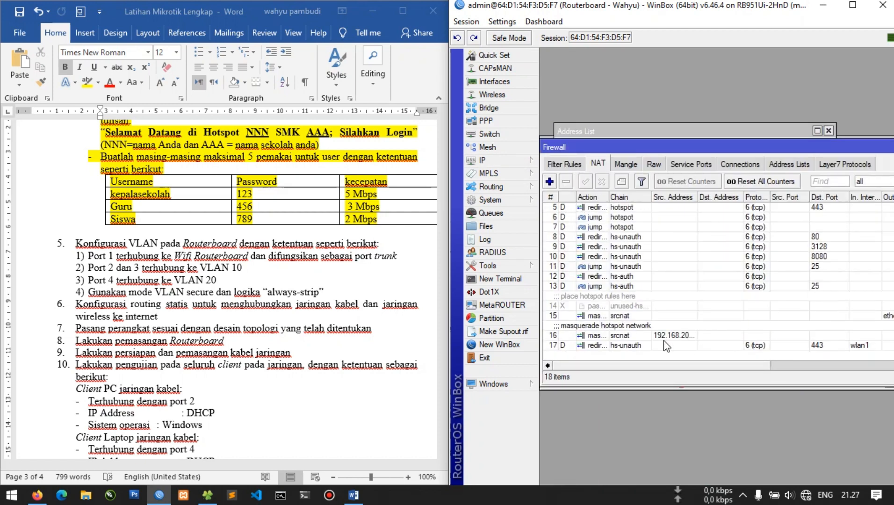
pyautogui.doubleClick(653, 316)
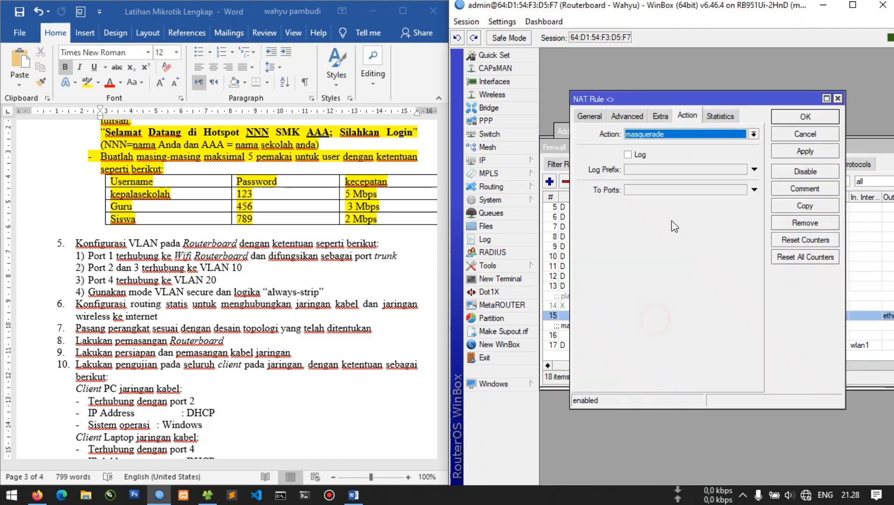
pyautogui.click(590, 117)
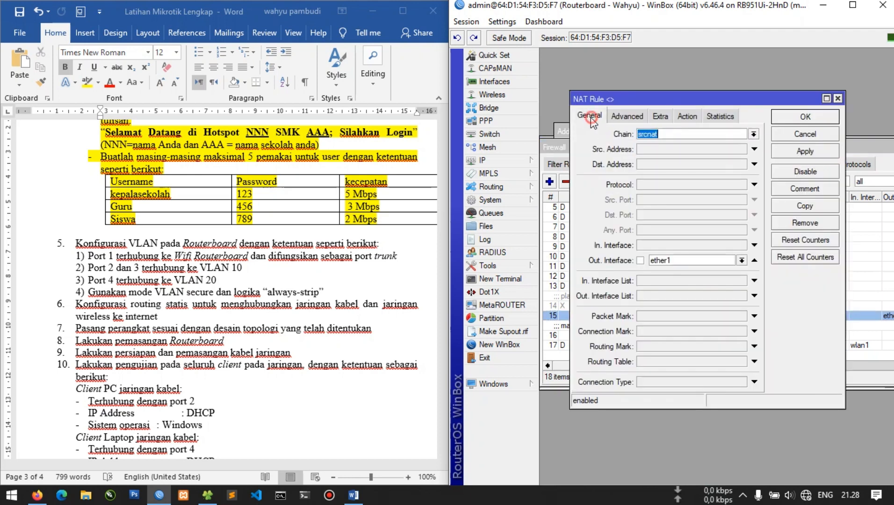
pyautogui.click(686, 117)
pyautogui.click(820, 118)
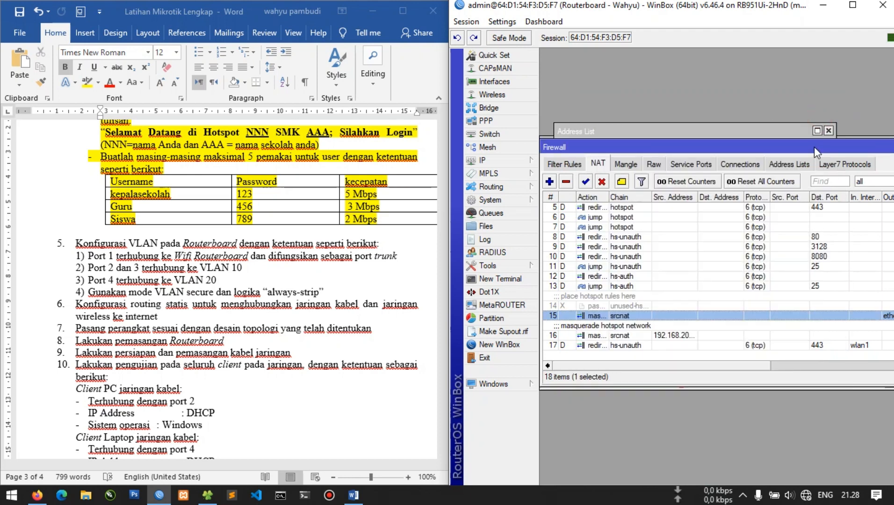
pyautogui.press('Escape')
pyautogui.press('Escape')
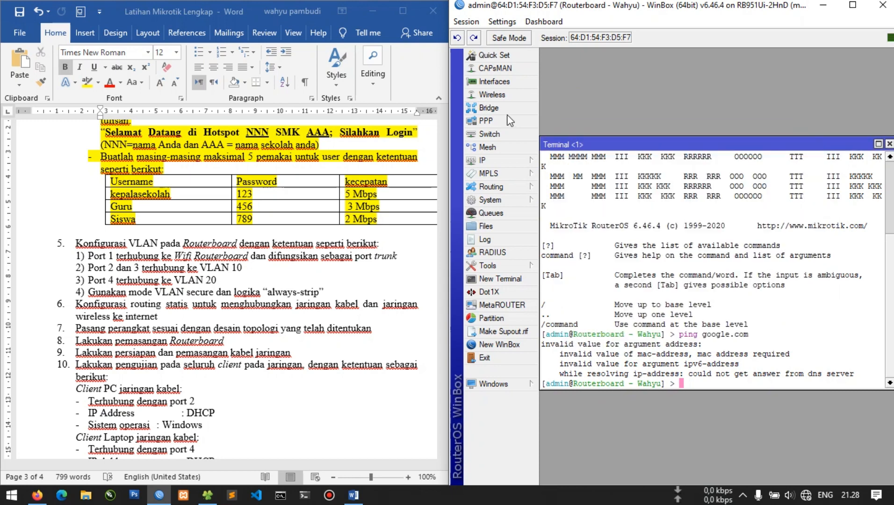
# Disable and re-enable the ether1 DHCP client to request a fresh lease
pyautogui.click(503, 159)
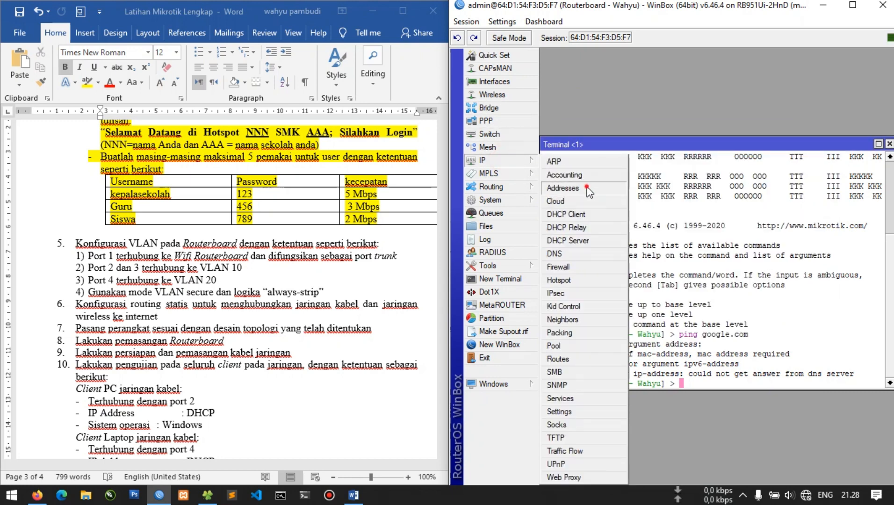
pyautogui.click(563, 187)
pyautogui.click(712, 193)
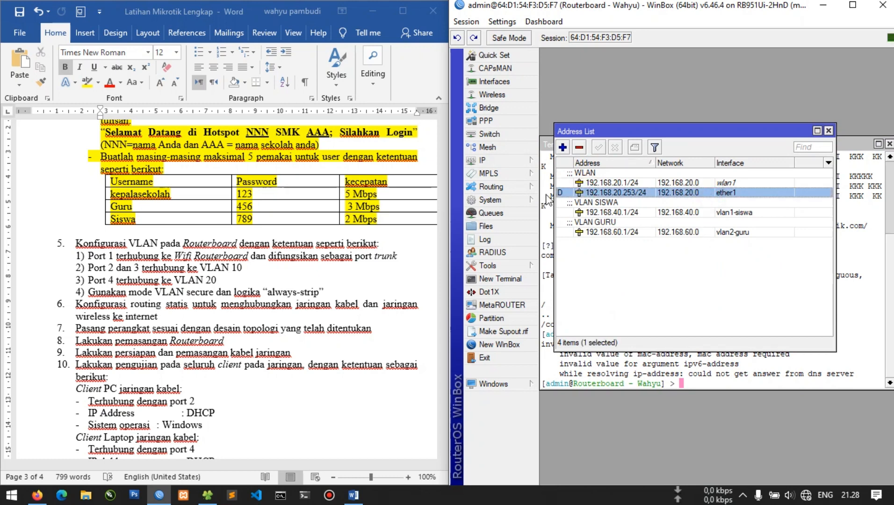
pyautogui.click(491, 161)
pyautogui.click(571, 214)
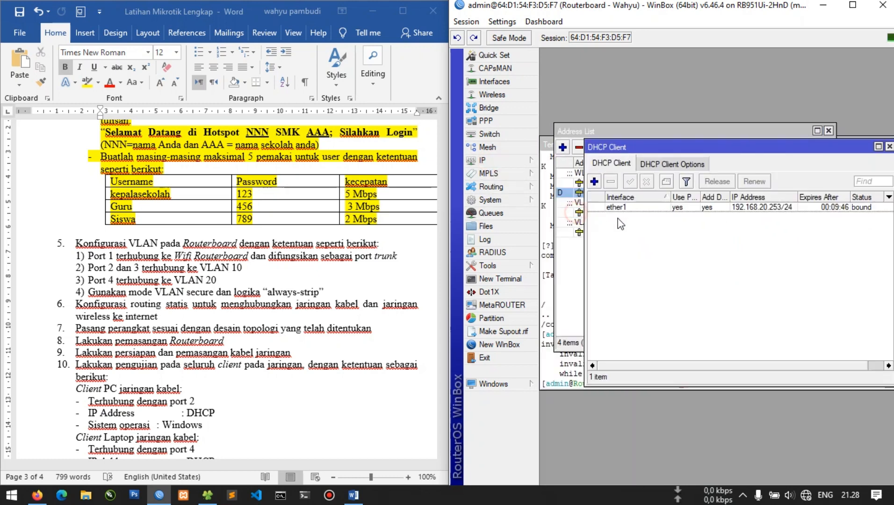
pyautogui.click(683, 208)
pyautogui.click(646, 182)
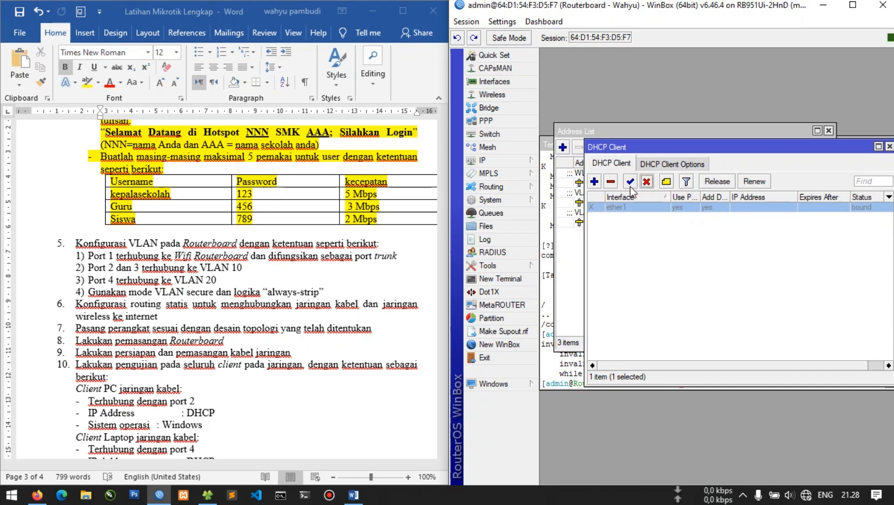
pyautogui.click(629, 181)
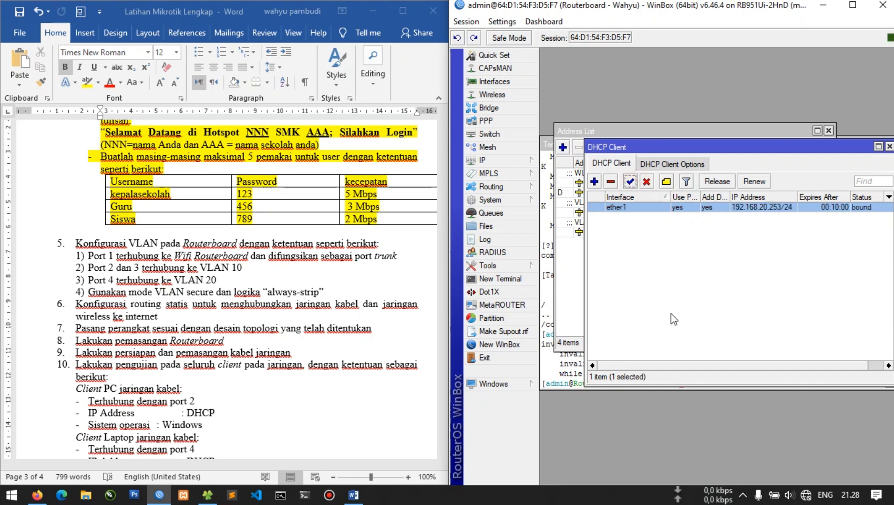
# Rerun ping google.com, then ping 8.8.8.8 and stop it with Ctrl+C
pyautogui.click(567, 373)
pyautogui.press('Up')
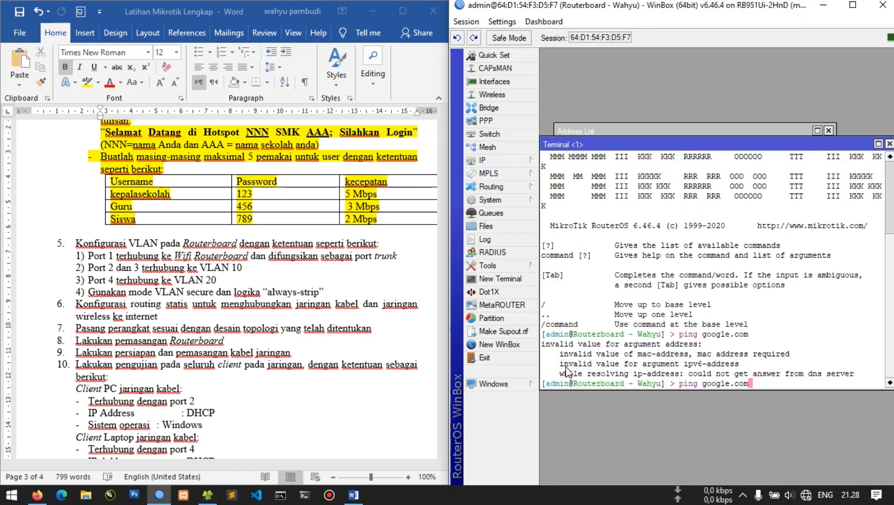
pyautogui.press('Return')
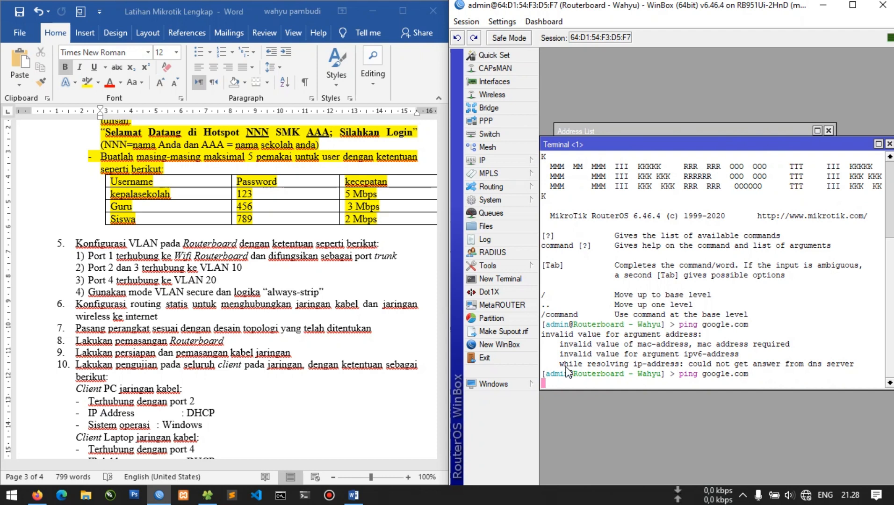
pyautogui.write('ping 8.8.8.8')
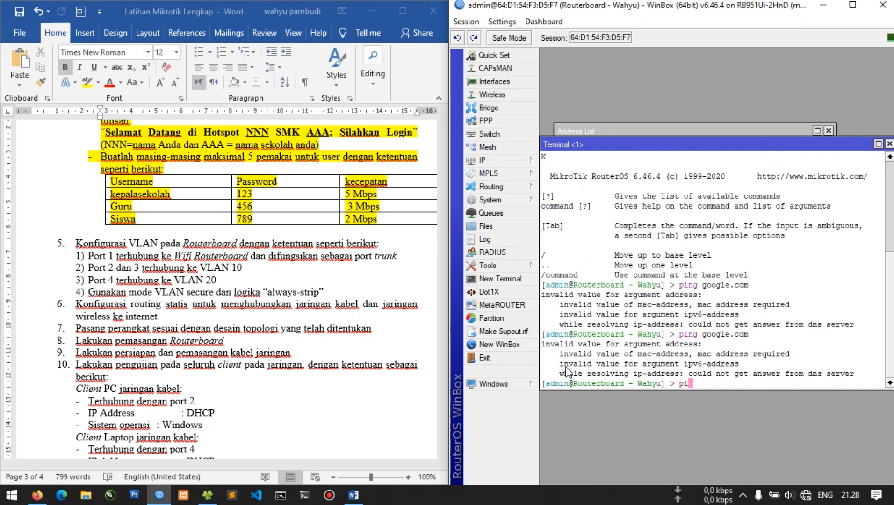
pyautogui.press('Return')
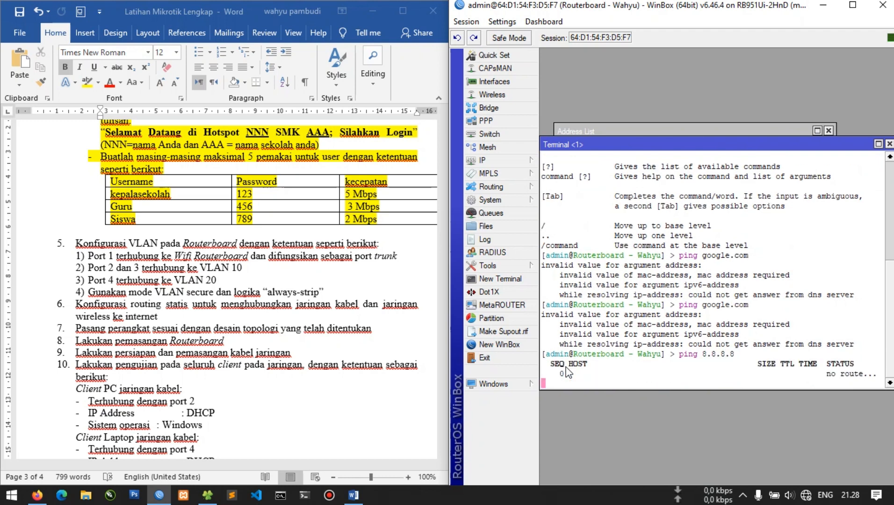
pyautogui.hotkey('ctrl', 'c')
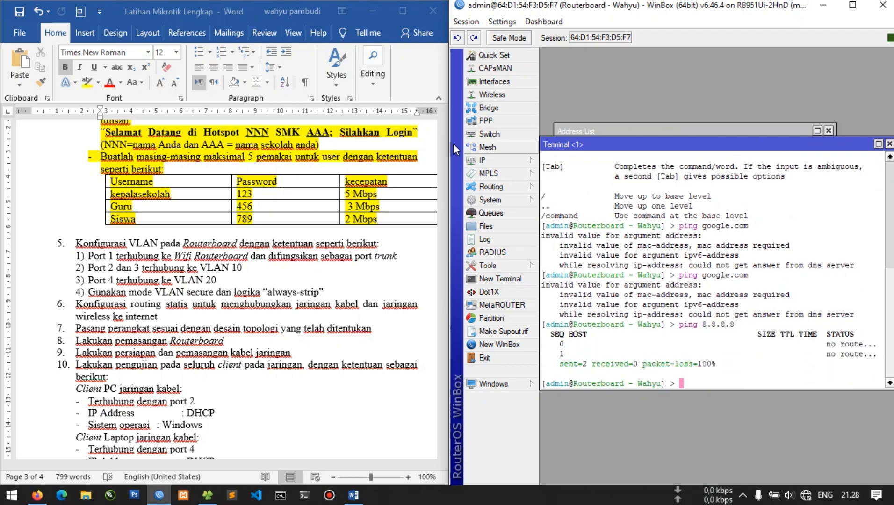
pyautogui.click(481, 160)
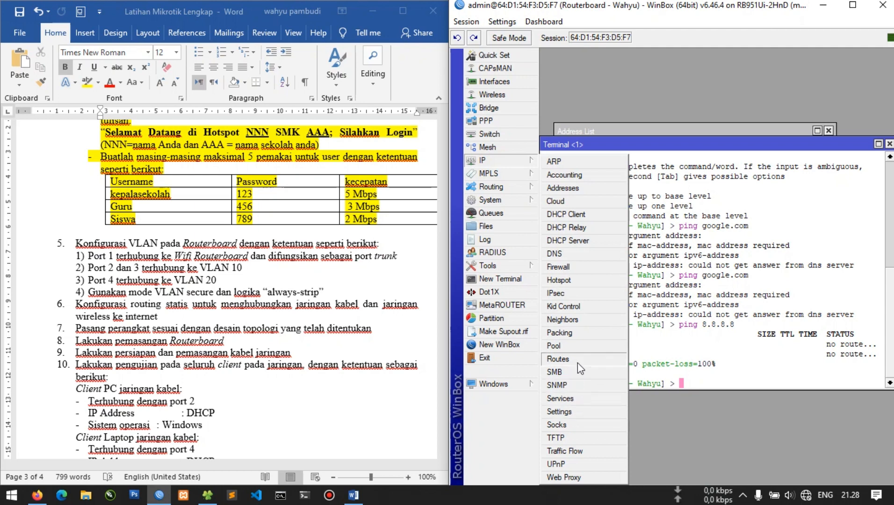
# Review the routing table and its 0.0.0.0/0 default route, then close it, the Terminal and DHCP Client
pyautogui.click(558, 359)
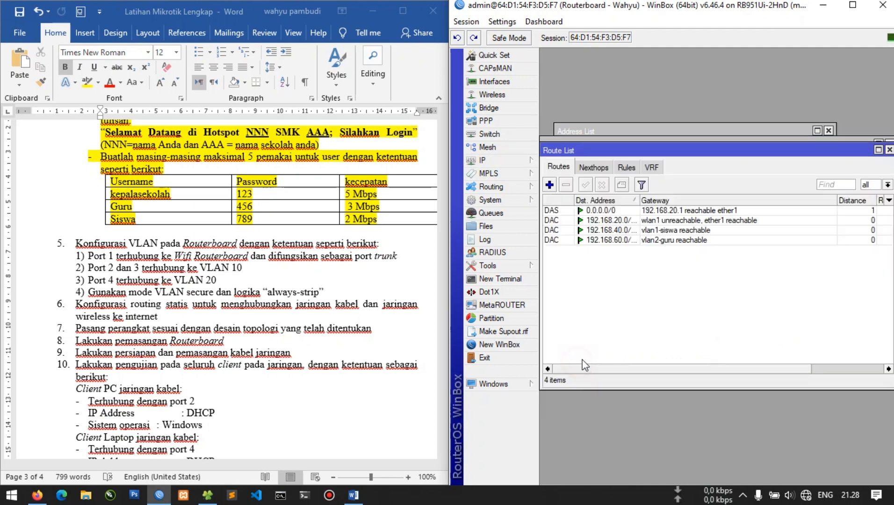
pyautogui.click(701, 230)
pyautogui.click(700, 200)
pyautogui.click(702, 211)
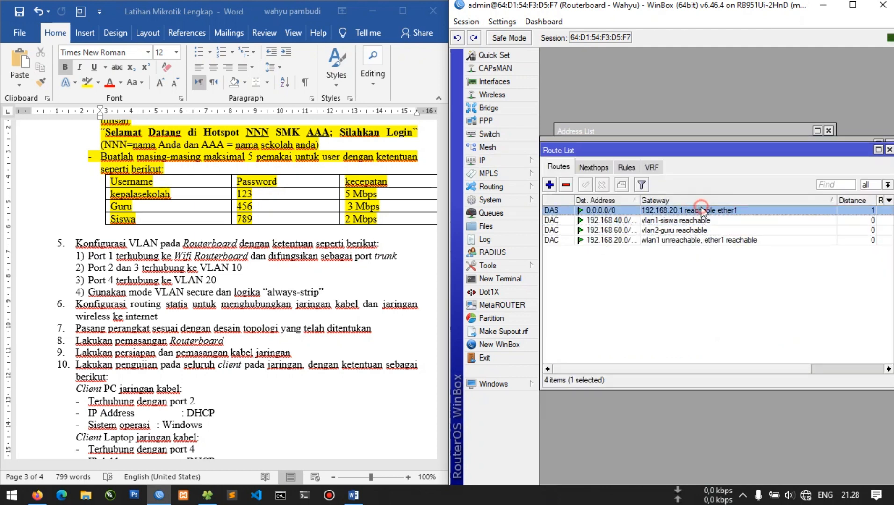
pyautogui.press('Escape')
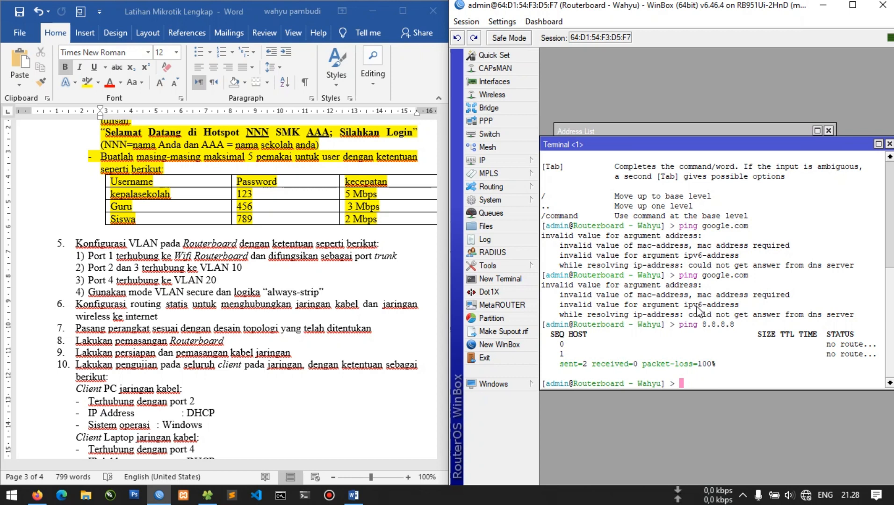
pyautogui.click(888, 144)
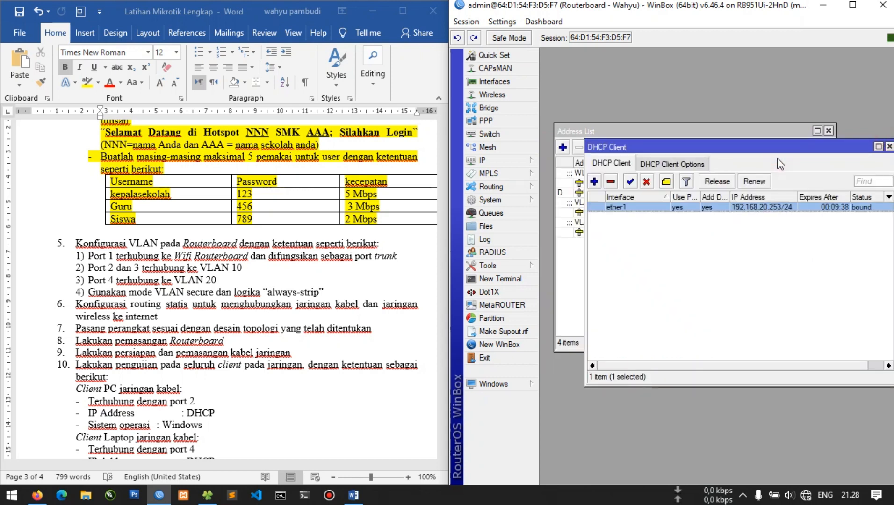
pyautogui.press('Escape')
# Check the DHCP Server list, then close it and the Address List
pyautogui.click(523, 160)
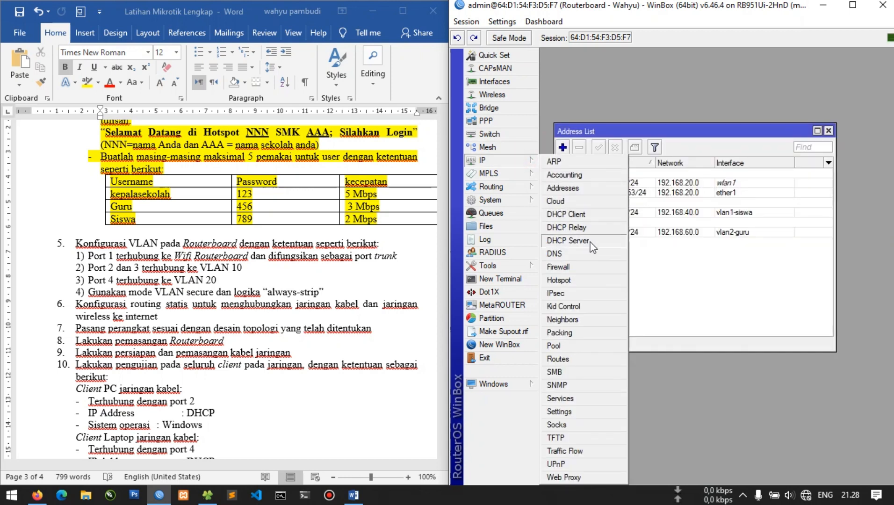
pyautogui.click(568, 240)
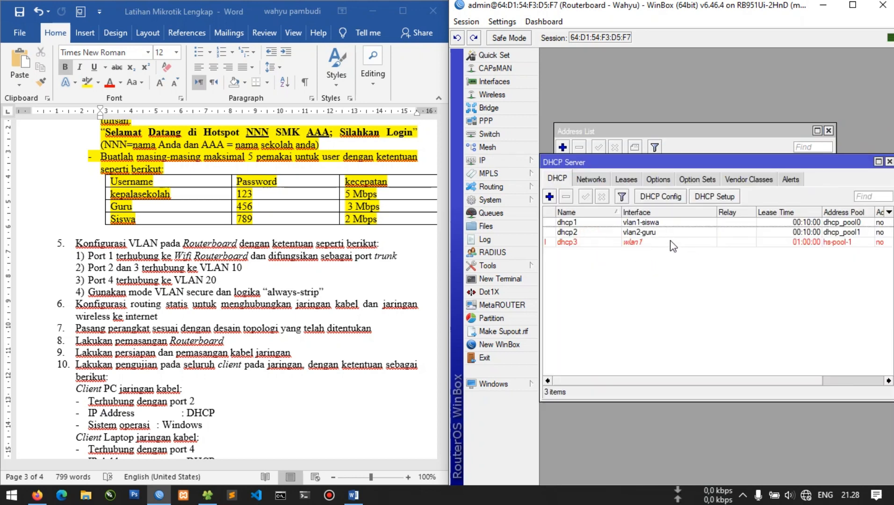
pyautogui.press('Escape')
pyautogui.click(683, 275)
pyautogui.press('Escape')
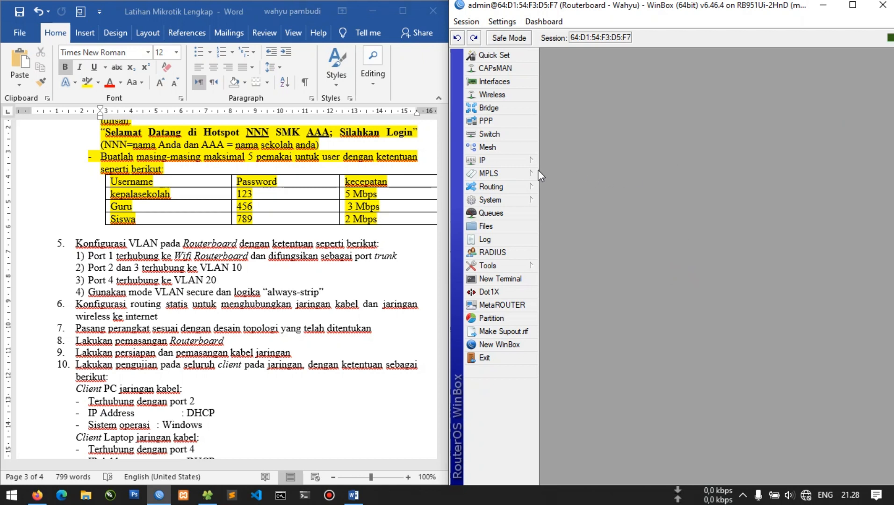
# Reboot the router via System > Reboot and reconnect to it from the Neighbors list
pyautogui.click(490, 199)
pyautogui.click(567, 348)
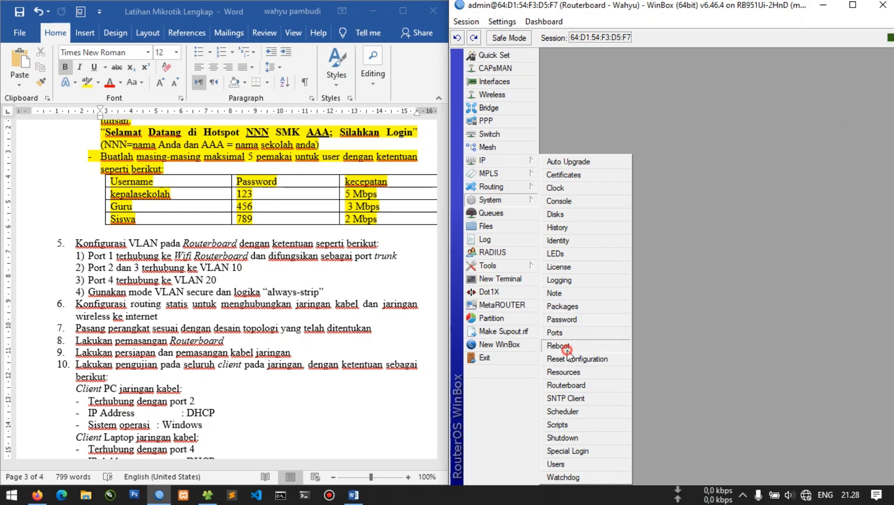
pyautogui.click(702, 256)
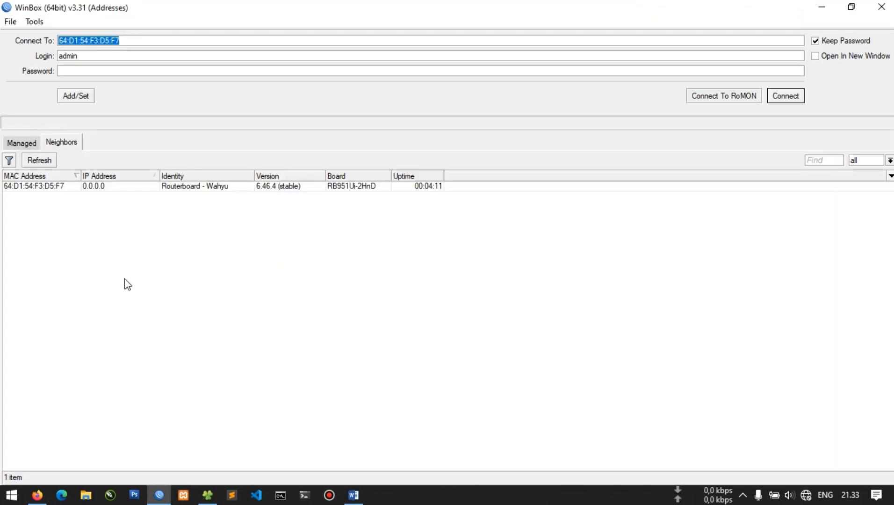
pyautogui.doubleClick(55, 188)
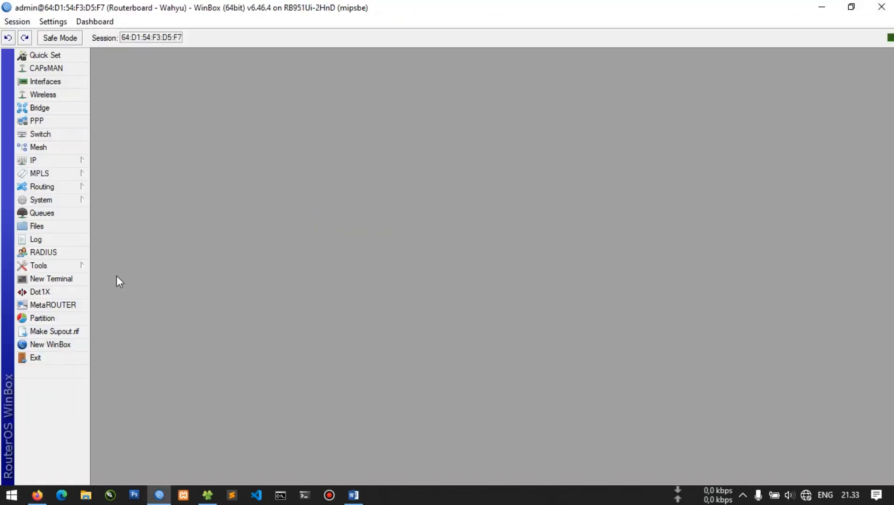
# Ping 192.168.20.1 successfully, stop it with Ctrl+C, then start ping google.com
pyautogui.click(57, 281)
pyautogui.write('ping 192.168.20.1')
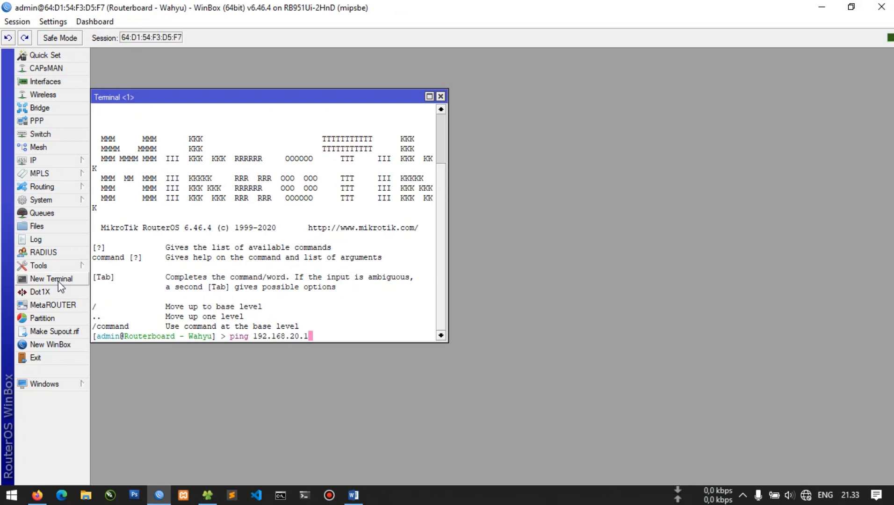
pyautogui.press('Return')
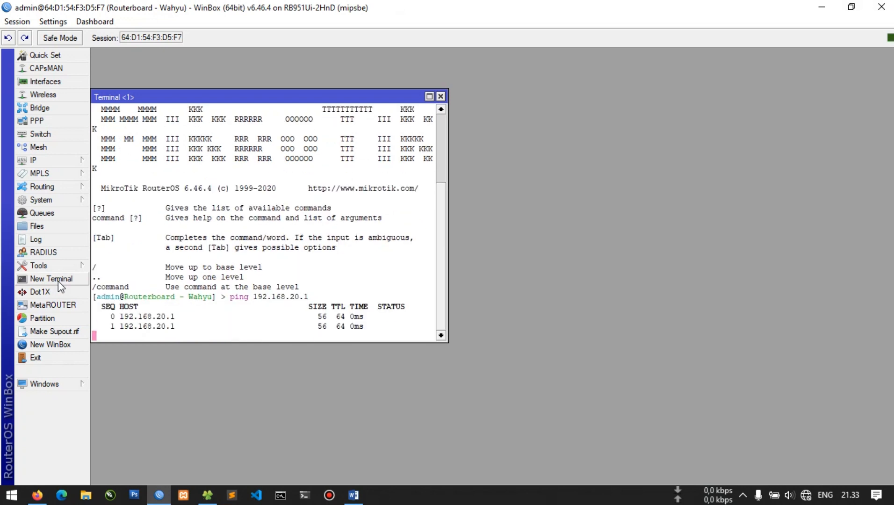
pyautogui.hotkey('ctrl', 'c')
pyautogui.write('ping ')
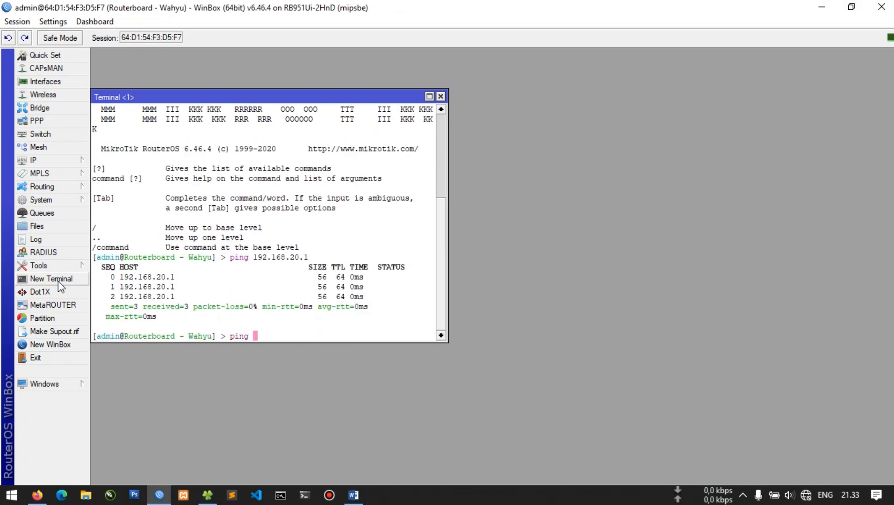
pyautogui.write('192.1')
pyautogui.press('BackSpace')
pyautogui.press('BackSpace')
pyautogui.press('BackSpace')
pyautogui.write('google.com')
pyautogui.press('Return')
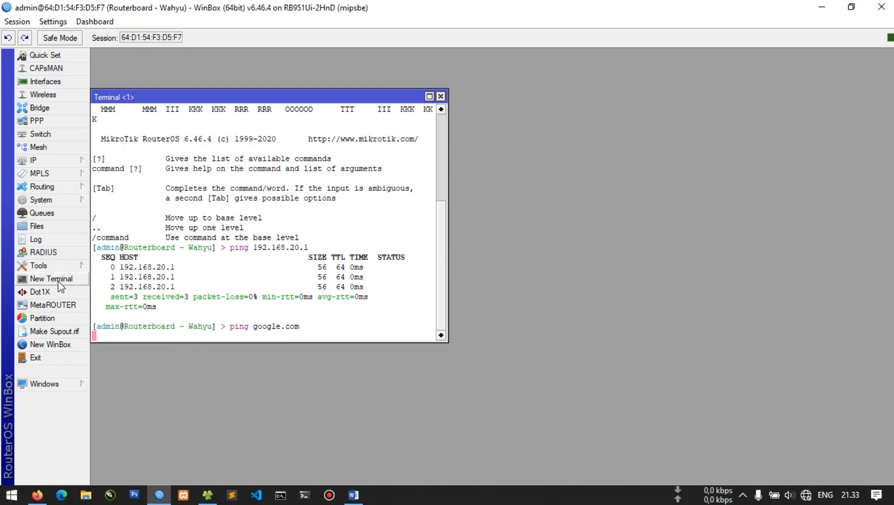
# Place the Address List beside the terminal and open the dynamic 192.168.20.253/24 ether1 entry's details
pyautogui.click(60, 165)
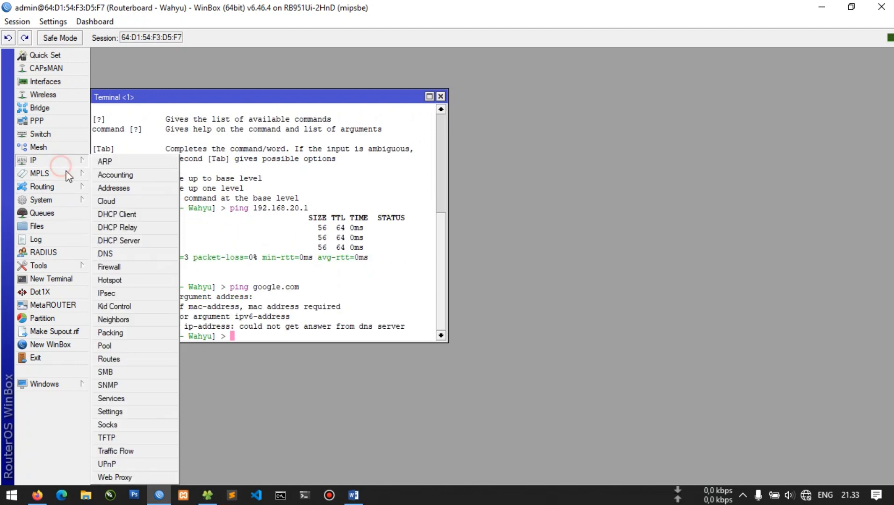
pyautogui.click(108, 187)
pyautogui.moveTo(285, 137); pyautogui.dragTo(688, 145)
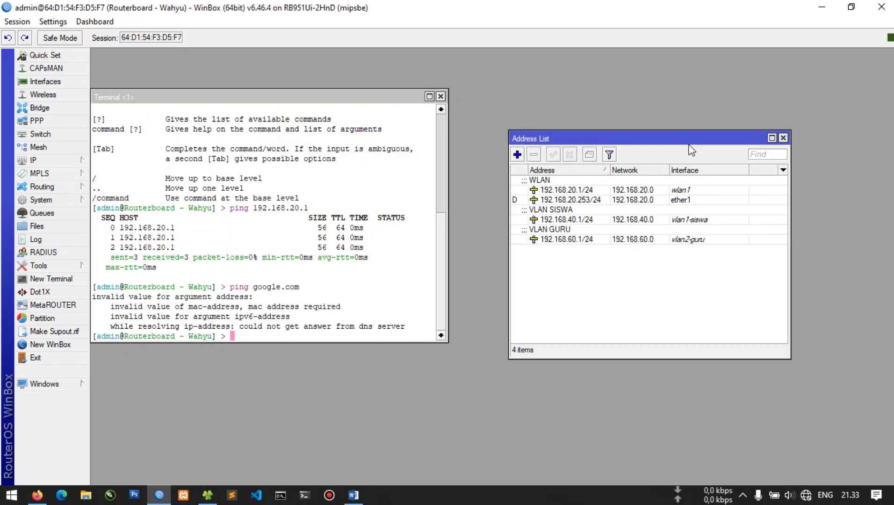
pyautogui.click(610, 200)
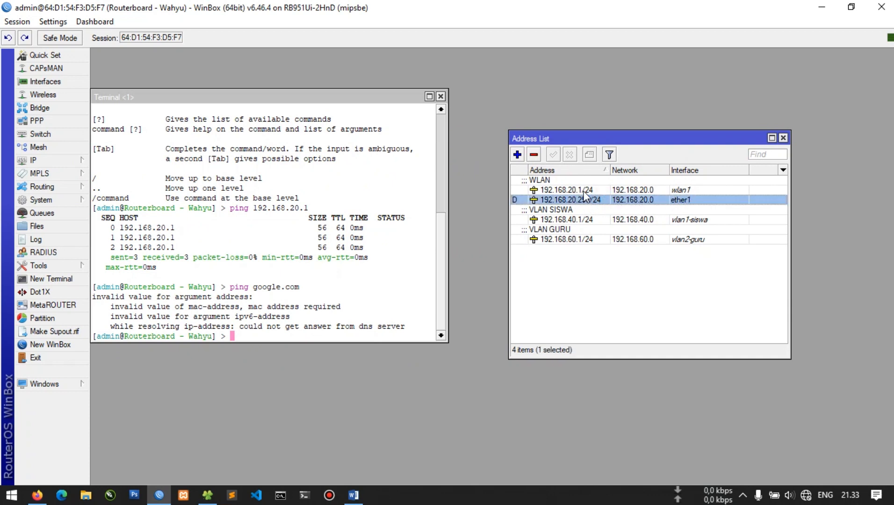
pyautogui.doubleClick(592, 199)
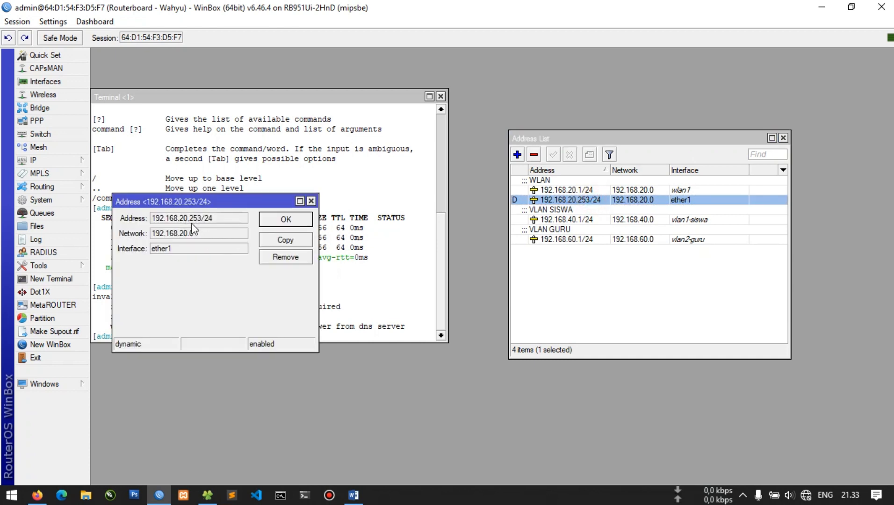
pyautogui.click(310, 201)
pyautogui.click(555, 189)
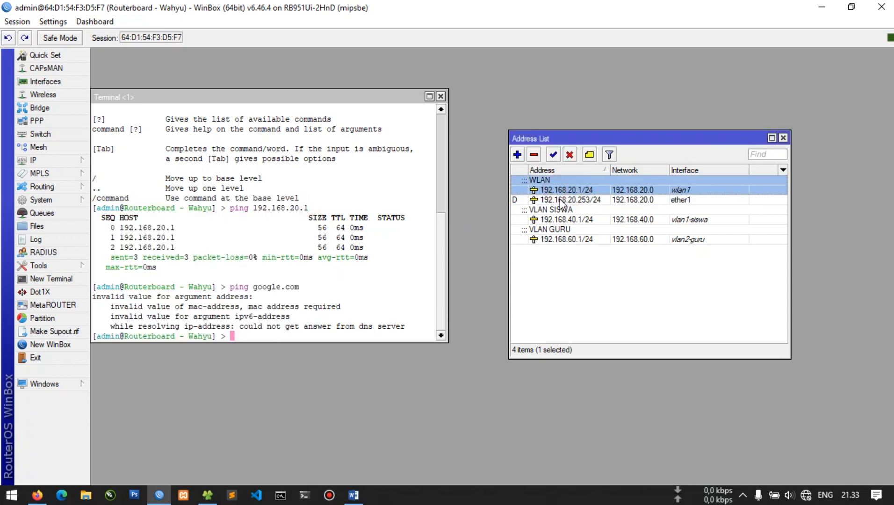
pyautogui.click(567, 200)
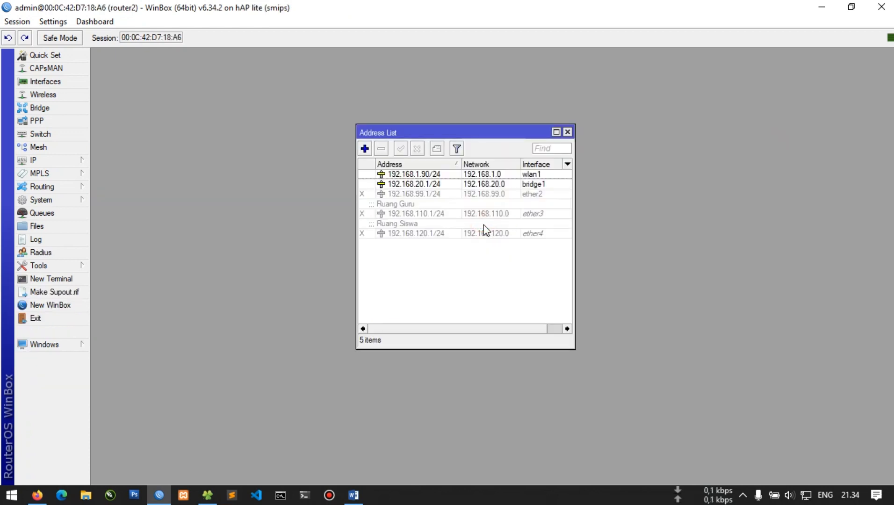
# Change the bridge1 address 192.168.20.1/24 to 192.168.21.1/24, then open the DHCP Server list
pyautogui.doubleClick(471, 185)
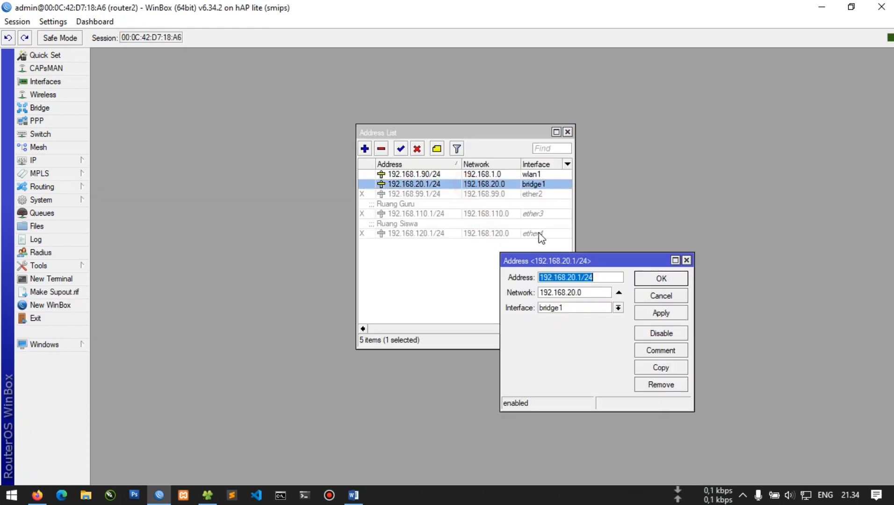
pyautogui.click(575, 277)
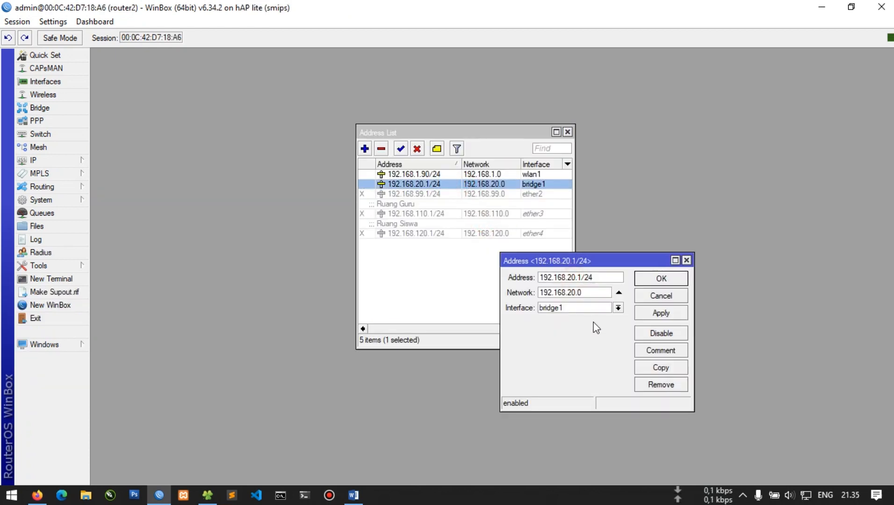
pyautogui.press('BackSpace')
pyautogui.press('BackSpace')
pyautogui.press('BackSpace')
pyautogui.write('21')
pyautogui.click(651, 312)
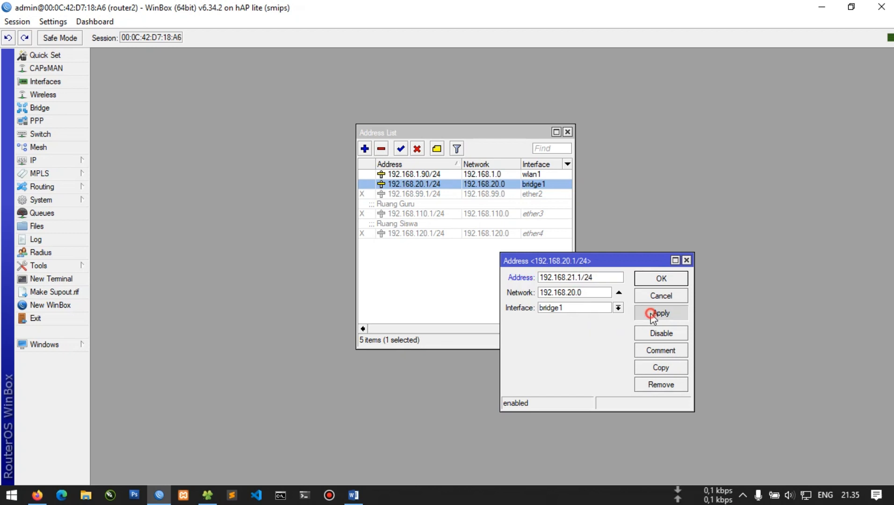
pyautogui.click(650, 284)
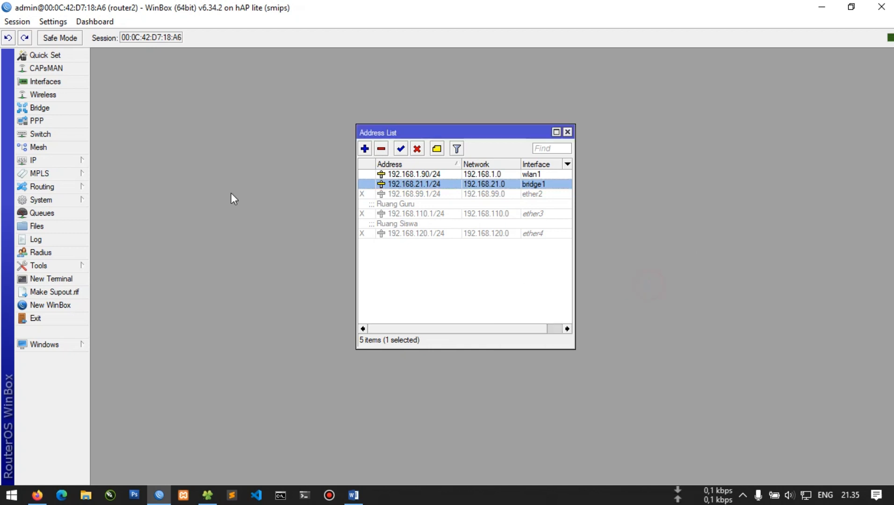
pyautogui.click(65, 161)
pyautogui.click(131, 239)
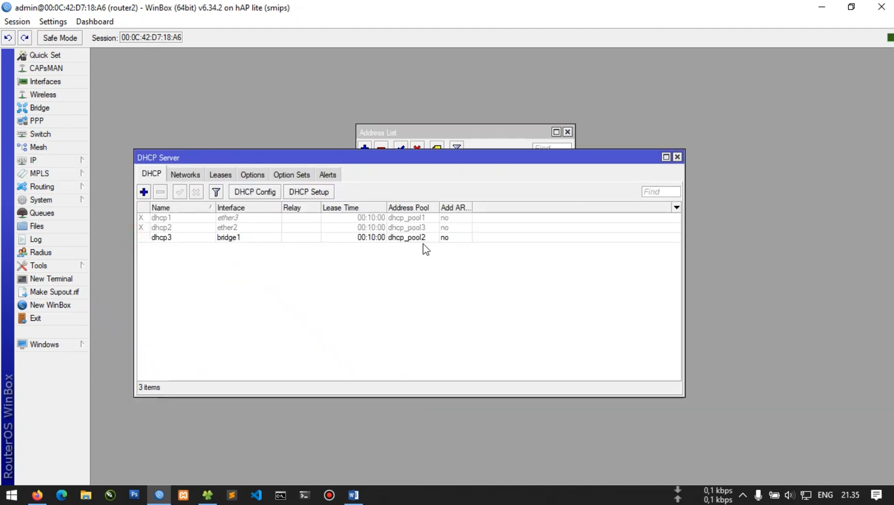
# Inspect the dhcp3 server and its networks, then remove dhcp3
pyautogui.doubleClick(312, 236)
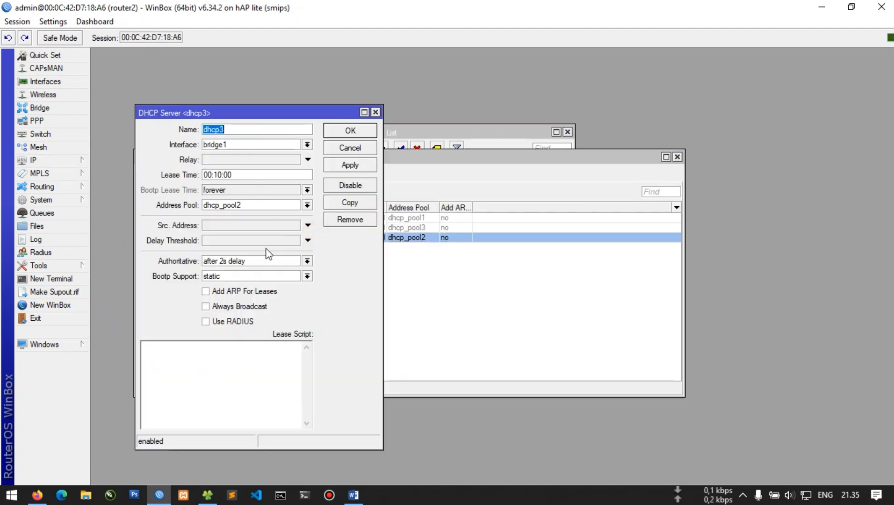
pyautogui.click(340, 150)
pyautogui.click(197, 175)
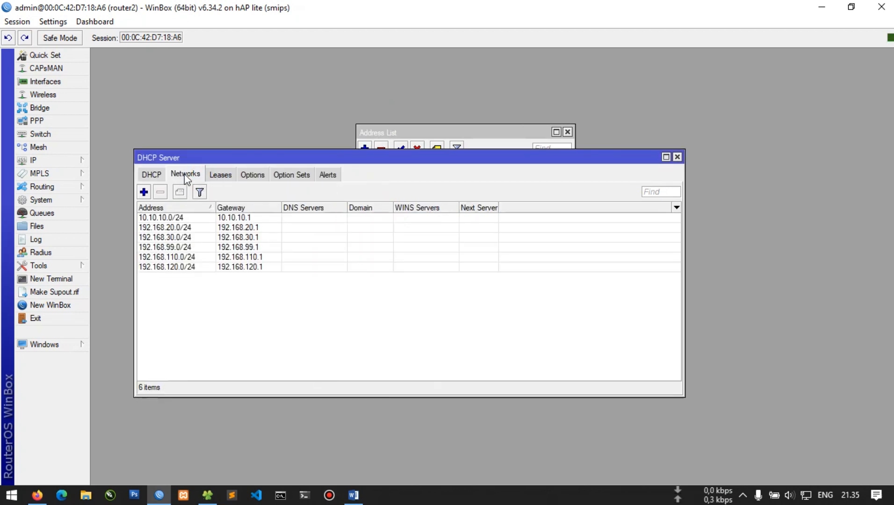
pyautogui.click(156, 175)
pyautogui.click(160, 192)
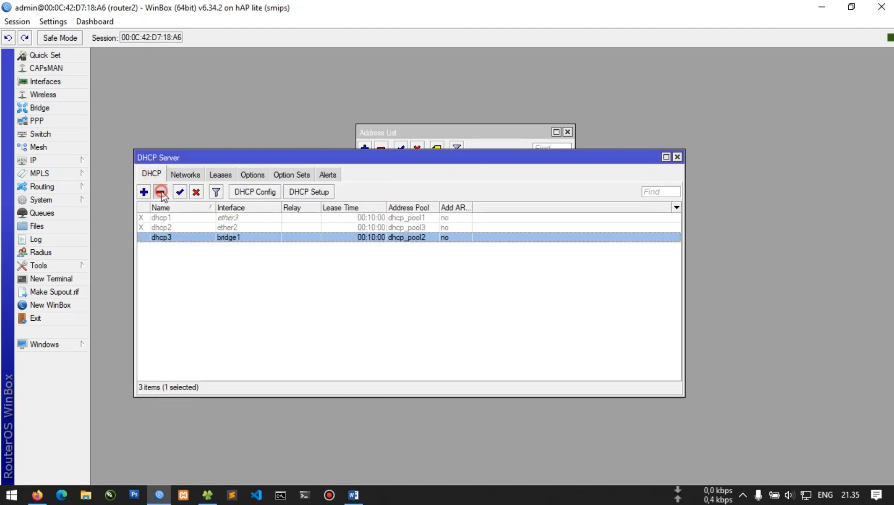
# Remove the dhcp_pool2 address pool from IP > Pool
pyautogui.click(56, 161)
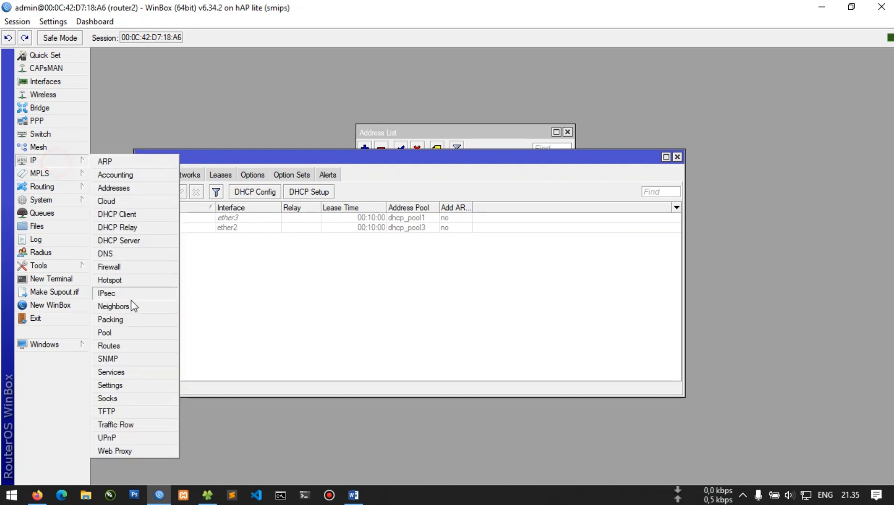
pyautogui.click(118, 334)
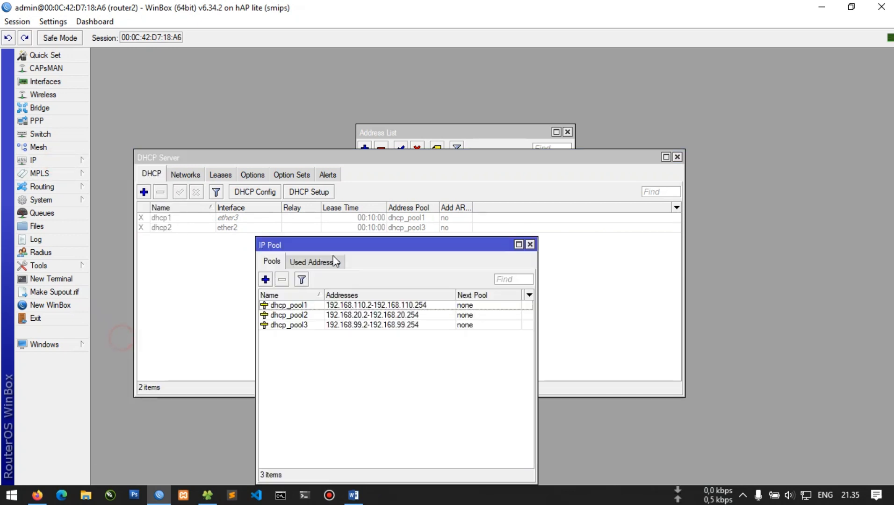
pyautogui.click(416, 315)
pyautogui.click(282, 279)
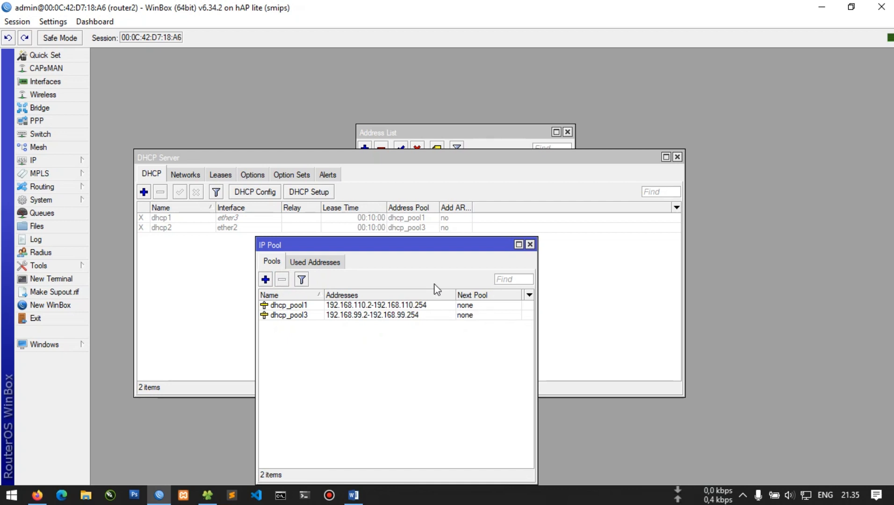
pyautogui.click(219, 286)
pyautogui.click(365, 442)
pyautogui.press('Escape')
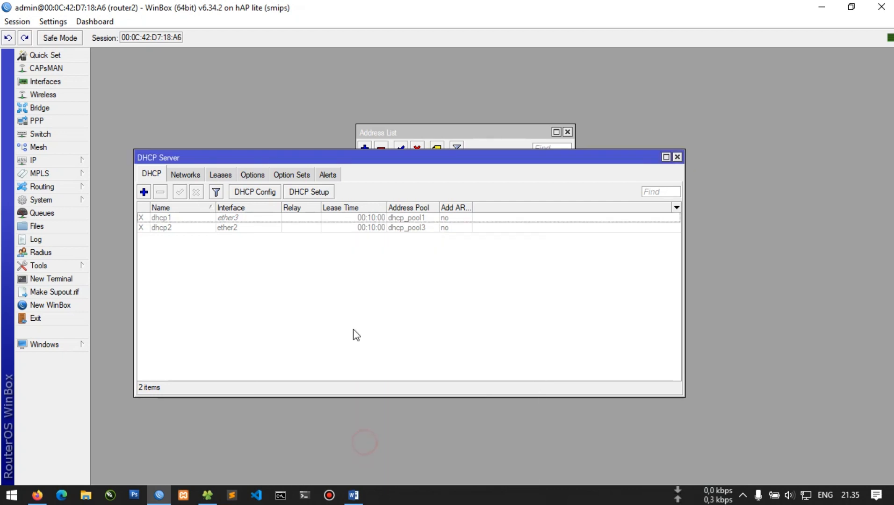
# Run DHCP Setup on bridge1, accepting gateway 192.168.21.1 and the other proposed defaults
pyautogui.click(302, 195)
pyautogui.click(512, 265)
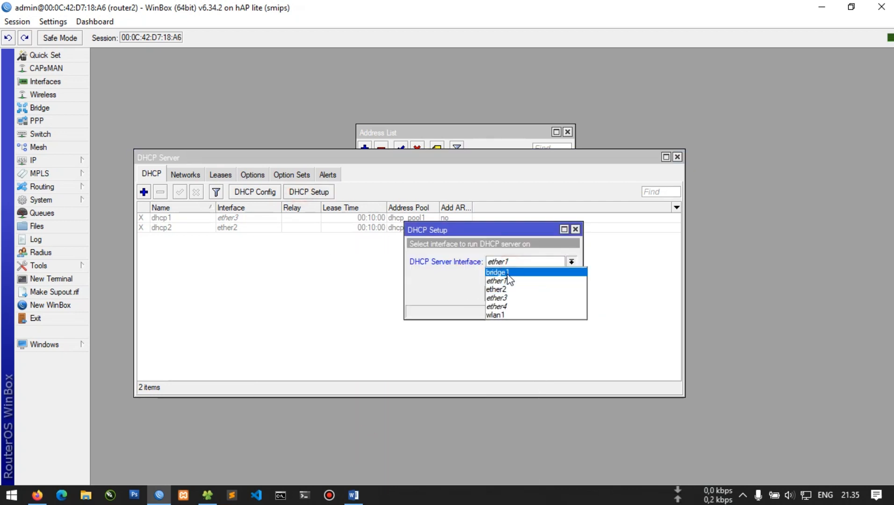
pyautogui.click(508, 273)
pyautogui.click(519, 293)
pyautogui.click(520, 294)
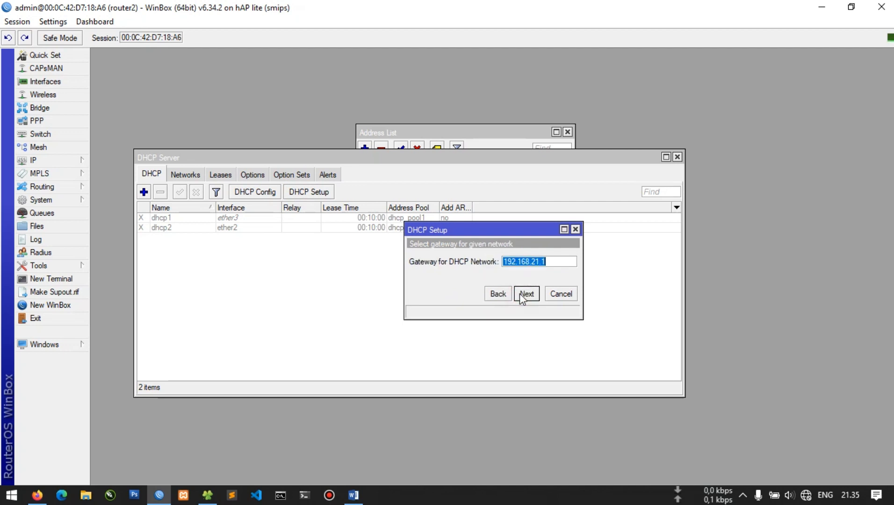
pyautogui.click(520, 294)
pyautogui.click(520, 294)
pyautogui.click(519, 293)
pyautogui.click(520, 294)
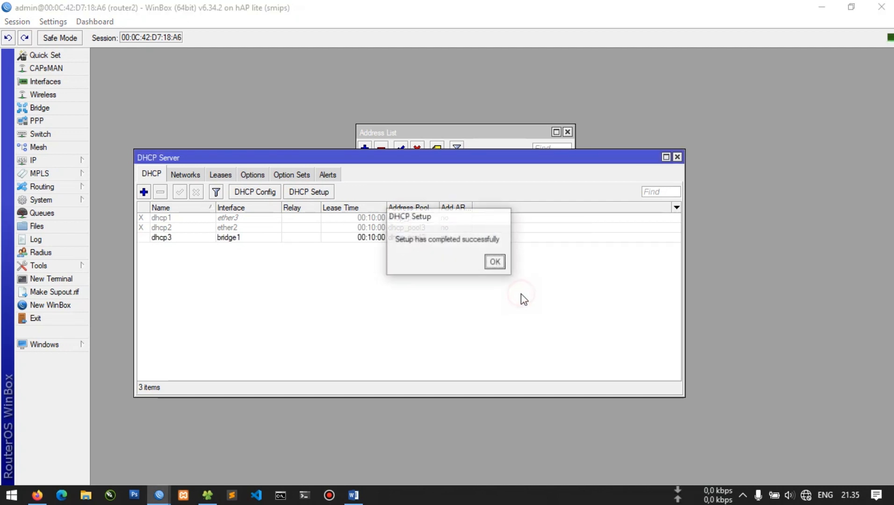
pyautogui.click(501, 262)
# Check the pool list and wireless tables, then minimize WinBox, Firefox and Word
pyautogui.click(60, 163)
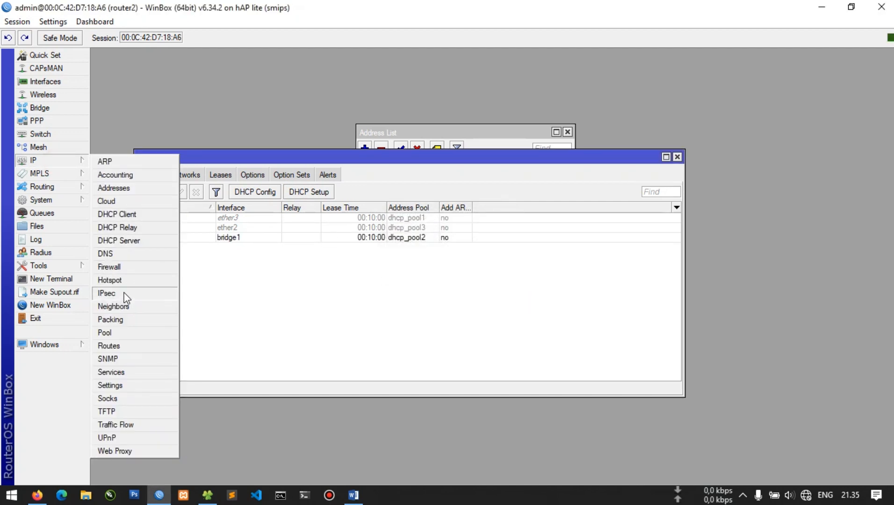
pyautogui.click(115, 334)
pyautogui.press('Escape')
pyautogui.press('Escape')
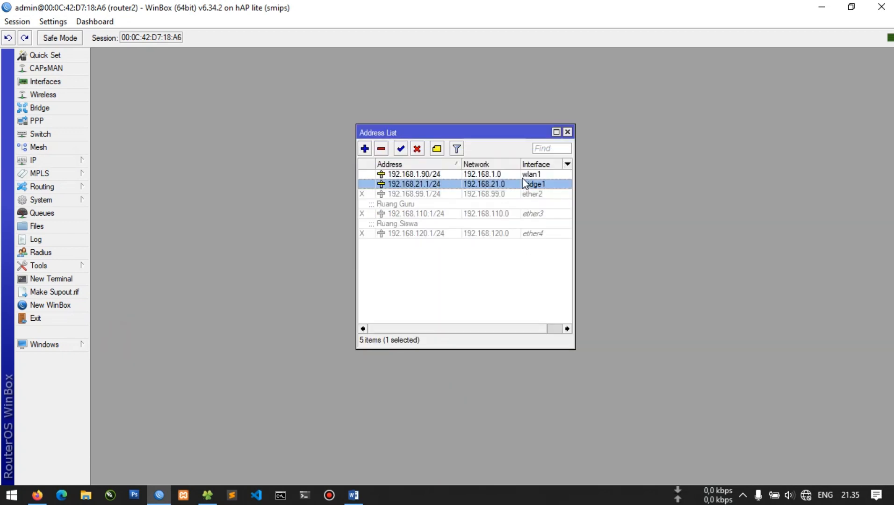
pyautogui.click(52, 95)
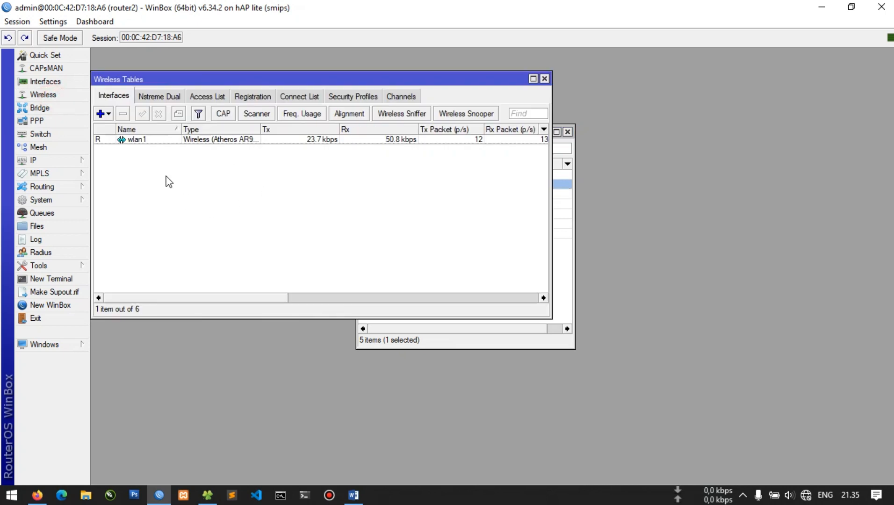
pyautogui.press('Escape')
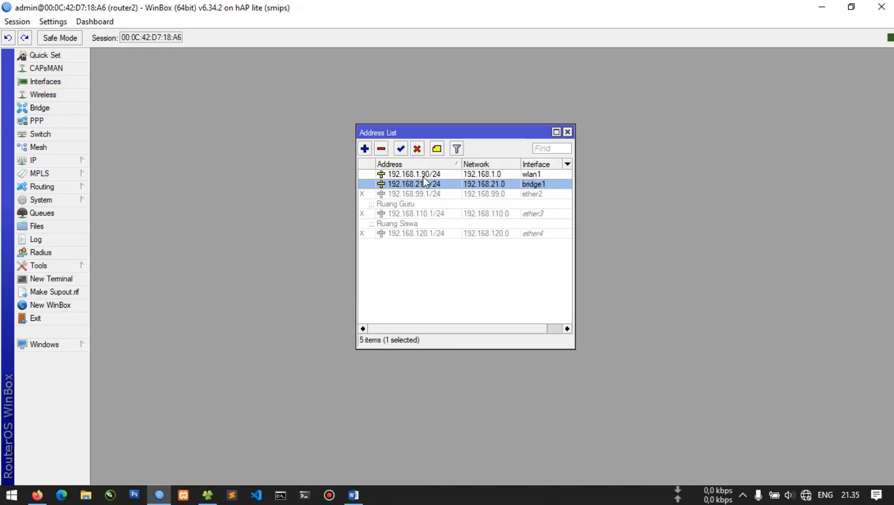
pyautogui.click(816, 10)
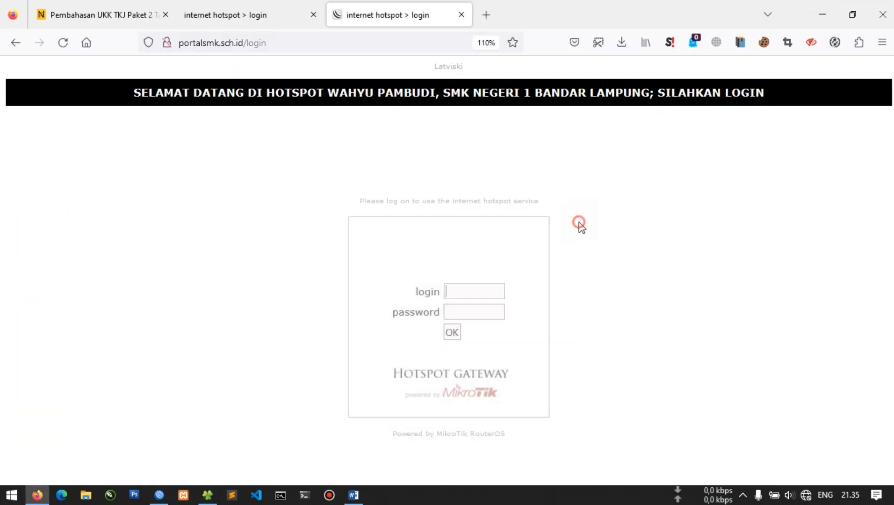
pyautogui.click(832, 3)
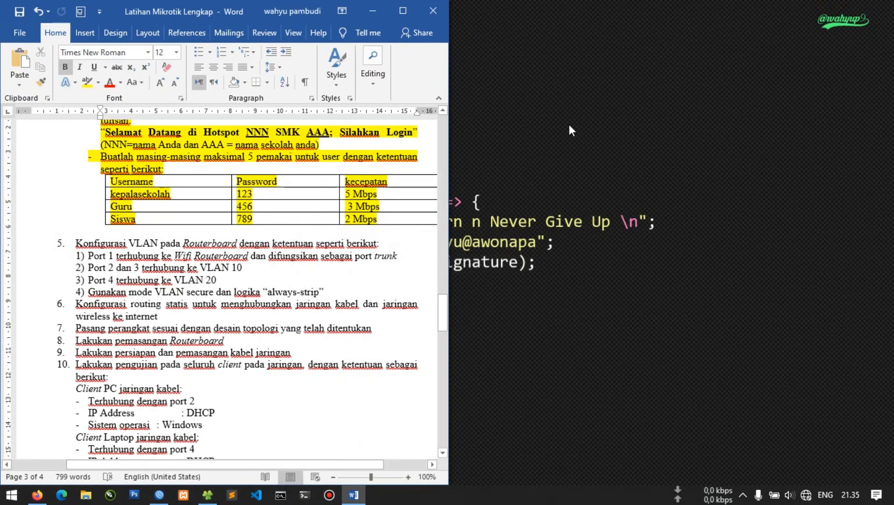
pyautogui.click(370, 10)
# Run ipconfig /renew in a maximized Command Prompt to renew the Ethernet DHCP lease
pyautogui.press('super+r')
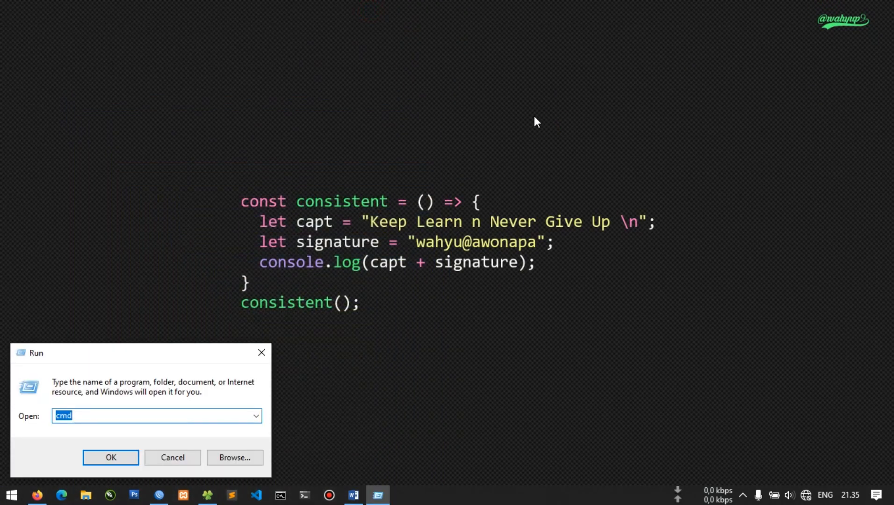
pyautogui.press('Return')
pyautogui.write('ipconfig /')
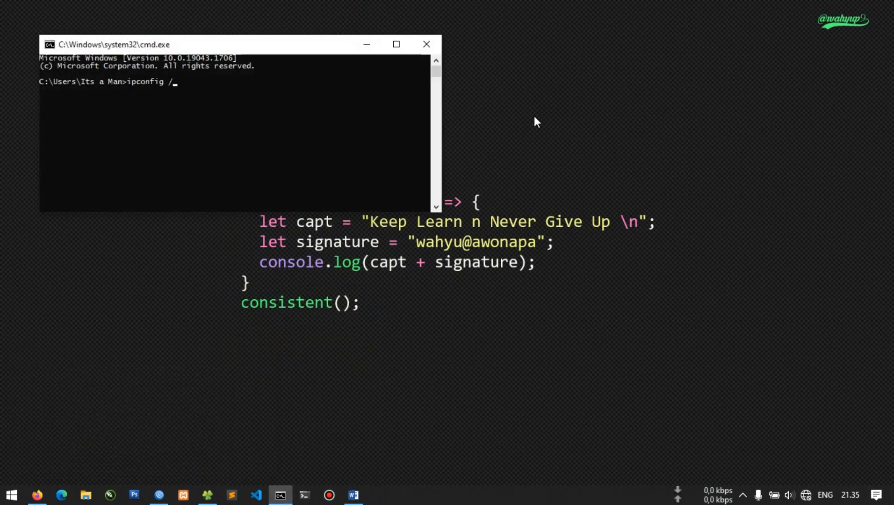
pyautogui.write('renew')
pyautogui.press('Return')
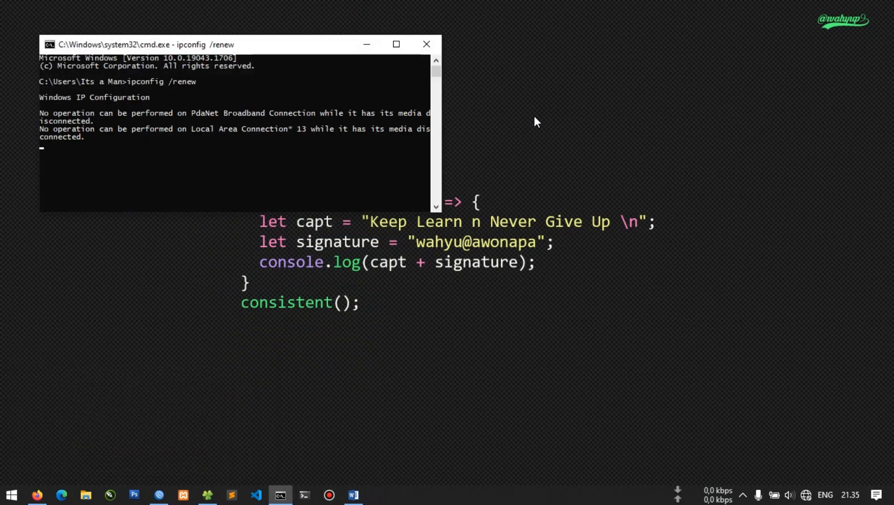
pyautogui.click(396, 43)
pyautogui.scroll(2, 478, 216)
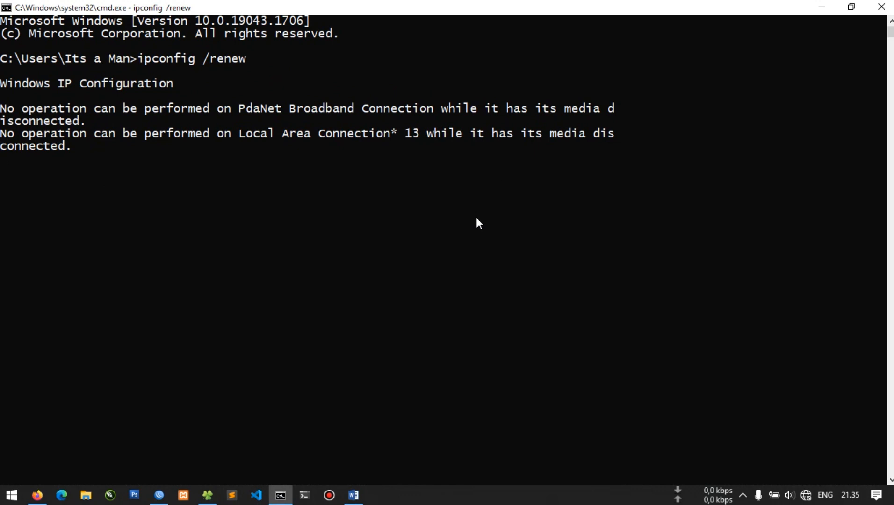
pyautogui.scroll(-1, 479, 217)
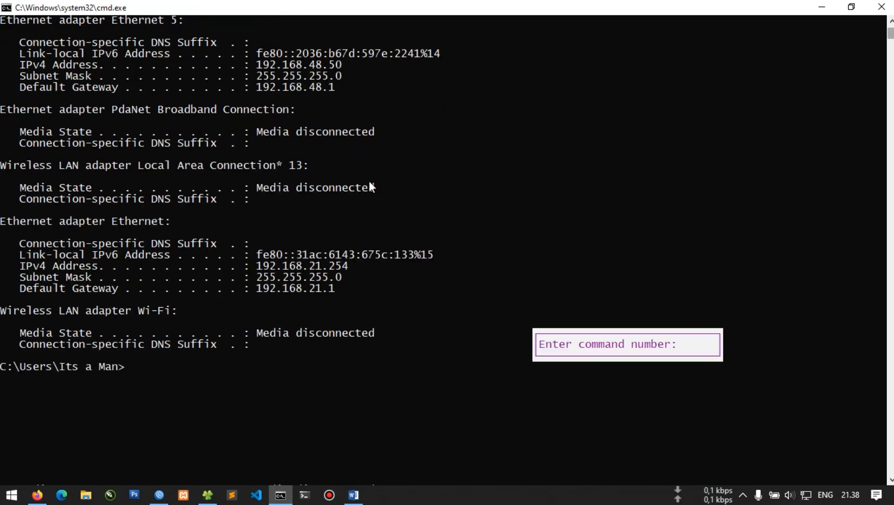
# Mark the new 192.168.21.254 address and 192.168.21.1 gateway in the output, then close Command Prompt
pyautogui.click(434, 236)
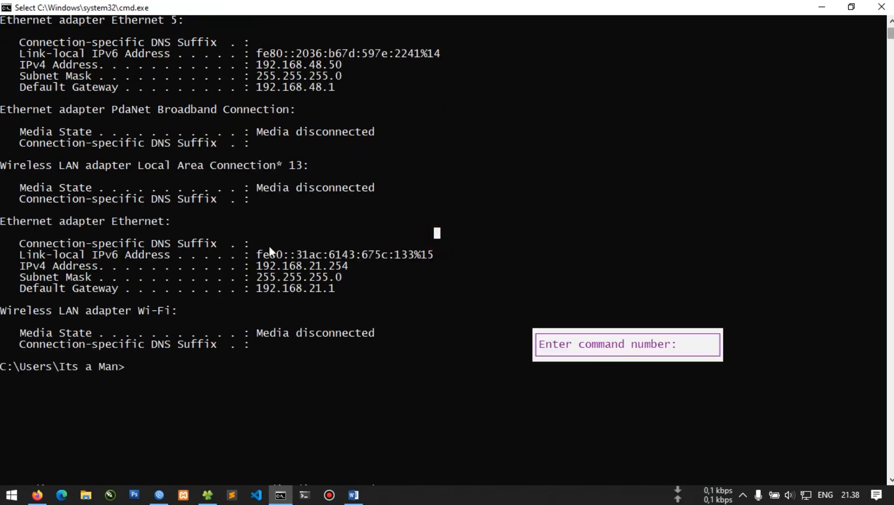
pyautogui.moveTo(19, 240); pyautogui.dragTo(243, 285)
pyautogui.moveTo(355, 317); pyautogui.dragTo(388, 300)
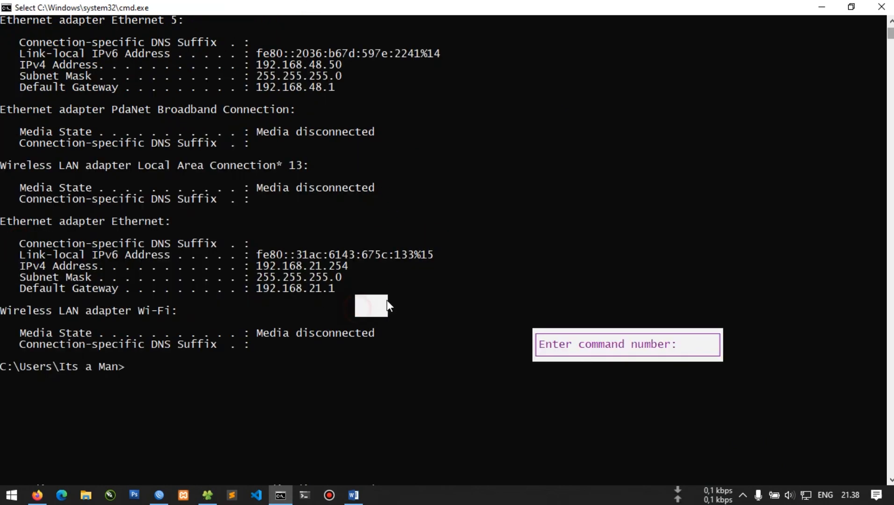
pyautogui.moveTo(297, 252); pyautogui.dragTo(340, 264)
pyautogui.click(351, 276)
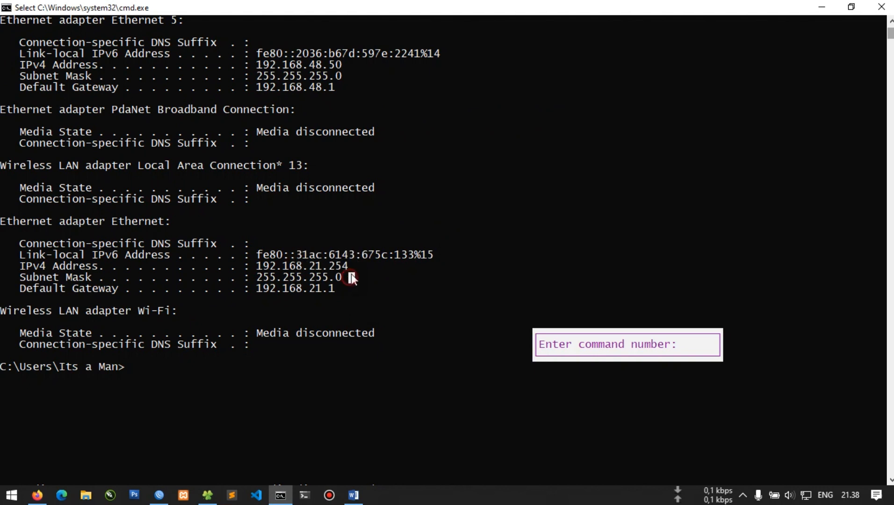
pyautogui.click(679, 274)
pyautogui.press('Escape')
pyautogui.press('Escape')
pyautogui.click(881, 7)
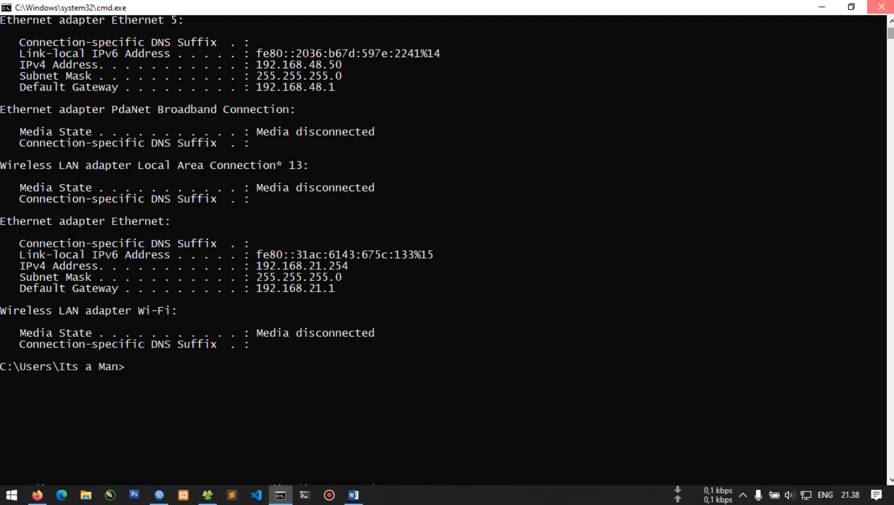
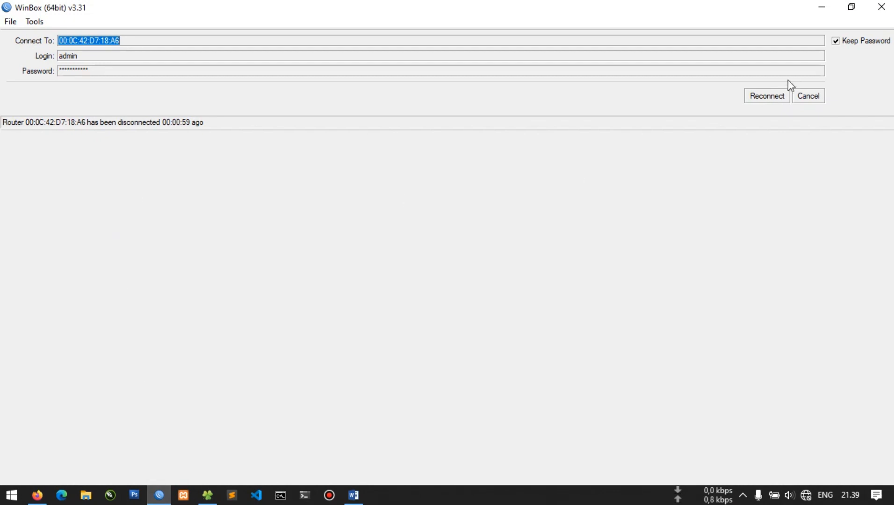
# Reconnect to neighbour 64:D1:54:F3:D5:F7 with a blank password, then check the ether1 address
pyautogui.click(803, 98)
pyautogui.doubleClick(155, 71)
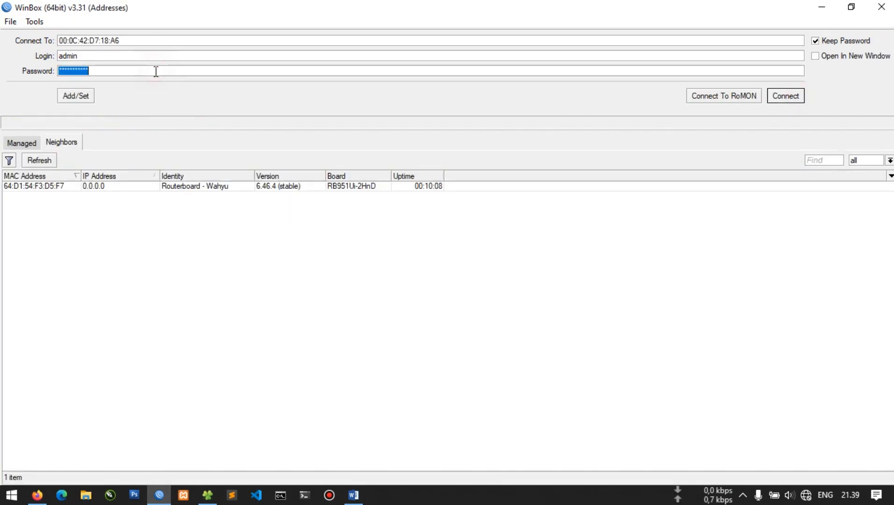
pyautogui.press('BackSpace')
pyautogui.doubleClick(75, 185)
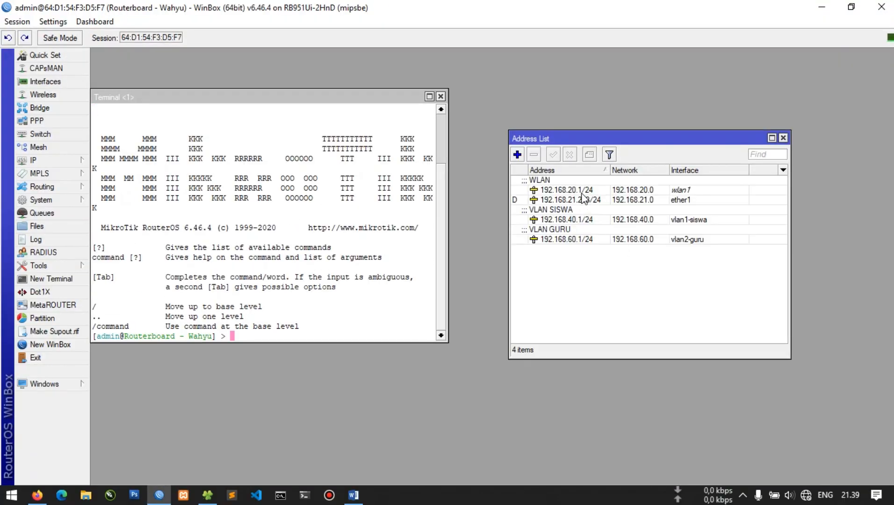
pyautogui.click(603, 205)
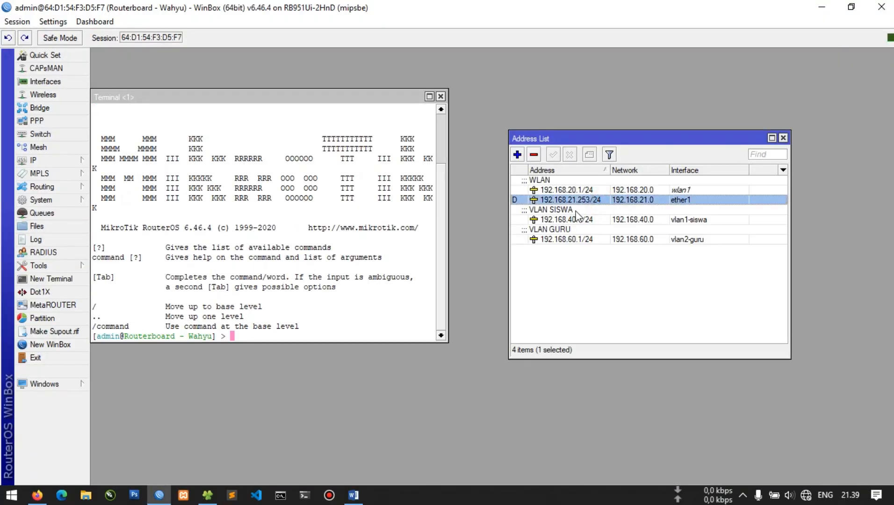
pyautogui.click(285, 273)
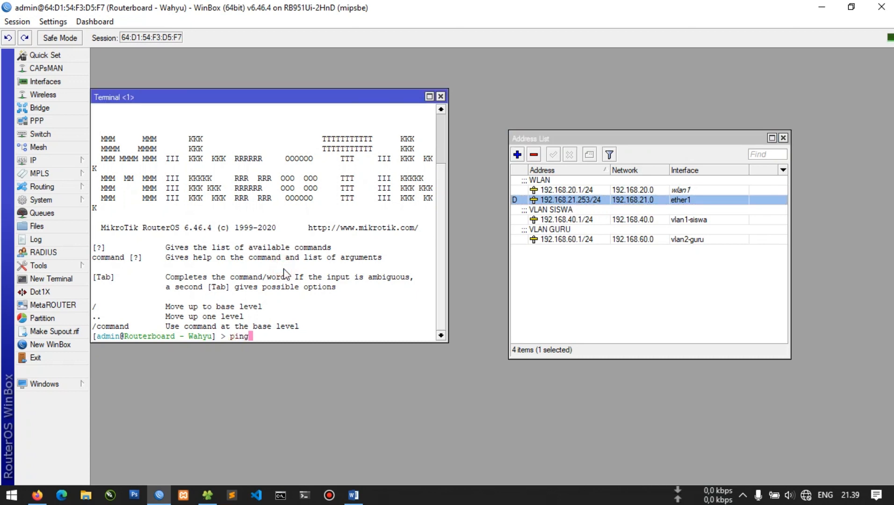
# Ping google.com from the router terminal until replies arrive with 0% loss, then stop it
pyautogui.write('ping google.com')
pyautogui.press('Return')
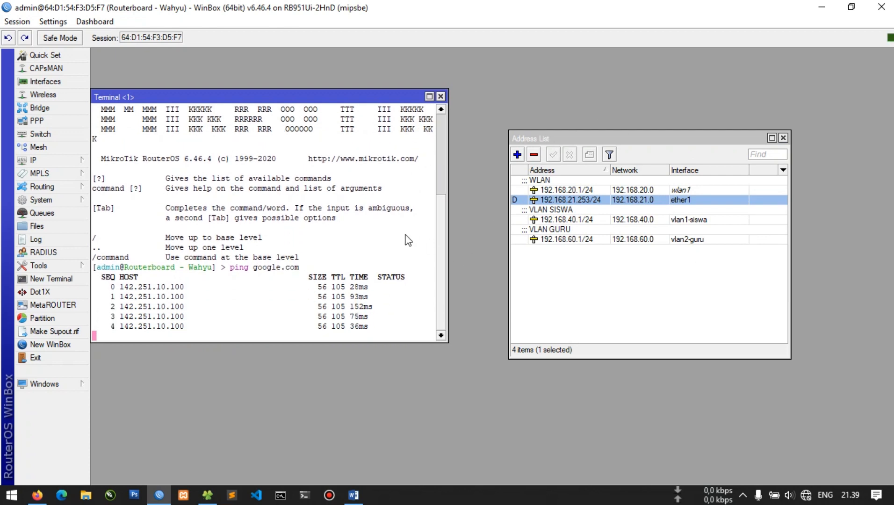
pyautogui.hotkey('ctrl', 'c')
# Review the ether1 and wlan1 192.168.20.1/24 addresses, then close the Terminal and Address List
pyautogui.click(580, 199)
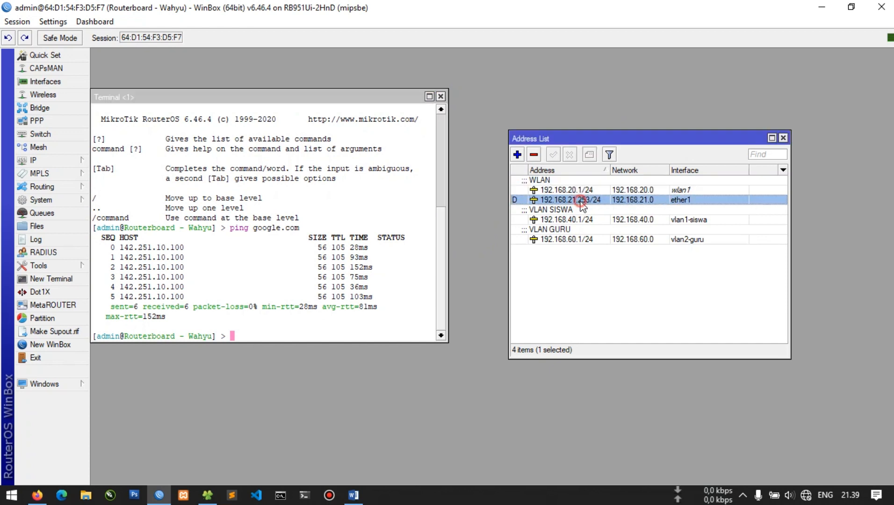
pyautogui.click(571, 193)
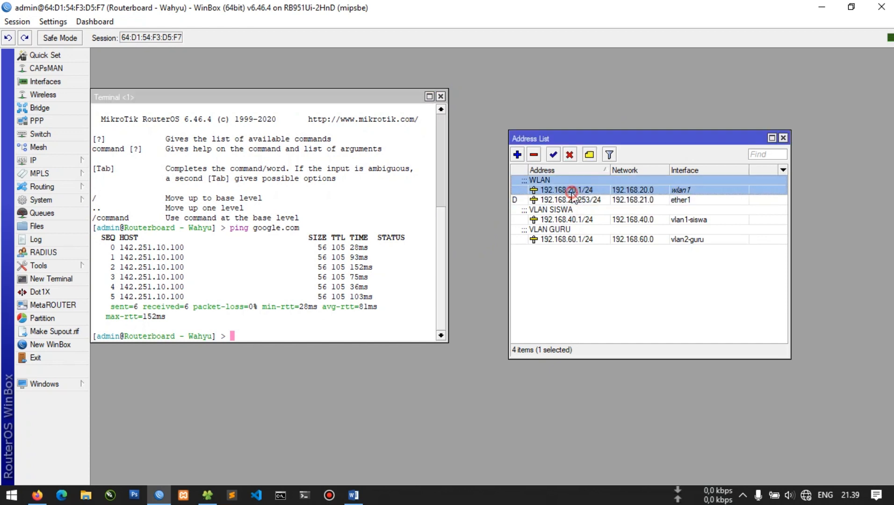
pyautogui.click(440, 96)
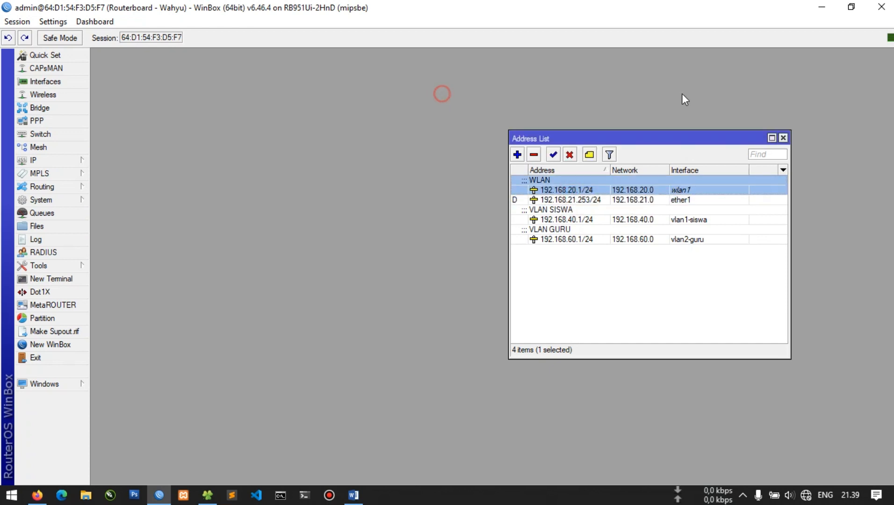
pyautogui.click(783, 138)
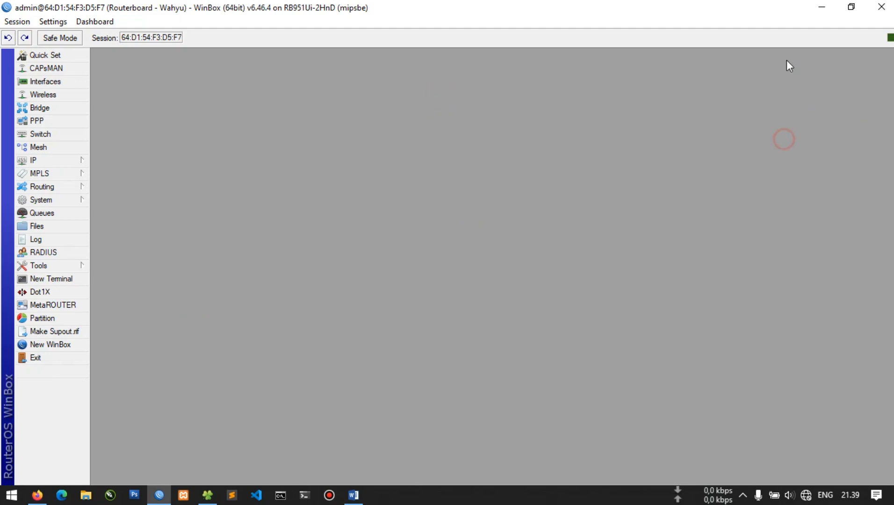
# Cancel the pending router reconnect and quit WinBox entirely
pyautogui.click(822, 8)
pyautogui.click(164, 491)
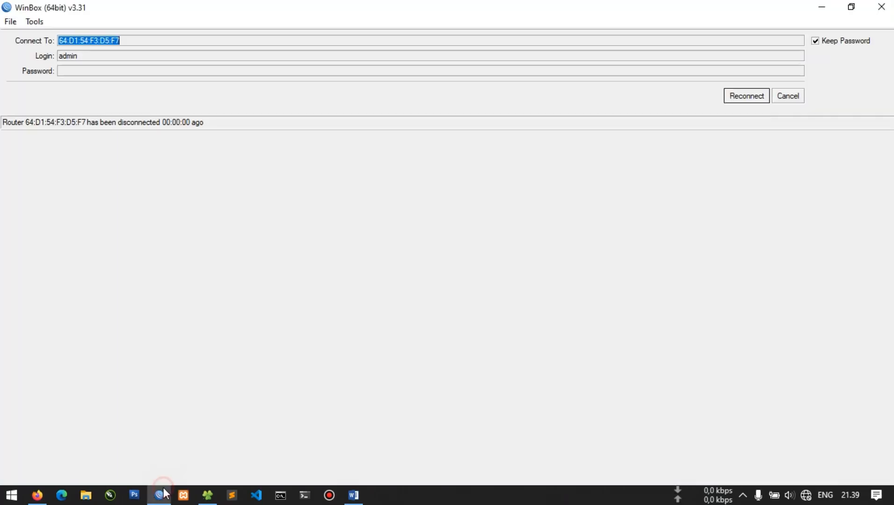
pyautogui.click(788, 99)
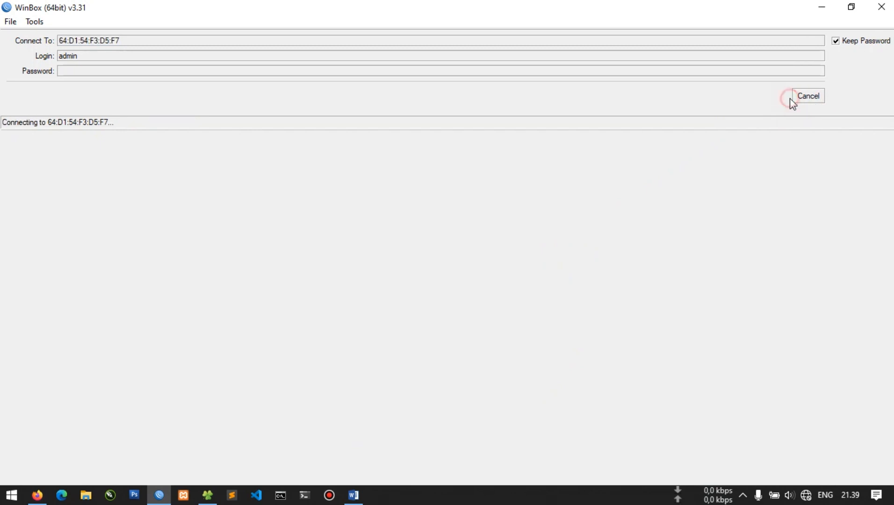
pyautogui.click(805, 99)
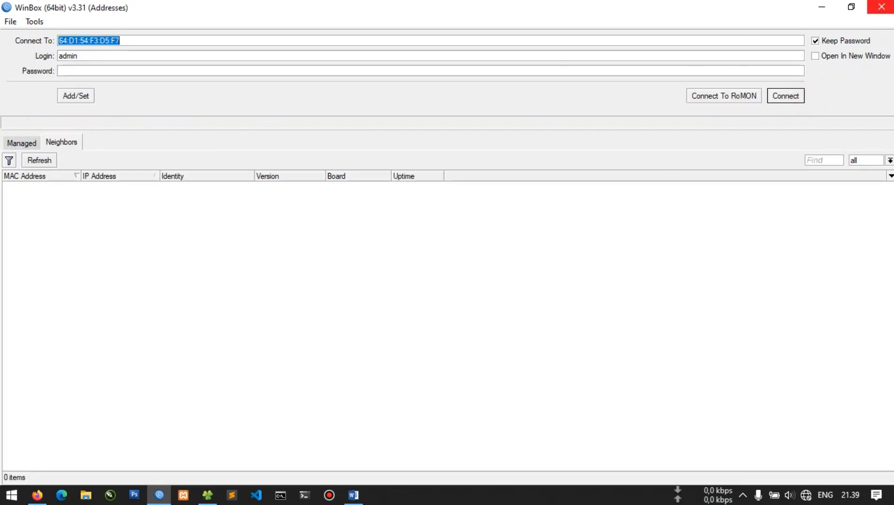
pyautogui.click(881, 7)
# Bring up the Word task list at the hotspot users and speed limits table
pyautogui.click(354, 493)
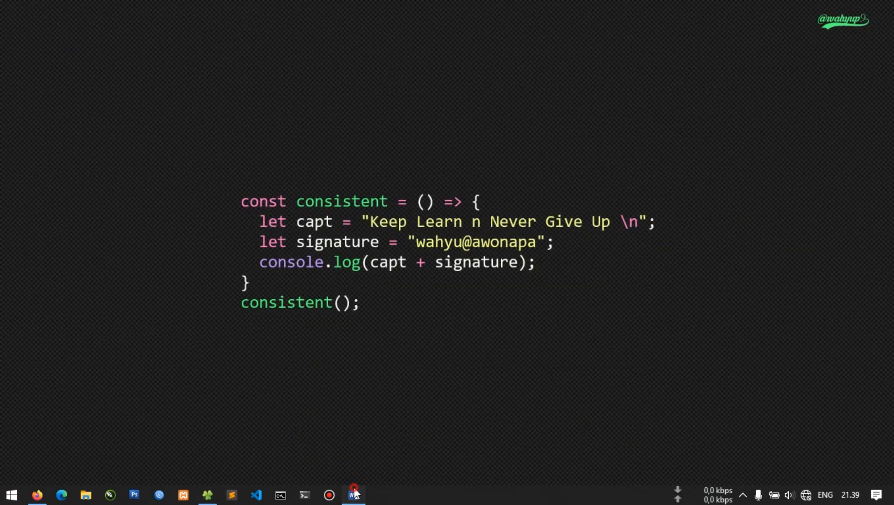
pyautogui.scroll(-2, 265, 318)
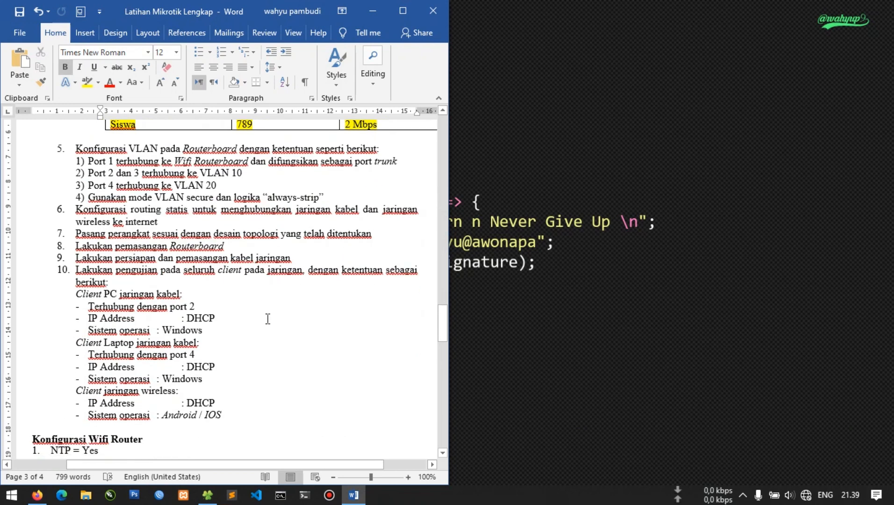
pyautogui.scroll(6, 269, 267)
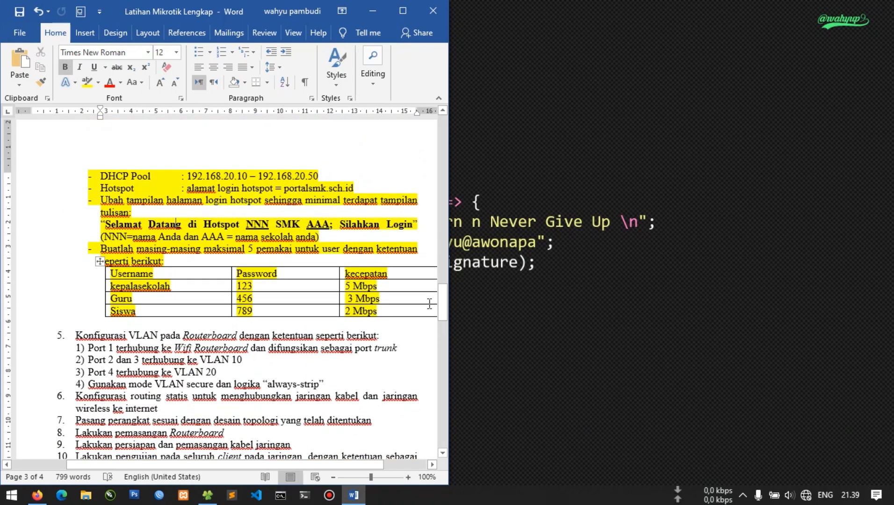
pyautogui.click(805, 495)
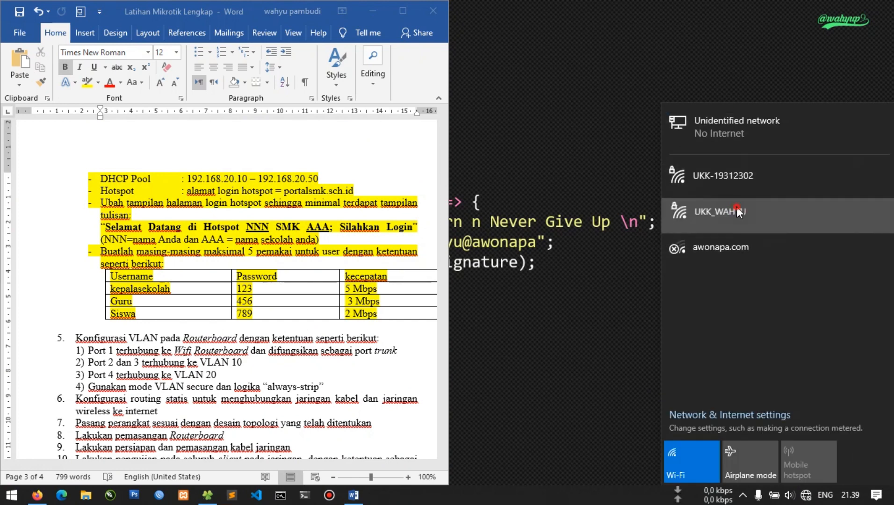
# Connect the laptop to the UKK_ hotspot Wi-Fi network
pyautogui.click(736, 208)
pyautogui.click(846, 273)
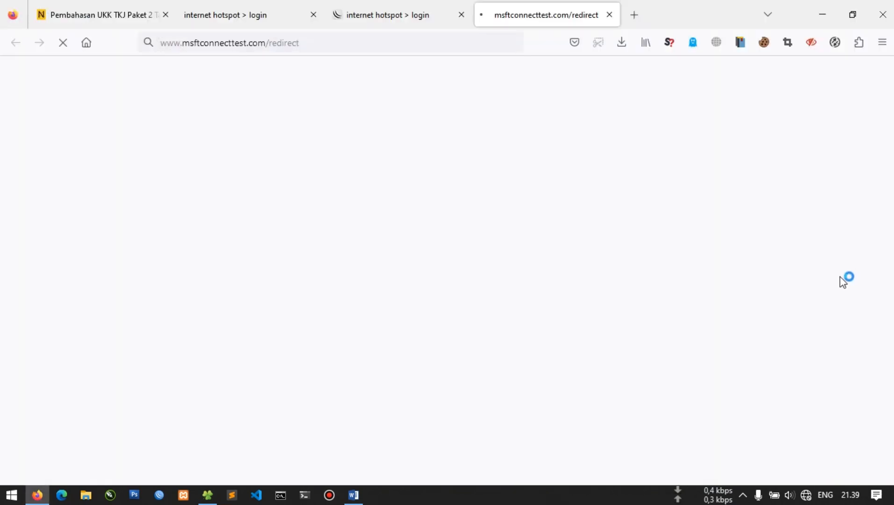
# Close the stale hotspot login tabs and briefly preview the login page in phone-sized view
pyautogui.click(320, 16)
pyautogui.click(319, 16)
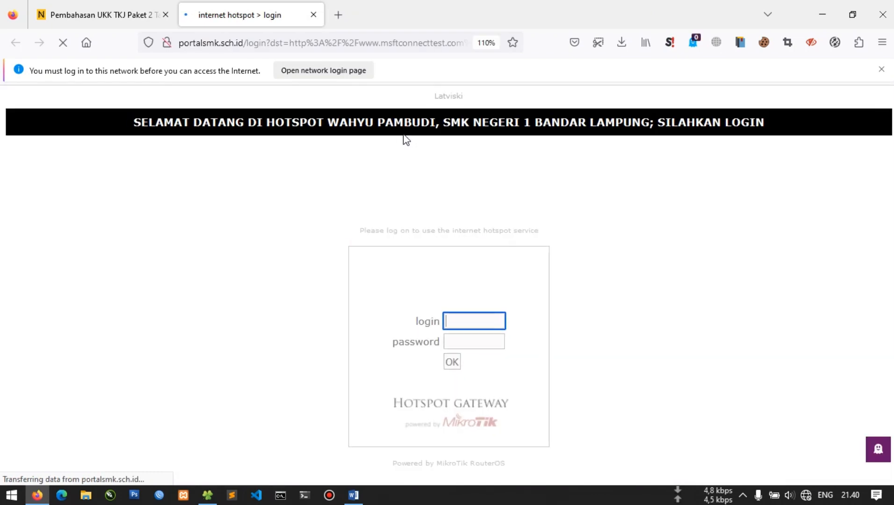
pyautogui.click(216, 179)
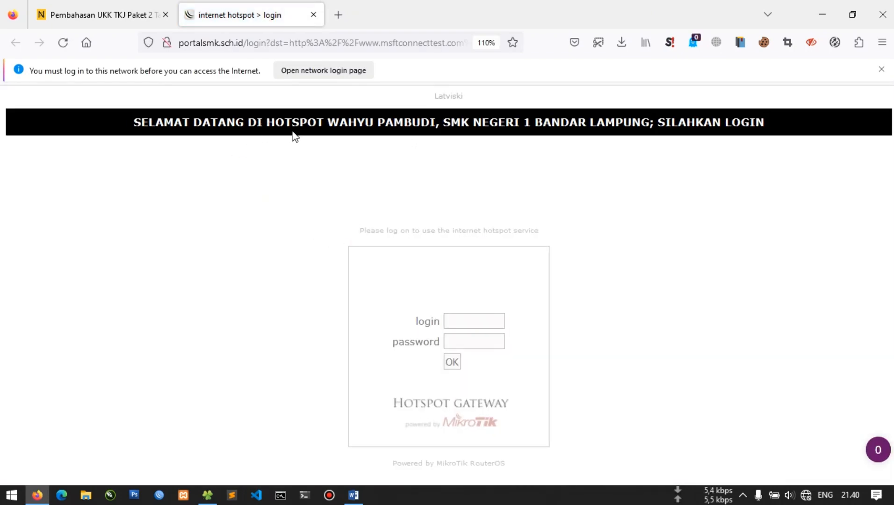
pyautogui.hotkey('ctrl', 'shift', 'm')
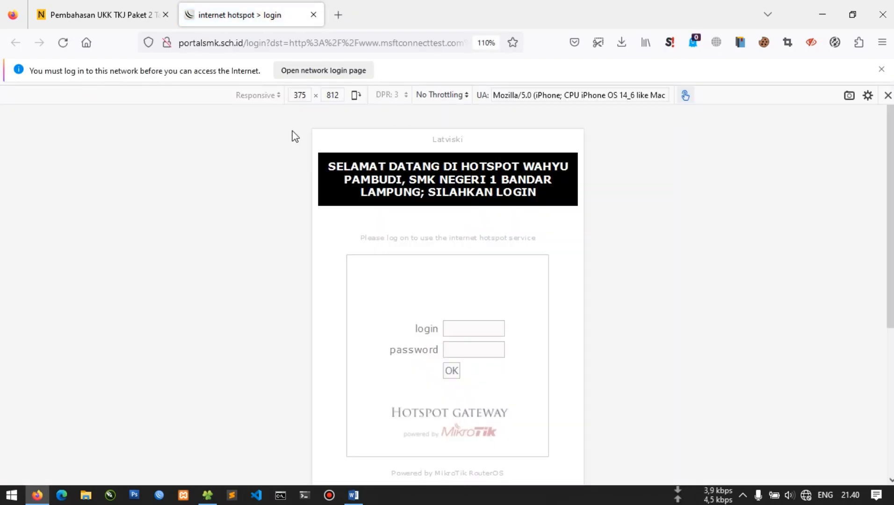
pyautogui.scroll(-5, 480, 210)
pyautogui.scroll(5, 475, 212)
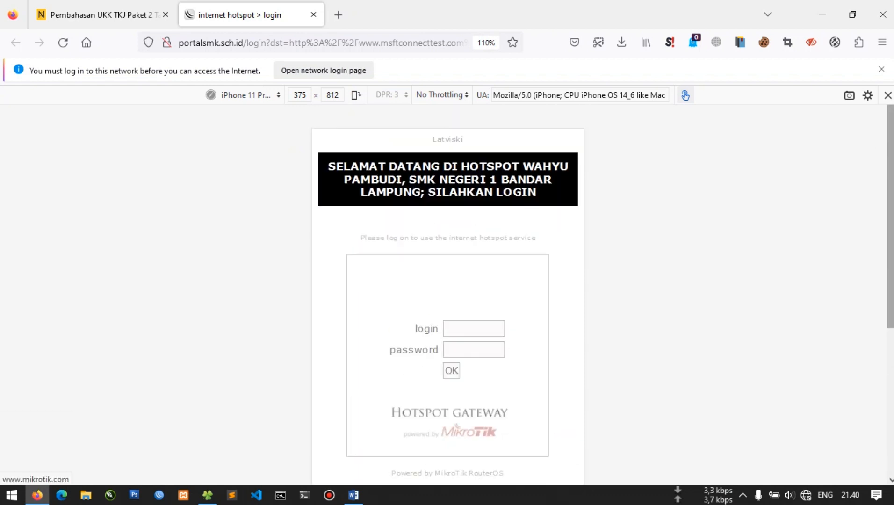
pyautogui.hotkey('ctrl', 'shift', 'm')
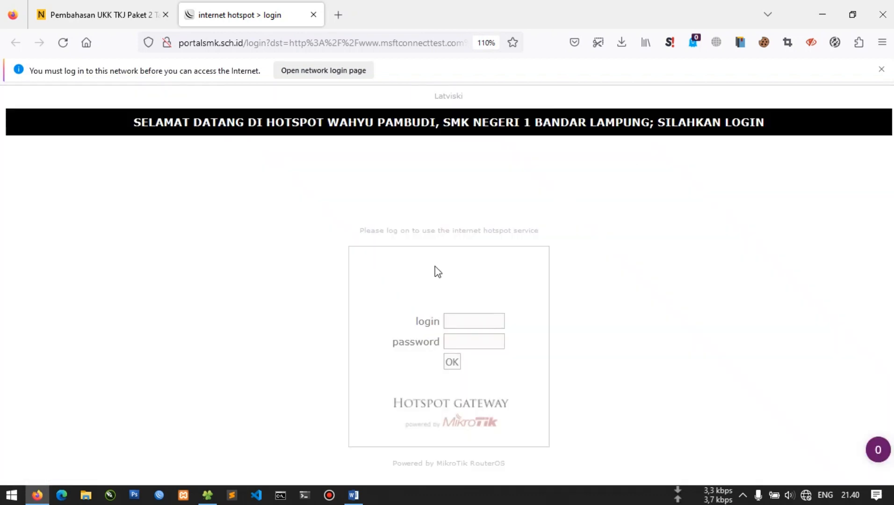
# Sign into the hotspot as kepalasekolah with the account password, declining to save the login
pyautogui.click(488, 315)
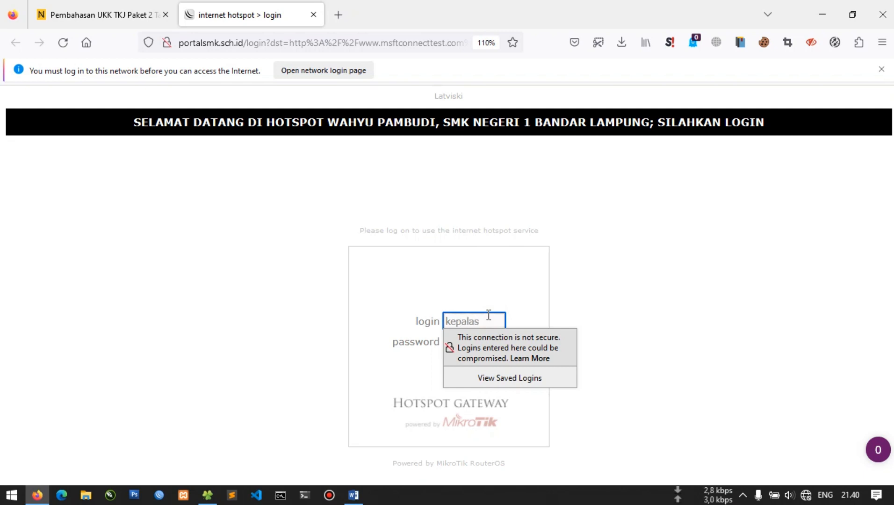
pyautogui.write('kepalasekolah')
pyautogui.press('Tab')
pyautogui.write('ke')
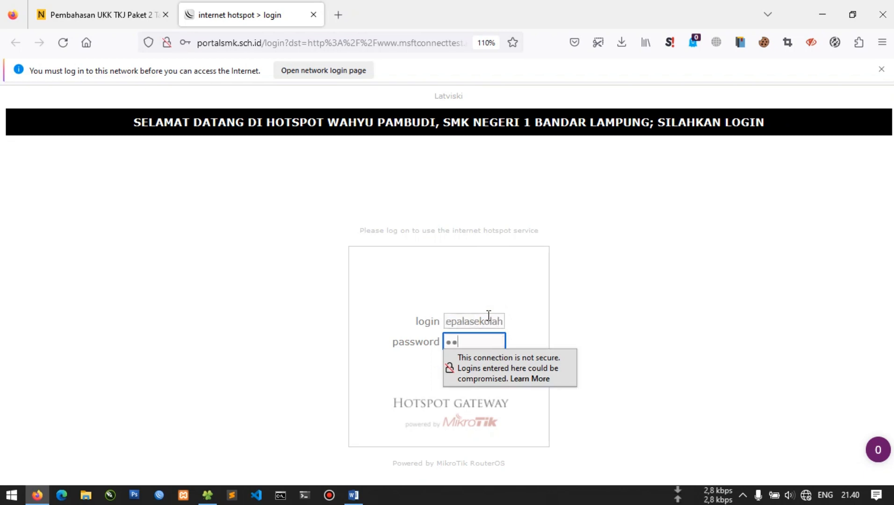
pyautogui.click(452, 365)
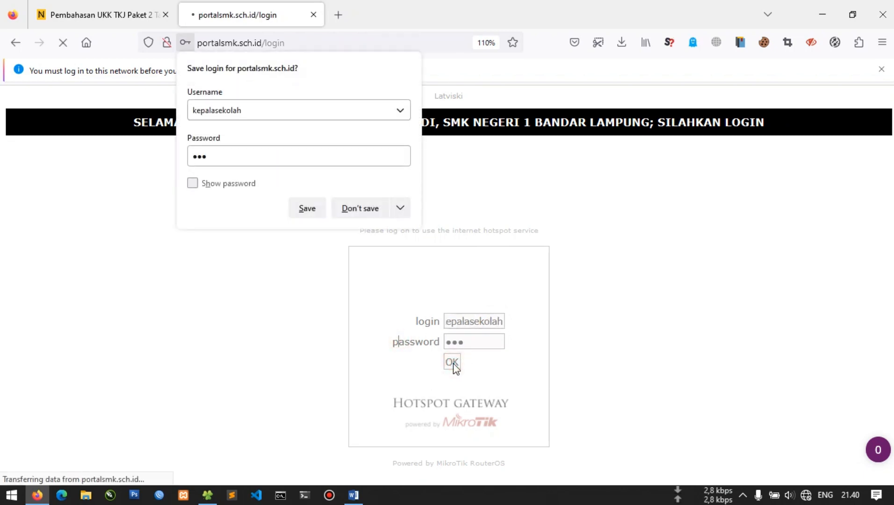
pyautogui.click(244, 312)
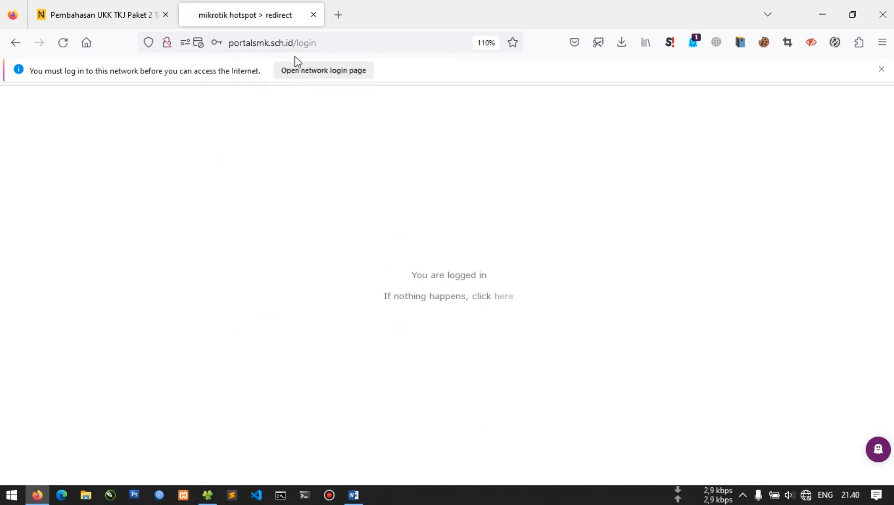
# Google-search speedtest in a new tab, close the MSN tab, and minimize Firefox
pyautogui.click(336, 15)
pyautogui.write('spee')
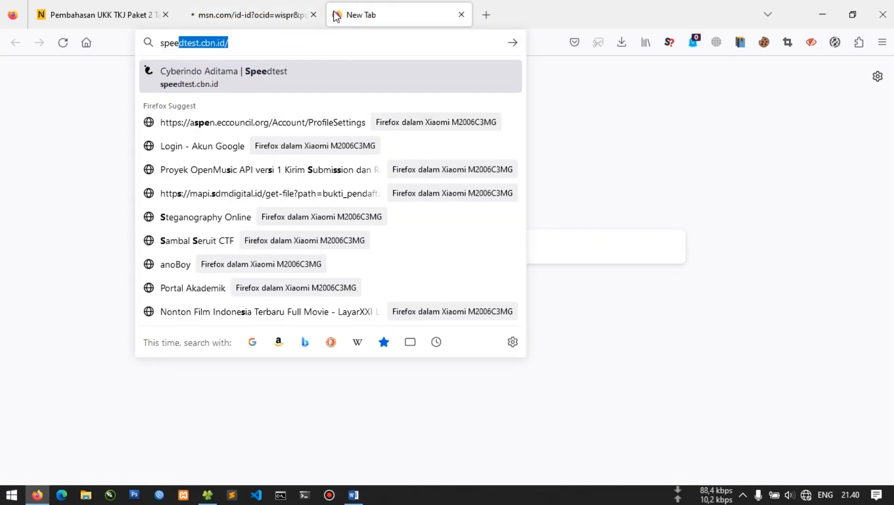
pyautogui.write('dtest')
pyautogui.press('Delete')
pyautogui.press('Return')
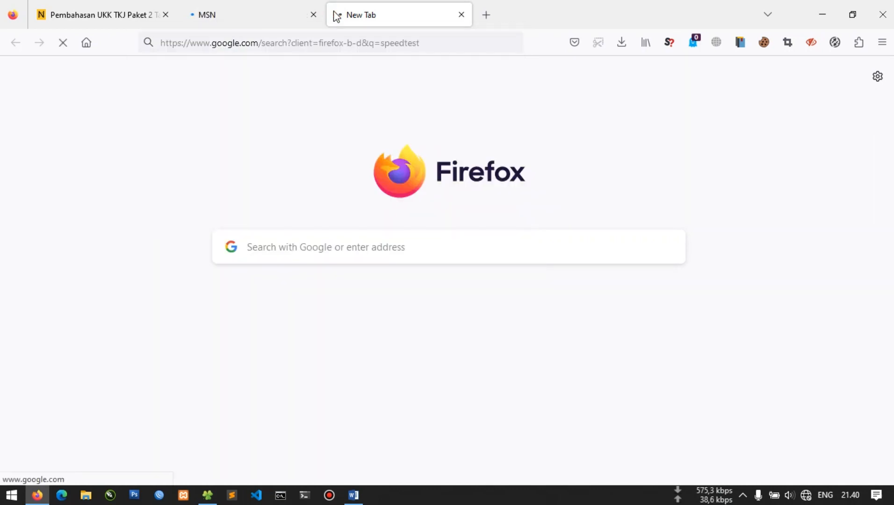
pyautogui.click(313, 15)
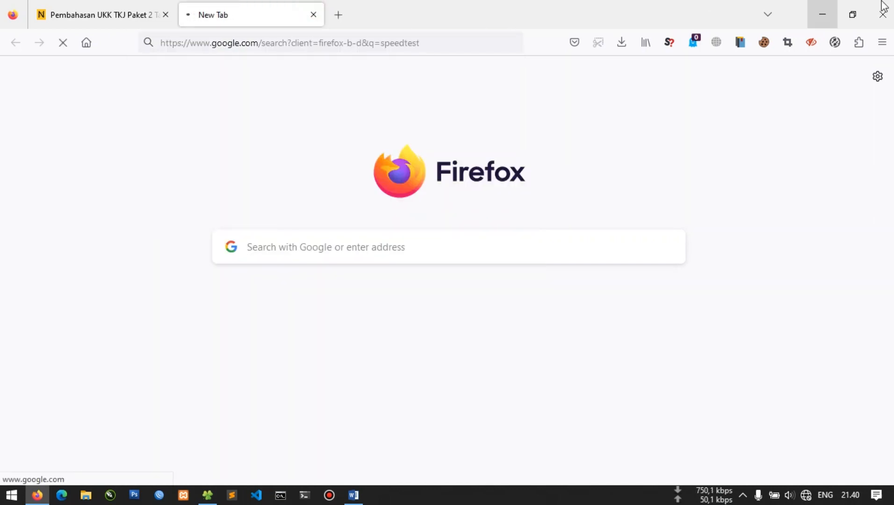
pyautogui.click(837, 10)
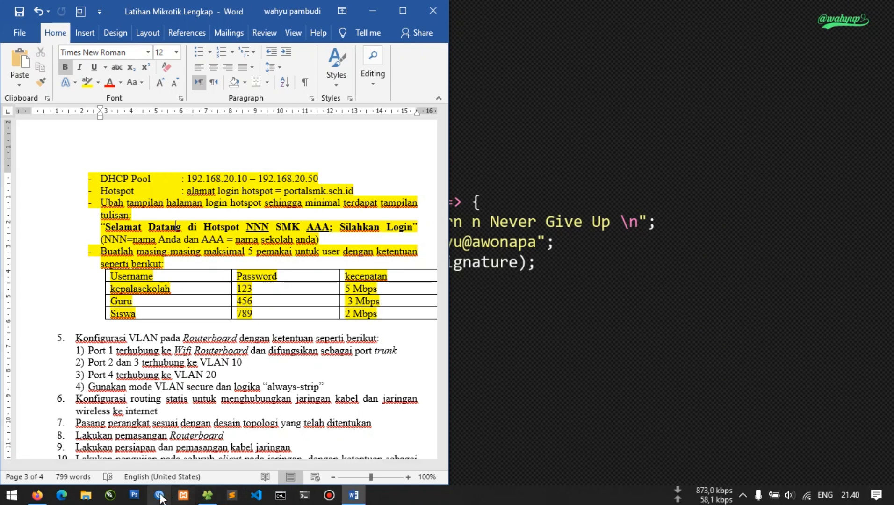
# Connect WinBox to router 192.168.20.1 and confirm the hotspot-kepalasekolah simple queue is 5M/5M
pyautogui.click(159, 495)
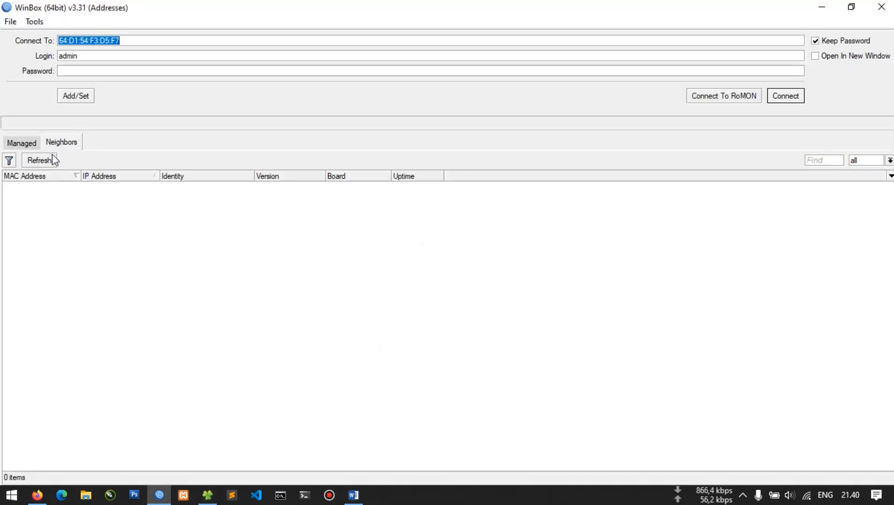
pyautogui.click(51, 157)
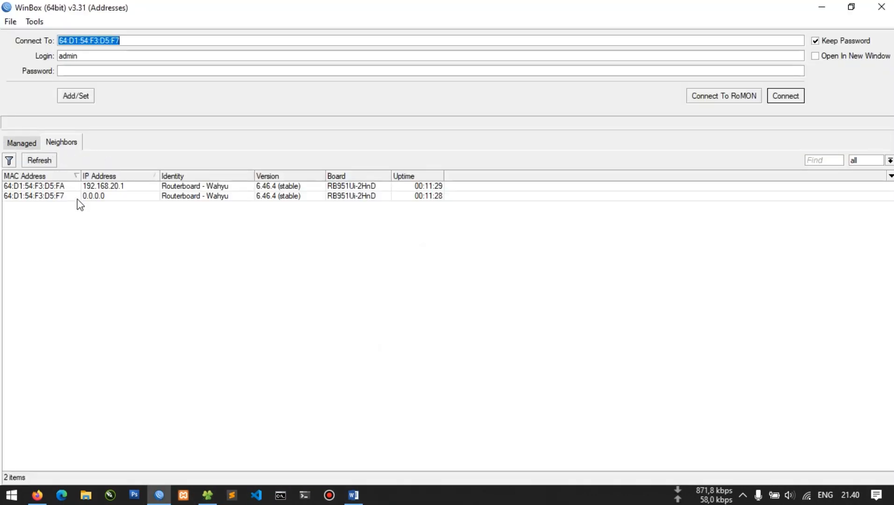
pyautogui.doubleClick(62, 187)
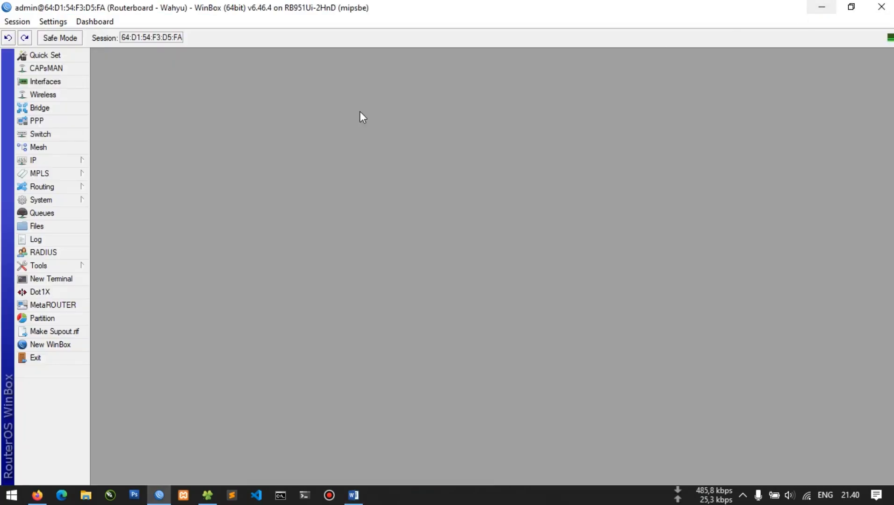
pyautogui.click(49, 214)
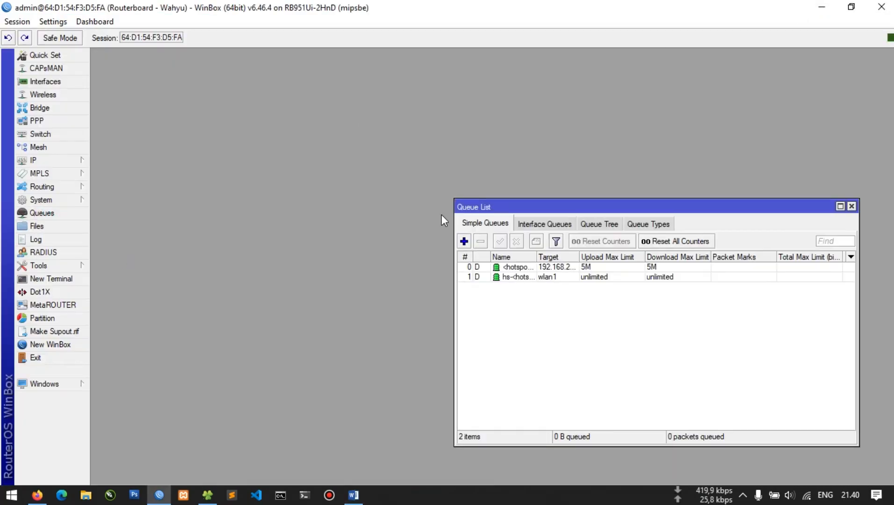
pyautogui.moveTo(503, 211); pyautogui.dragTo(297, 182)
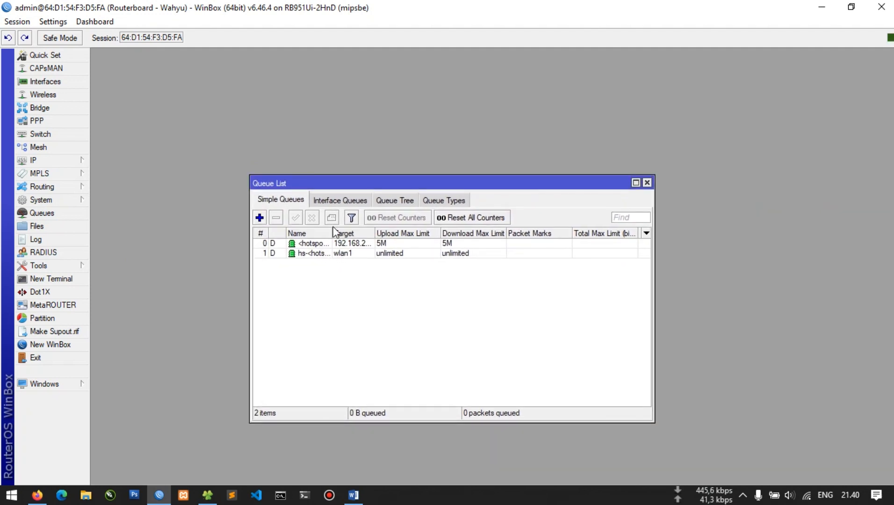
pyautogui.moveTo(333, 229); pyautogui.dragTo(387, 230)
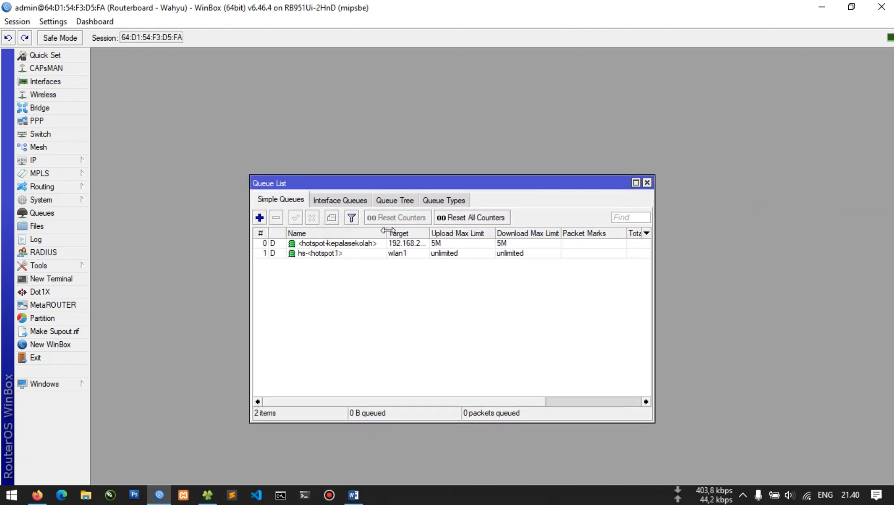
pyautogui.click(306, 244)
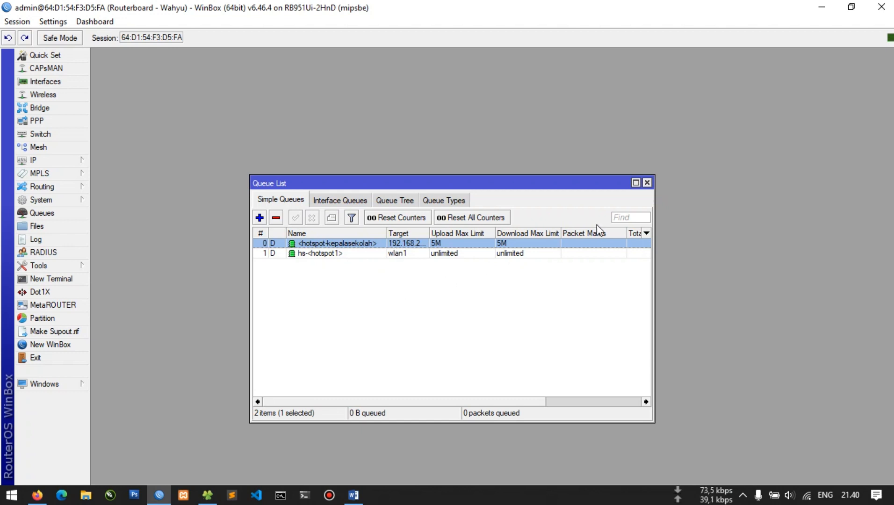
pyautogui.click(822, 7)
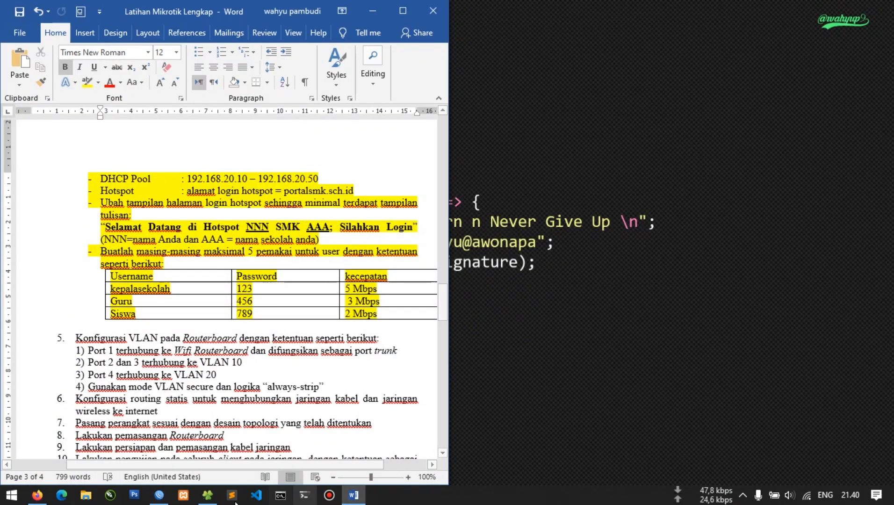
# Run Google's speed test, getting about 4.87 Mbps download, with WinBox's queue list alongside
pyautogui.click(38, 495)
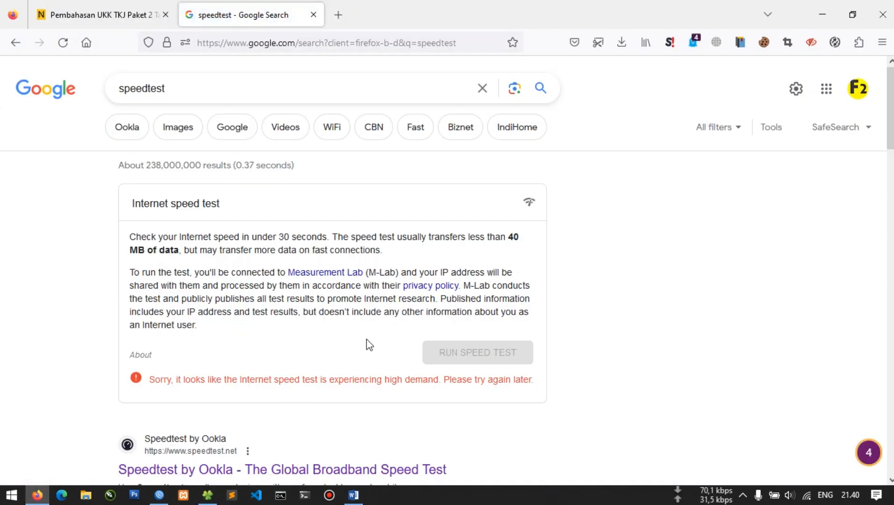
pyautogui.click(62, 43)
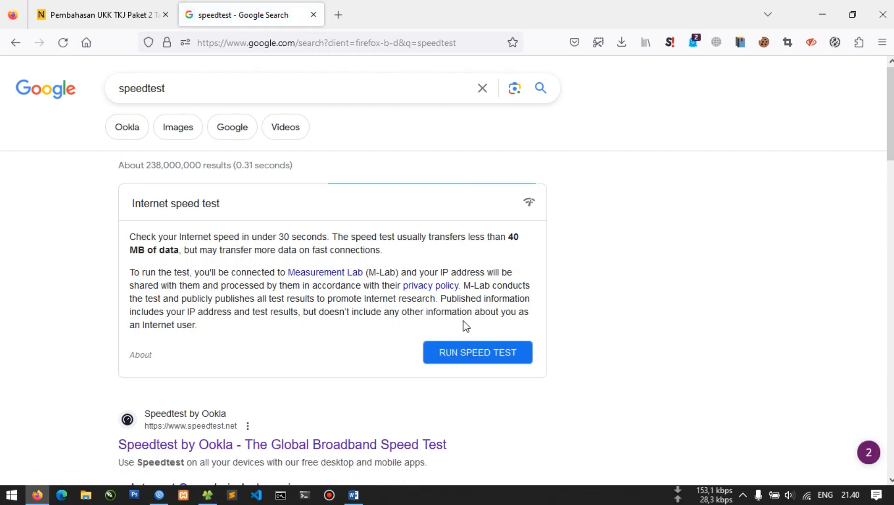
pyautogui.click(479, 358)
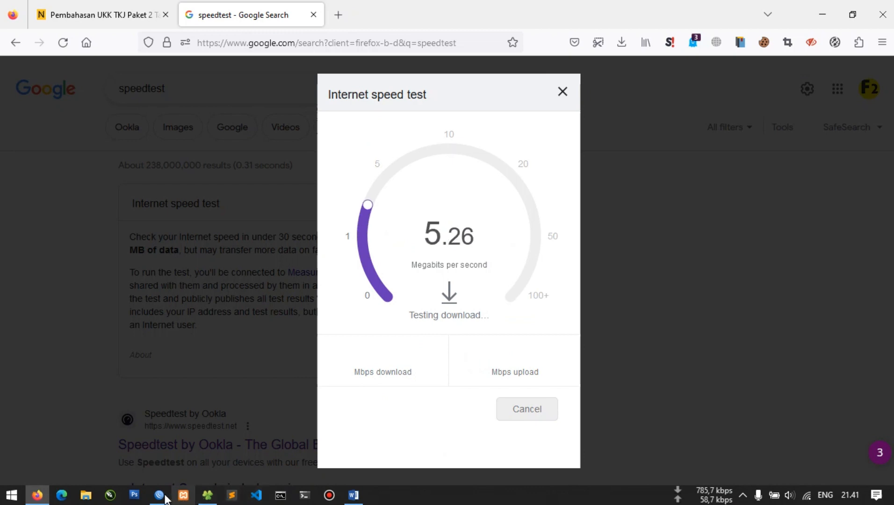
pyautogui.click(159, 494)
pyautogui.moveTo(435, 8); pyautogui.dragTo(737, 70)
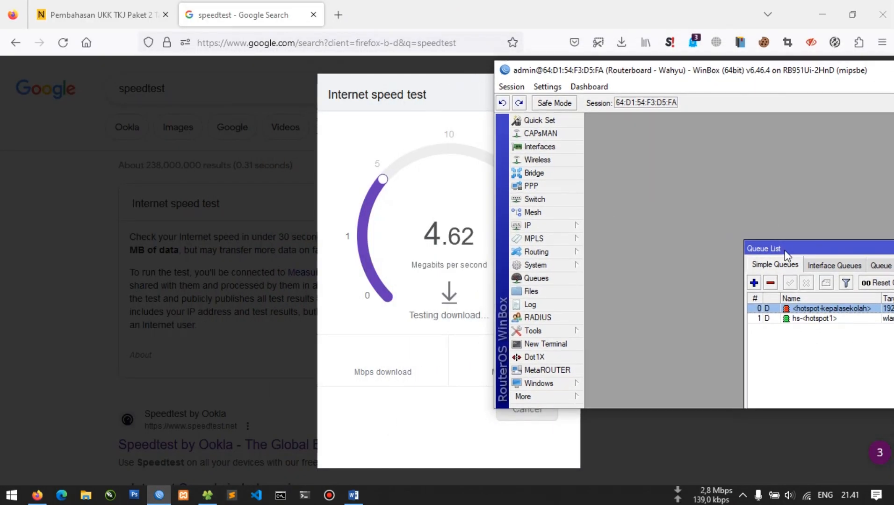
pyautogui.moveTo(785, 254); pyautogui.dragTo(635, 167)
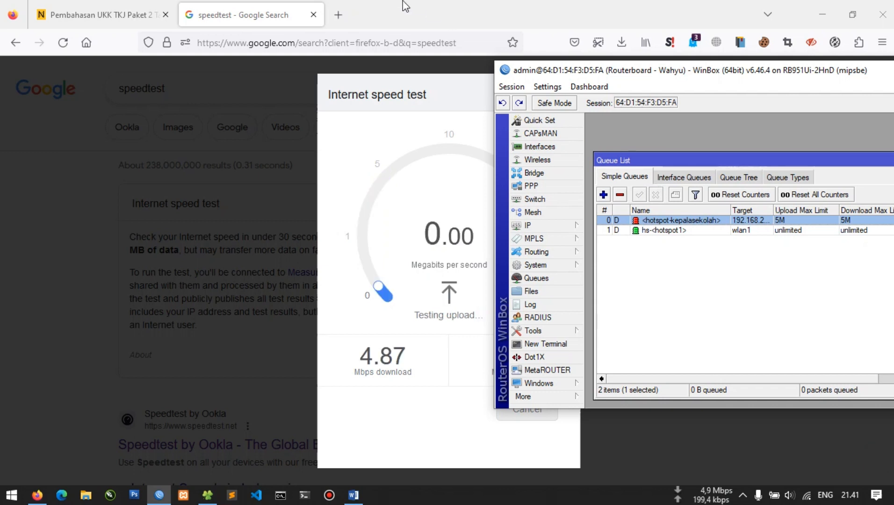
pyautogui.click(374, 10)
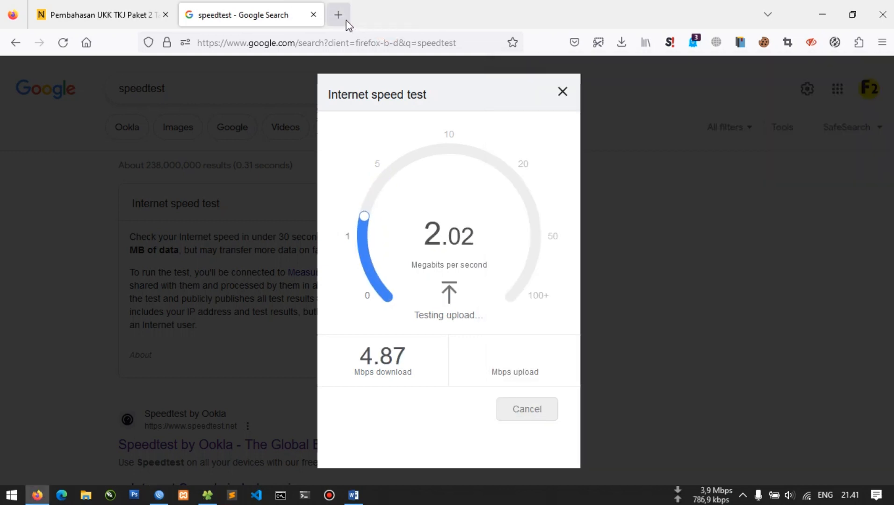
# Open portalsmk.sch.id/status in a new tab to view the hotspot status page
pyautogui.click(346, 21)
pyautogui.write('portalsmk.sch.id/')
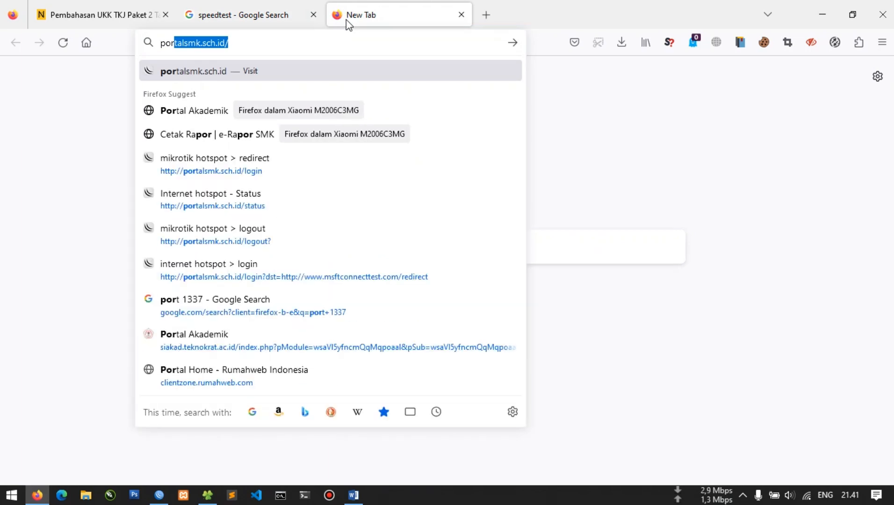
pyautogui.press('Right')
pyautogui.write('st')
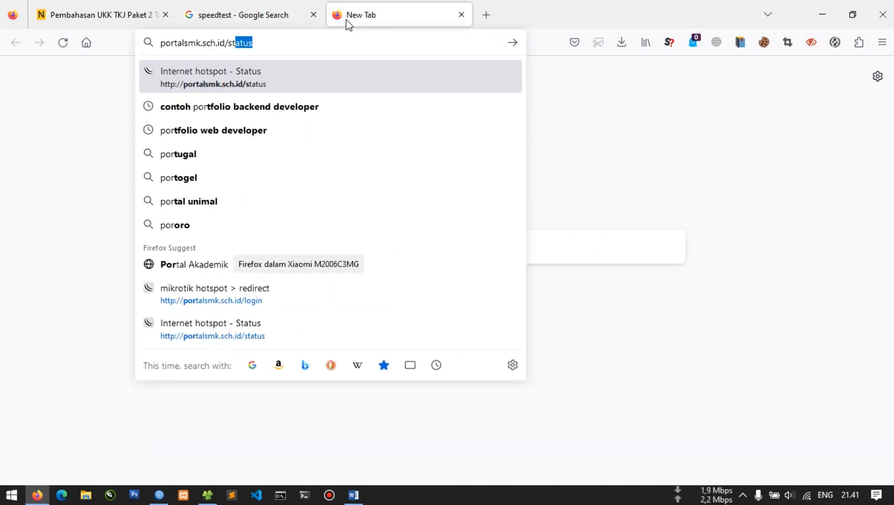
pyautogui.write('atu')
pyautogui.press('Return')
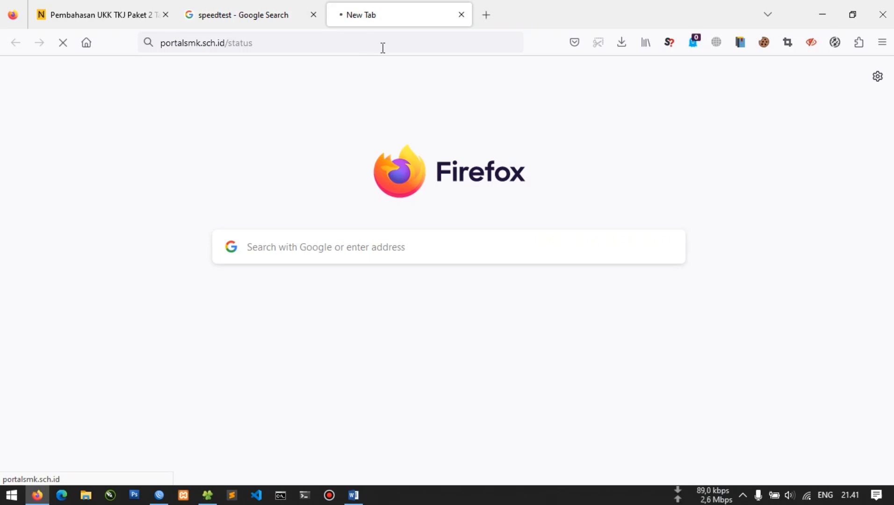
# Load 192.168.20.1/status in another tab, then return to the portalsmk.sch.id status page
pyautogui.hotkey('ctrl', 't')
pyautogui.write('192.1')
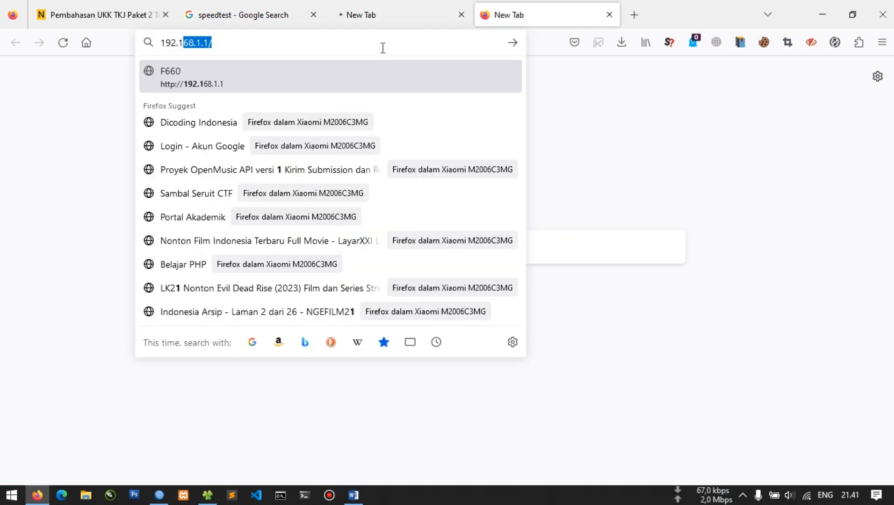
pyautogui.write('68.20.1/status')
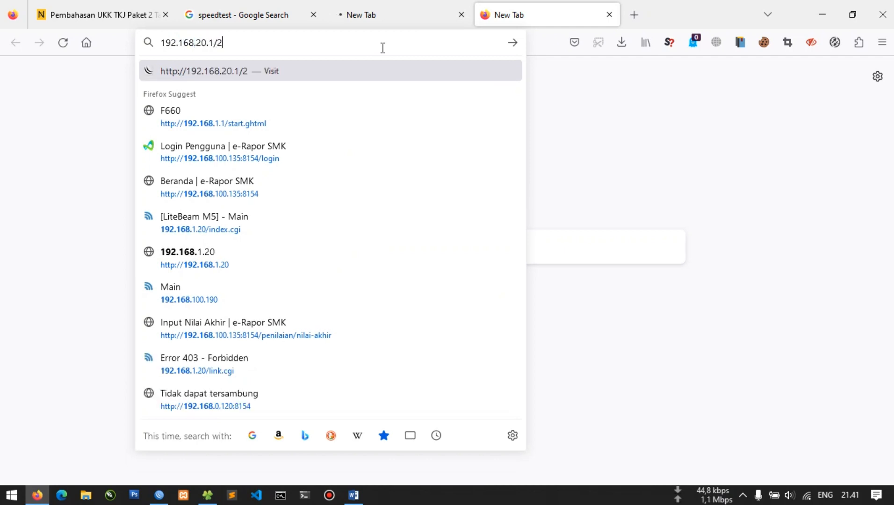
pyautogui.press('Return')
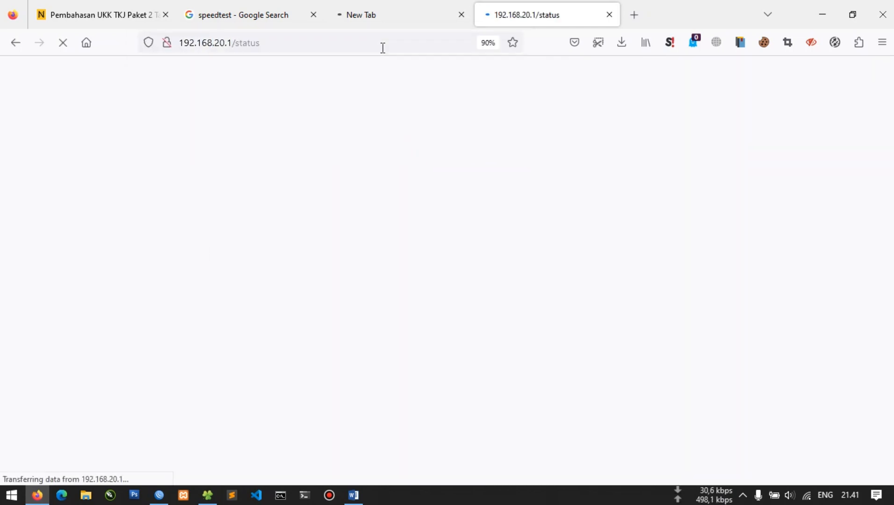
pyautogui.click(373, 11)
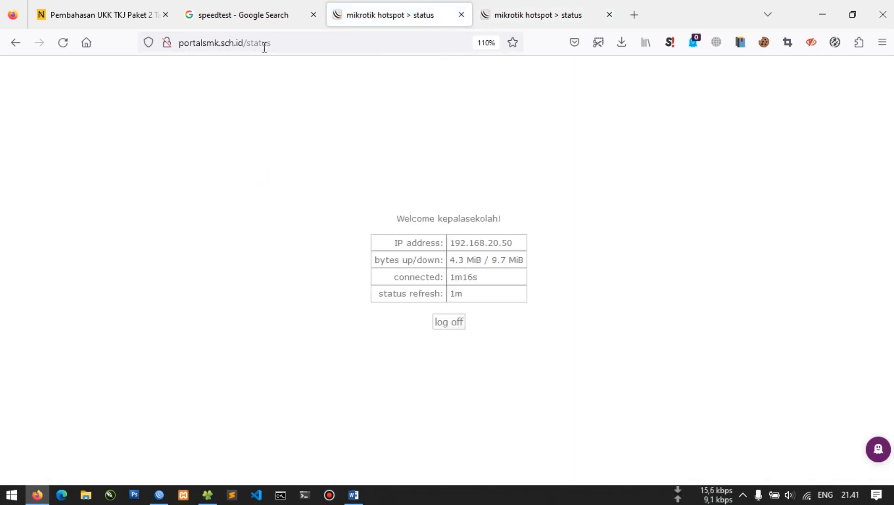
pyautogui.moveTo(244, 48); pyautogui.dragTo(127, 45)
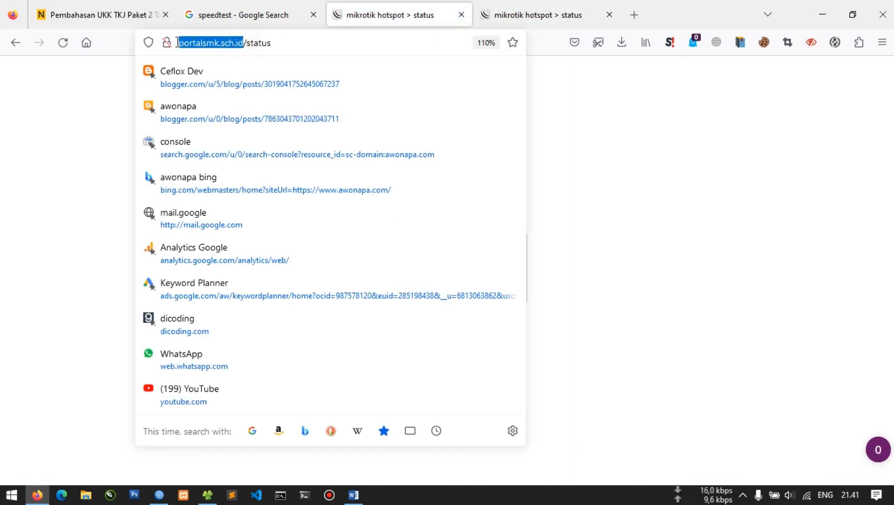
pyautogui.click(306, 47)
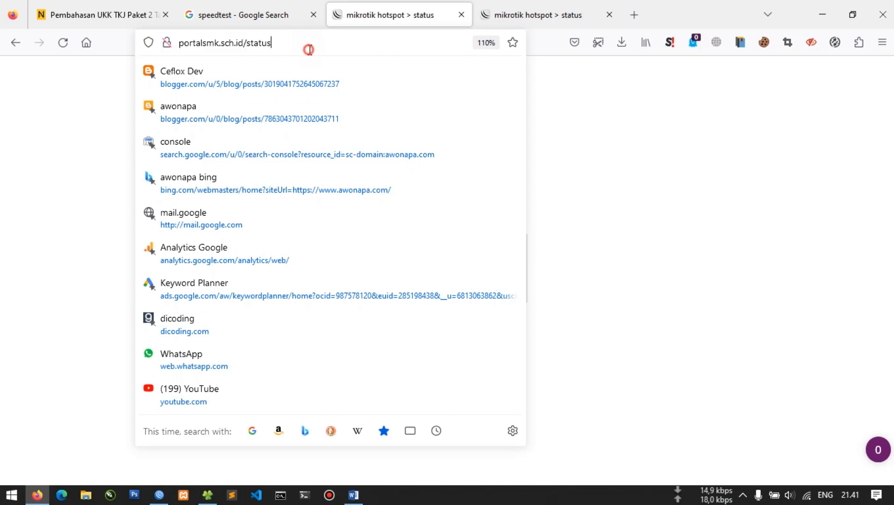
pyautogui.click(566, 94)
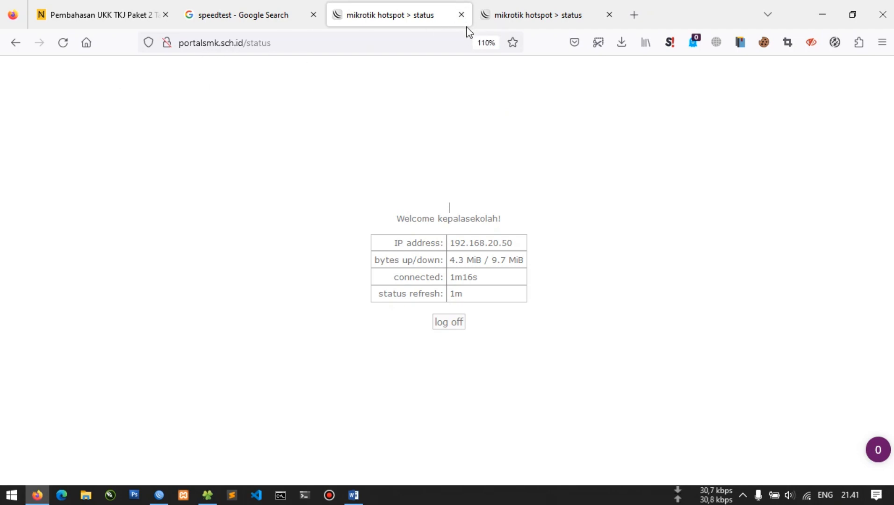
# Log off the hotspot session and log back in for a fresh status page
pyautogui.click(454, 325)
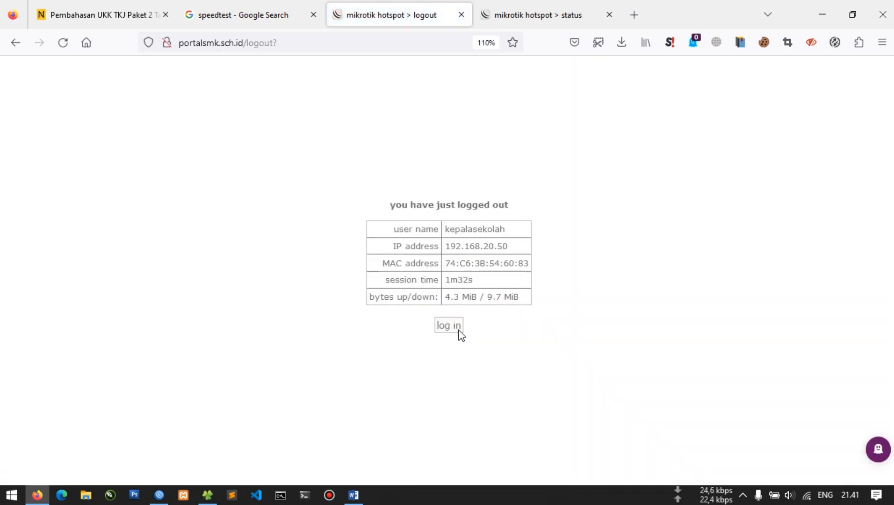
pyautogui.click(460, 328)
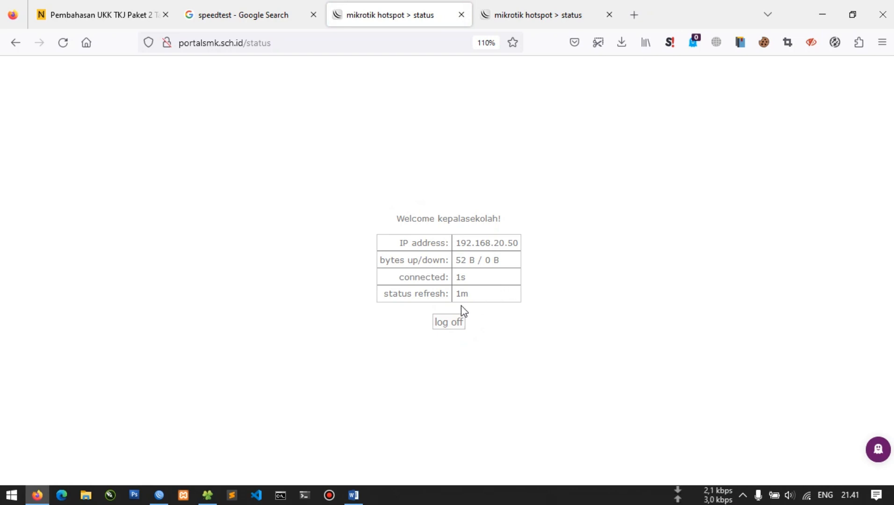
pyautogui.click(159, 495)
# Maximize WinBox and open IP > Hotspot Server Profiles, selecting hsprof1 for portalsmk.sch.id
pyautogui.moveTo(685, 66); pyautogui.dragTo(561, 0)
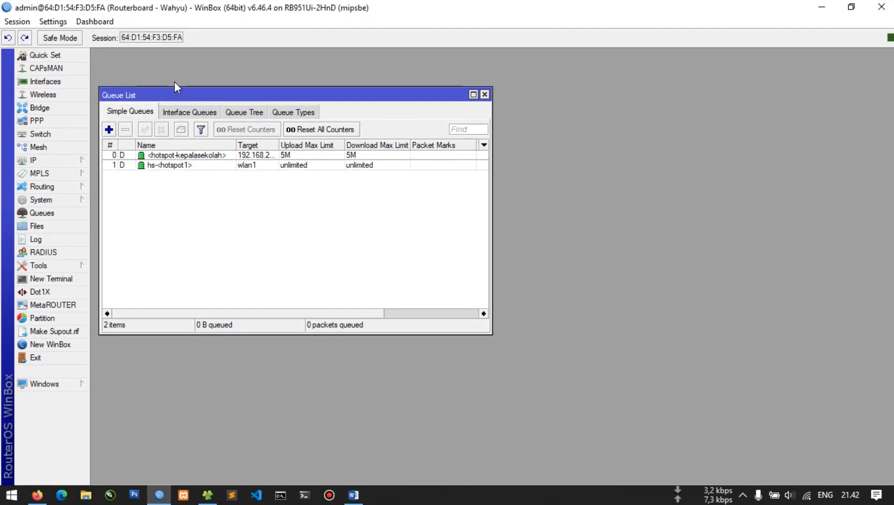
pyautogui.click(35, 160)
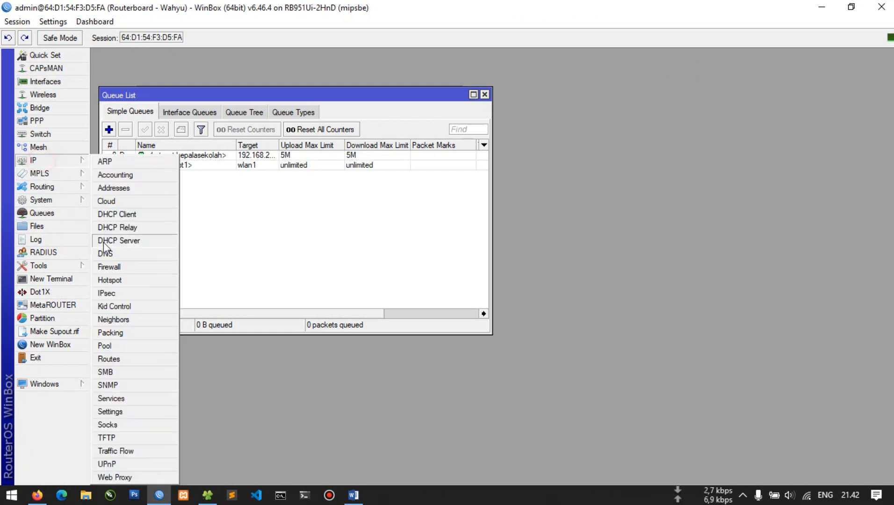
pyautogui.click(124, 280)
pyautogui.click(111, 78)
pyautogui.click(111, 77)
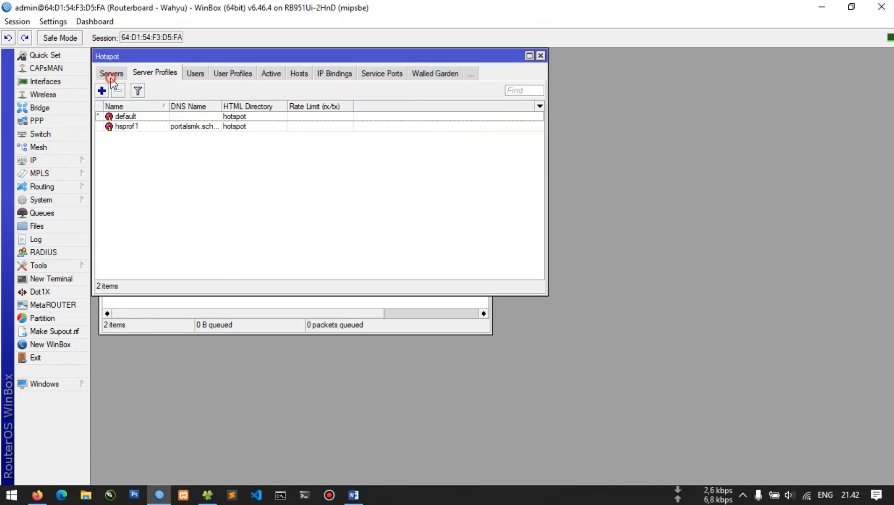
pyautogui.click(110, 76)
pyautogui.click(148, 77)
pyautogui.click(215, 127)
pyautogui.moveTo(223, 107); pyautogui.dragTo(238, 117)
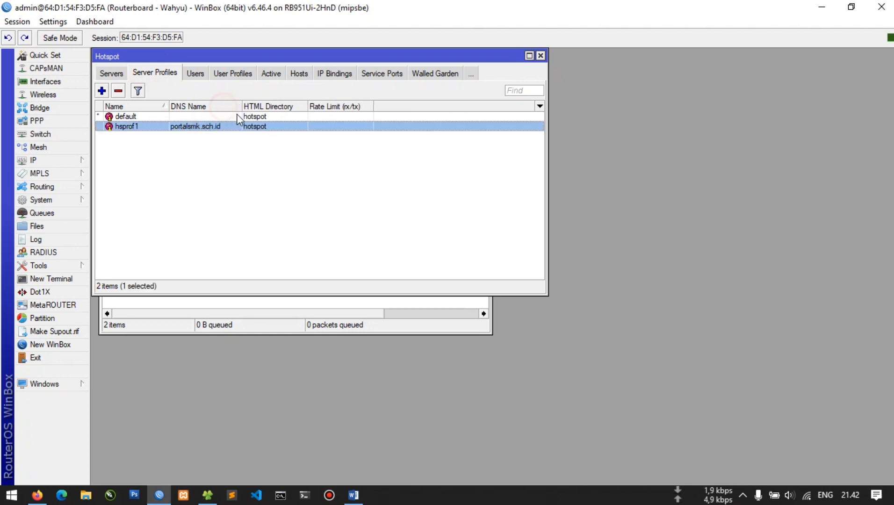
# Disable Cookie login in hsprof1, leaving HTTP CHAP, then close the Hotspot and Queue List windows
pyautogui.doubleClick(234, 125)
pyautogui.click(401, 158)
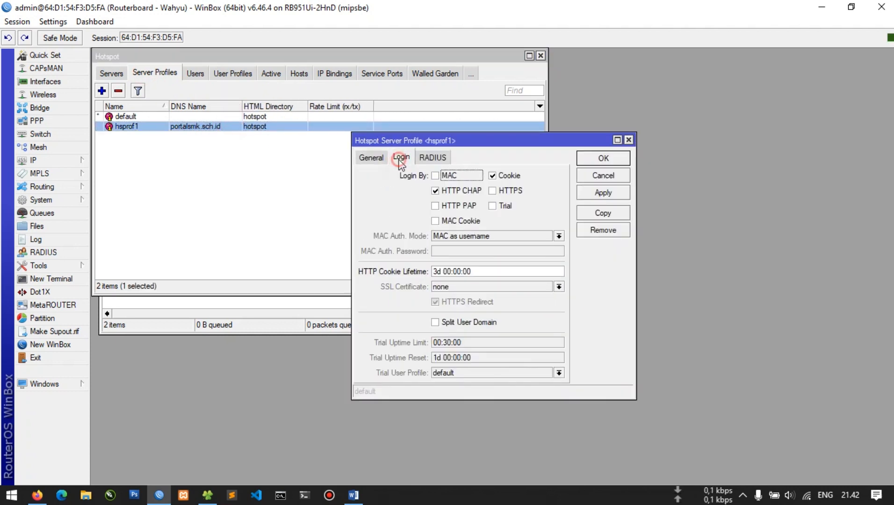
pyautogui.click(507, 176)
pyautogui.click(601, 194)
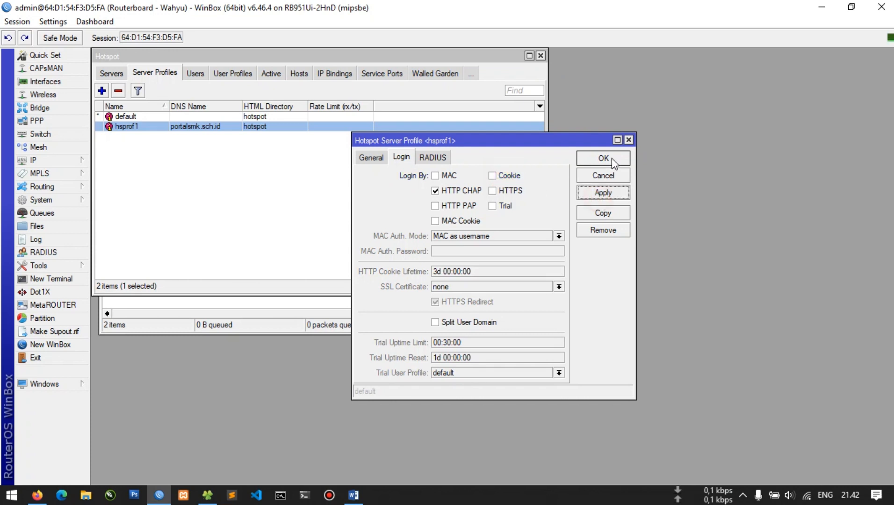
pyautogui.click(613, 158)
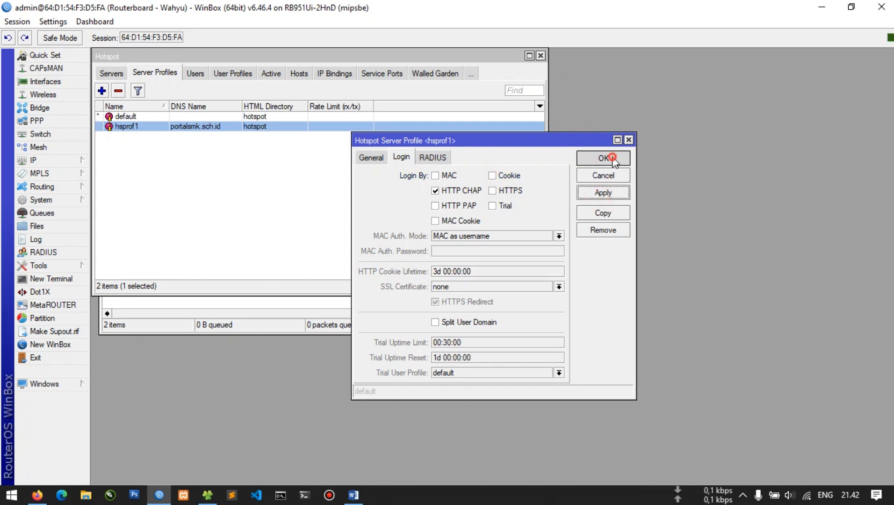
pyautogui.click(540, 56)
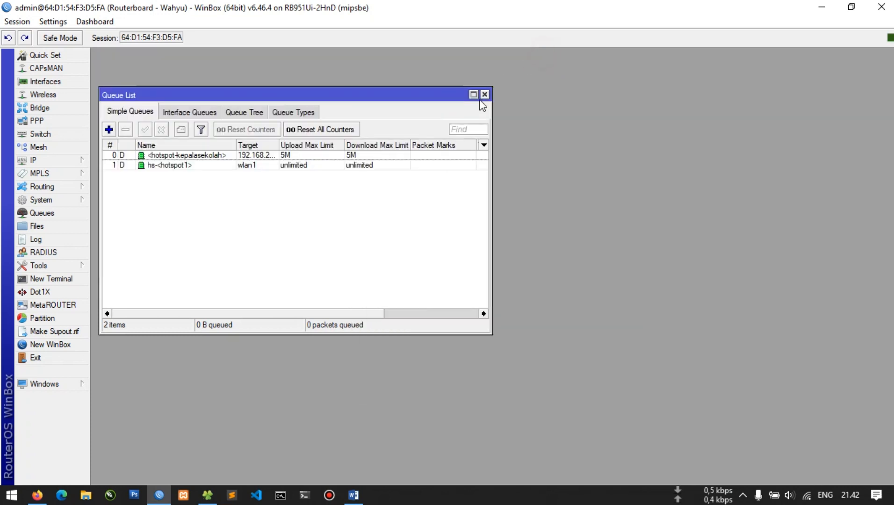
pyautogui.click(484, 92)
# Log off the hotspot session, confirm the portal asks for a fresh login, and close the speed test results
pyautogui.click(821, 7)
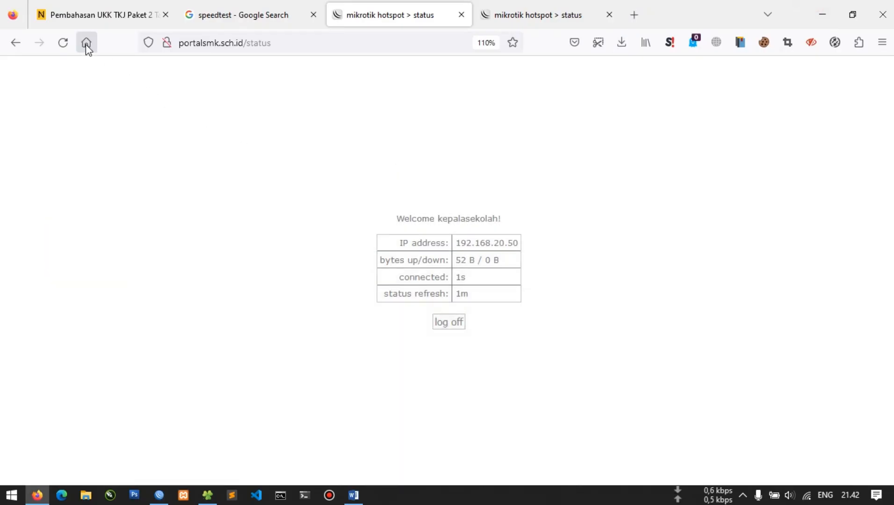
pyautogui.click(62, 42)
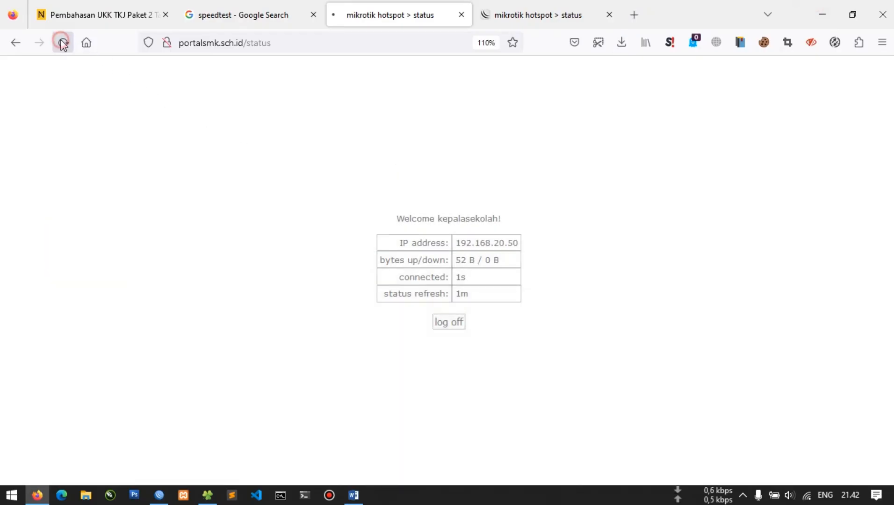
pyautogui.click(458, 320)
pyautogui.click(455, 325)
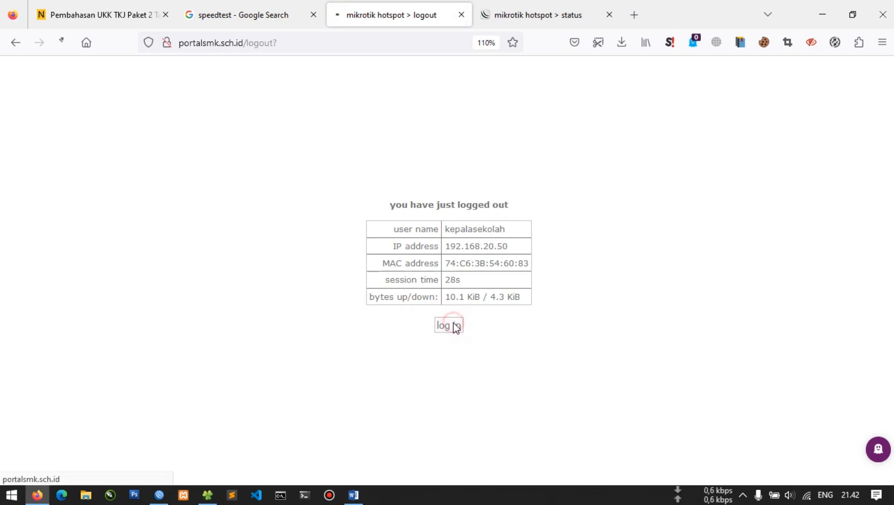
pyautogui.click(475, 290)
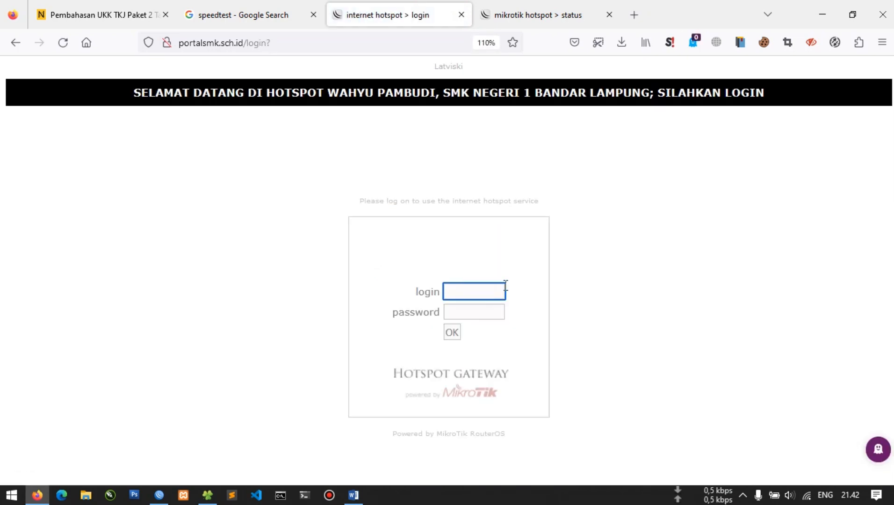
pyautogui.click(227, 16)
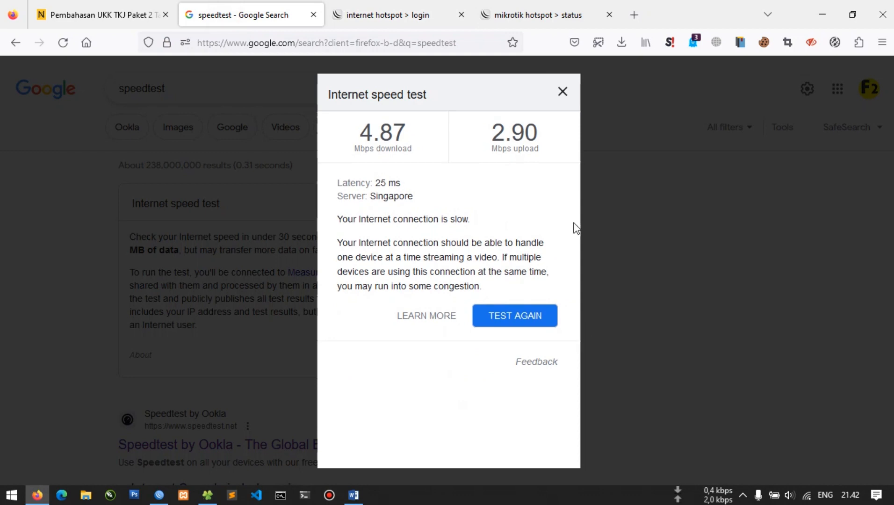
pyautogui.click(563, 92)
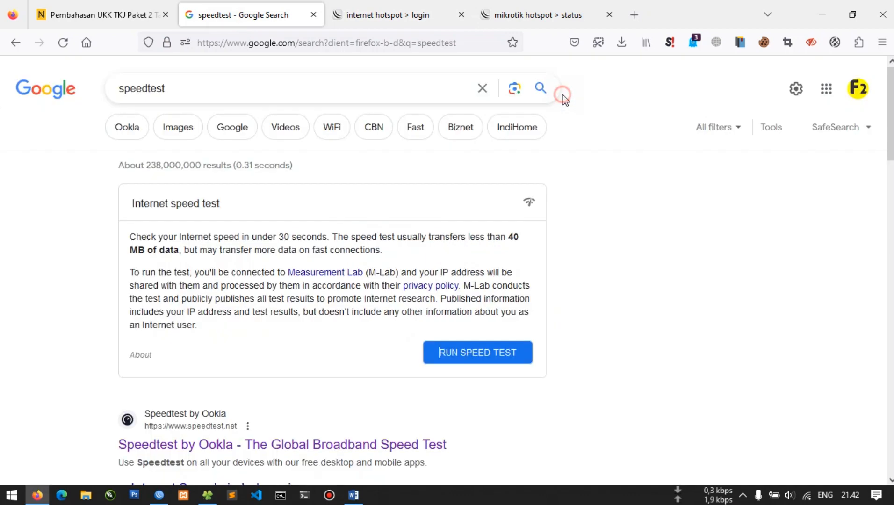
# Disconnect the laptop from the UKK_WAHYU Wi-Fi network
pyautogui.click(808, 491)
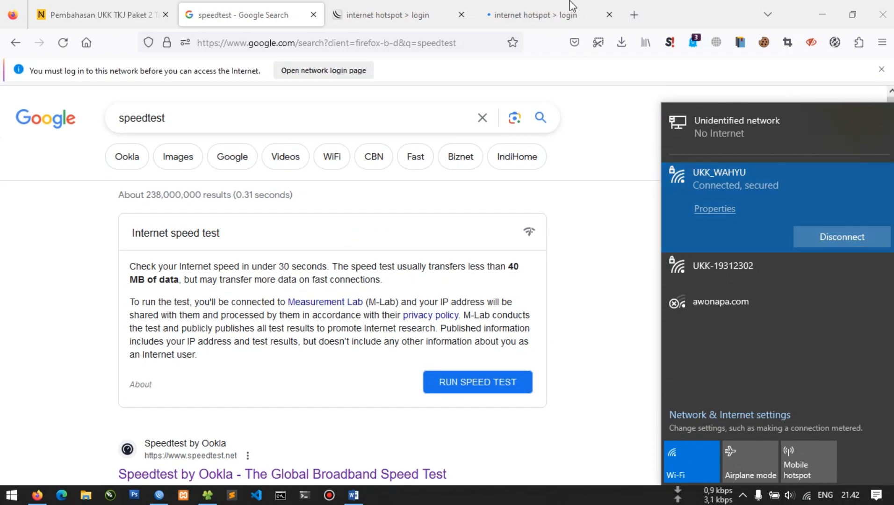
pyautogui.click(552, 14)
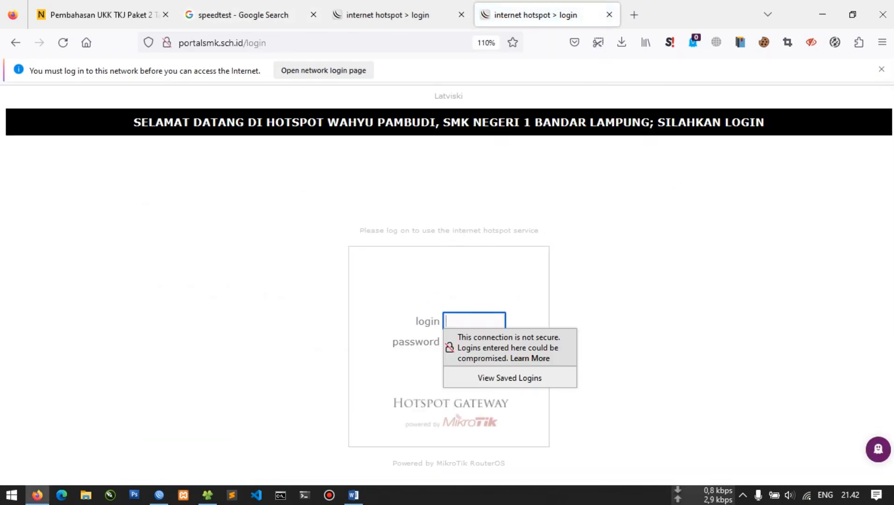
pyautogui.click(807, 495)
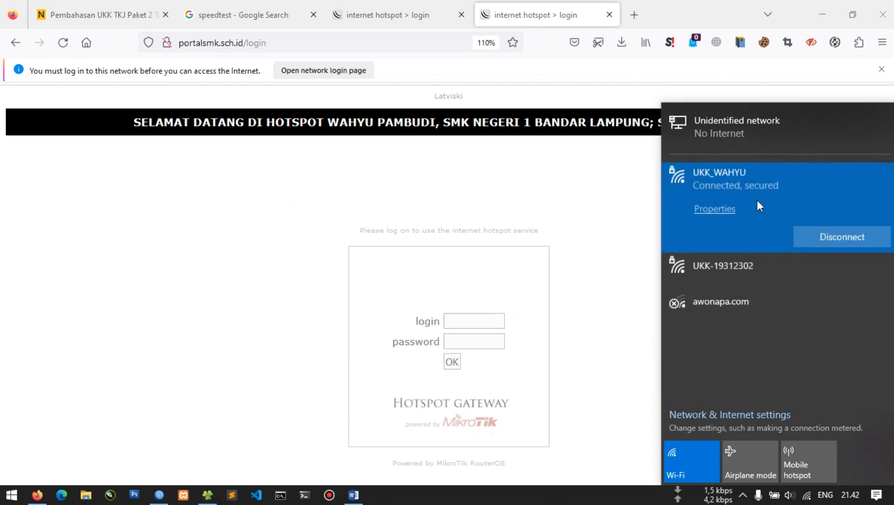
pyautogui.click(845, 238)
# Scroll the 'Latihan Mikrotik Lengkap' task list down to the Konfigurasi Wifi Router section and its hotspot-hours task
pyautogui.click(823, 6)
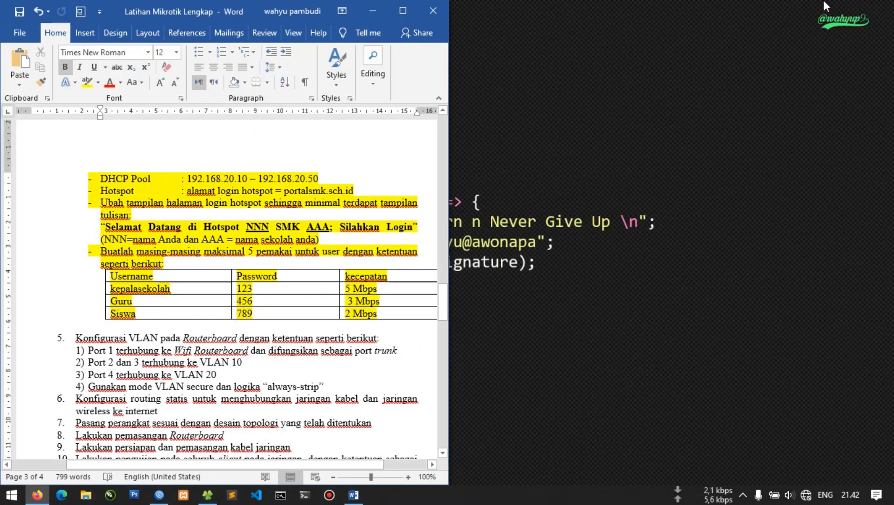
pyautogui.scroll(-7, 228, 300)
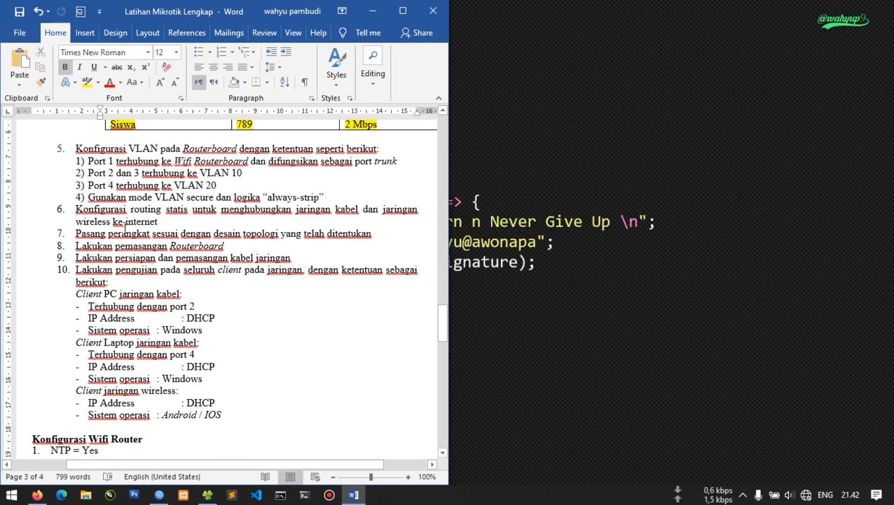
pyautogui.scroll(-7, 124, 228)
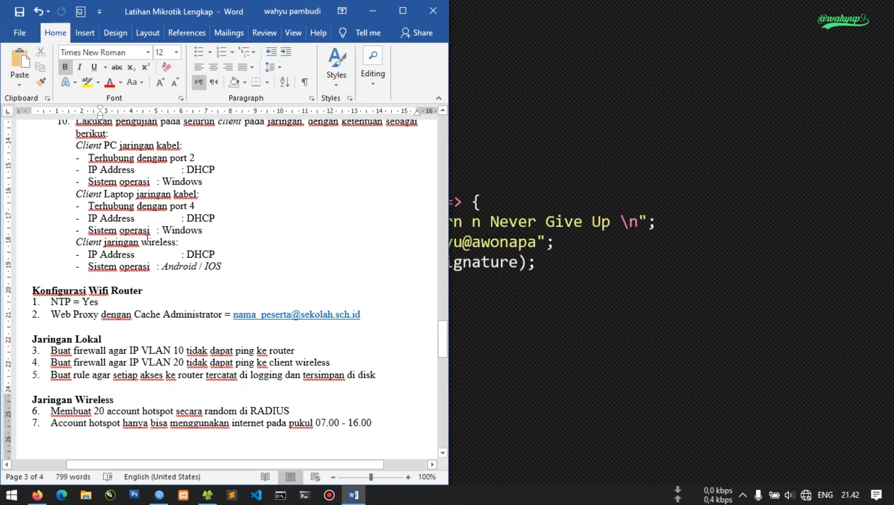
pyautogui.moveTo(34, 249); pyautogui.dragTo(152, 253)
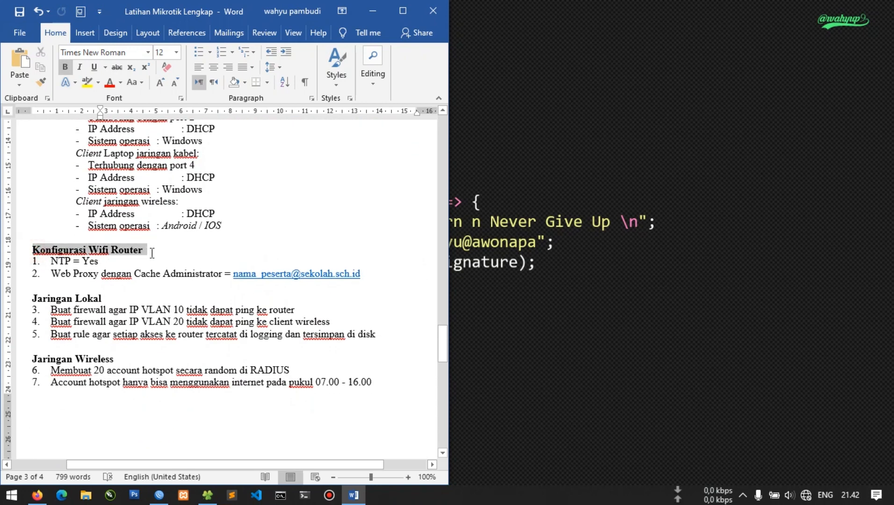
pyautogui.click(100, 261)
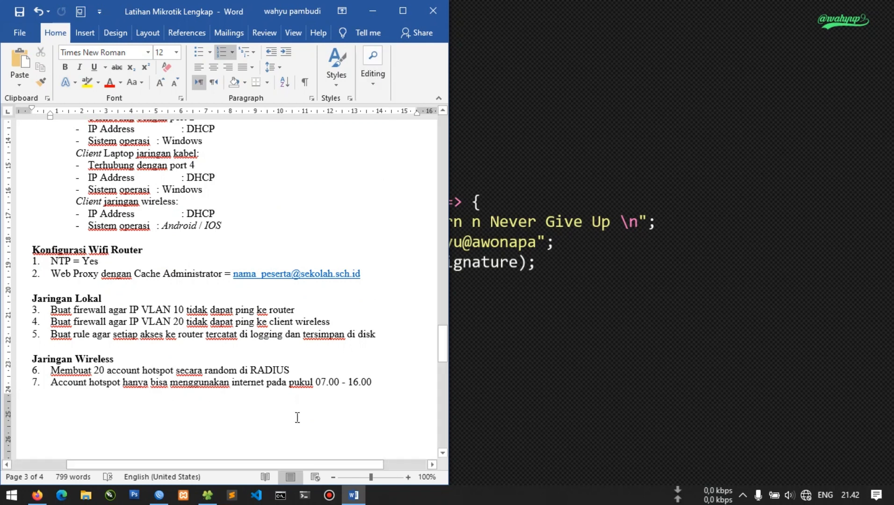